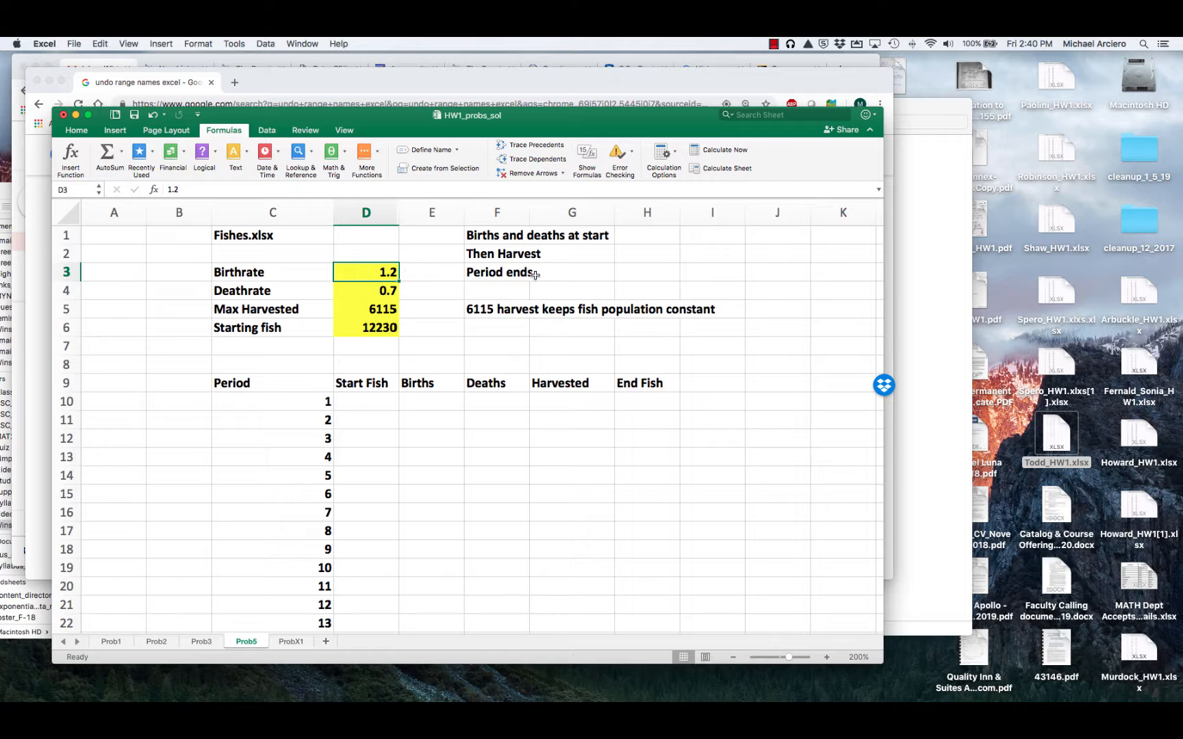
Assign the range name birth_rate to the Birthrate value in cell D3.
left_click(254, 273)
left_click(377, 277)
left_click(378, 289)
key("Down")
left_click(379, 291)
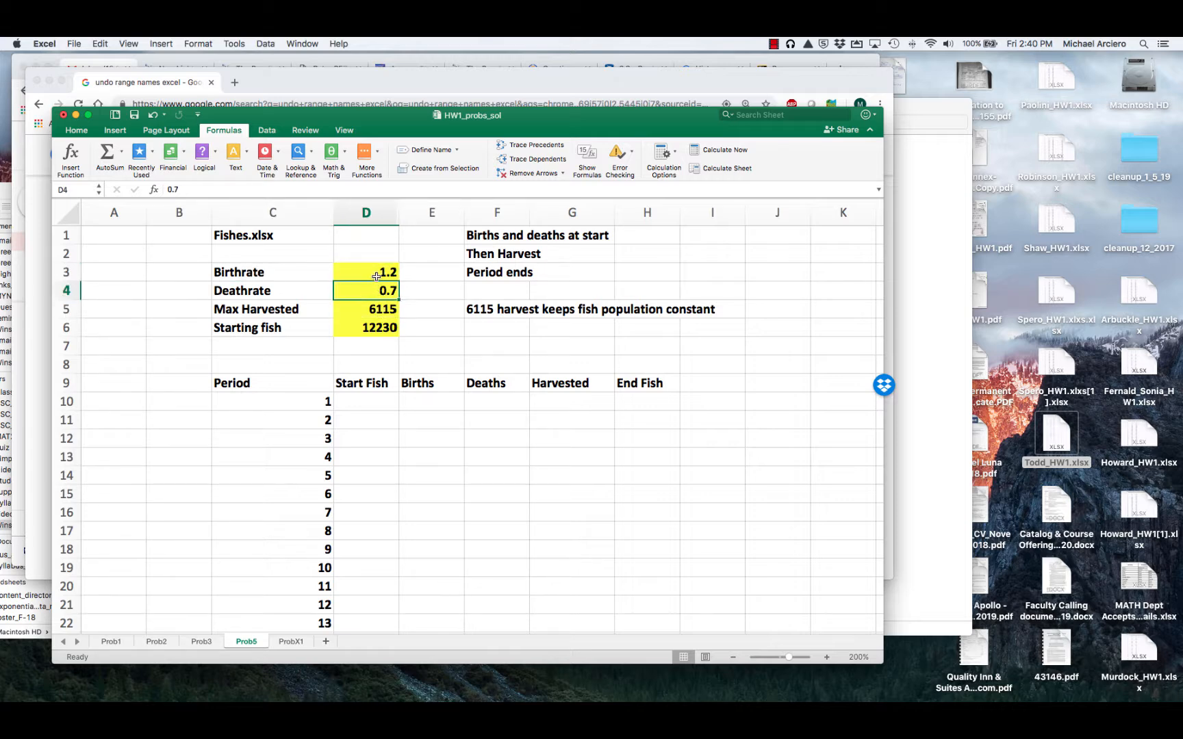
left_click(377, 275)
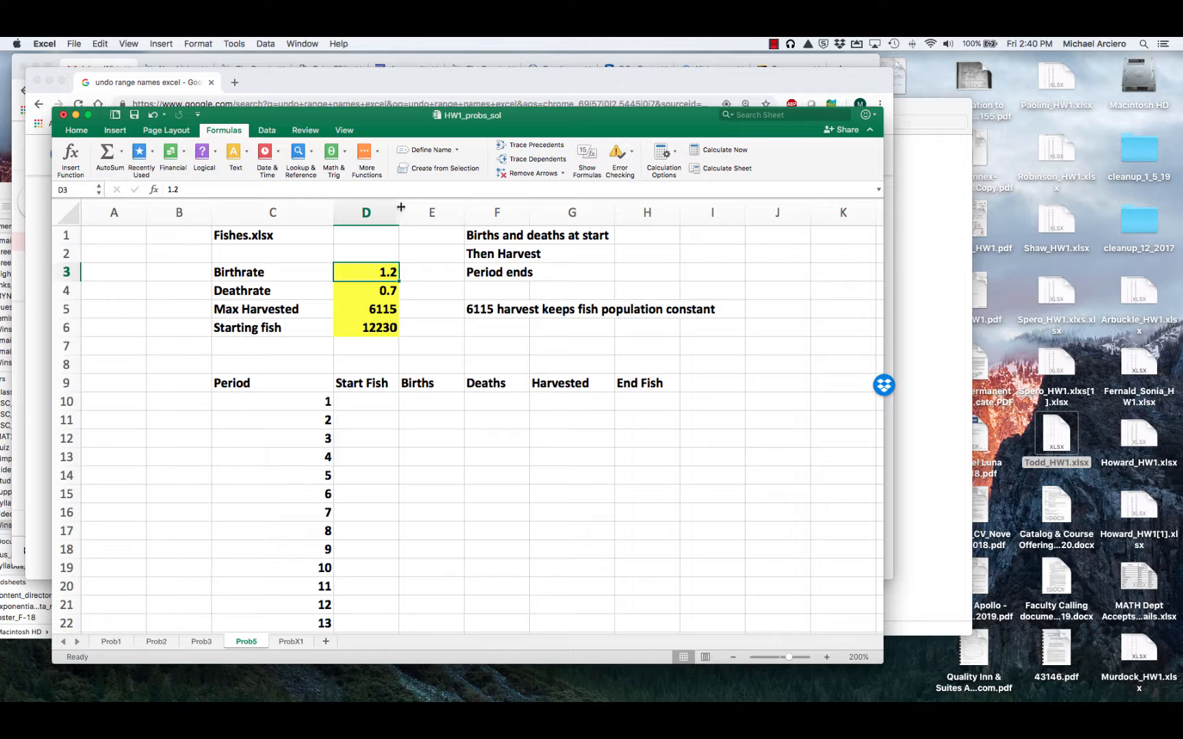
left_click(73, 191)
type("birth_rate")
key("Return")
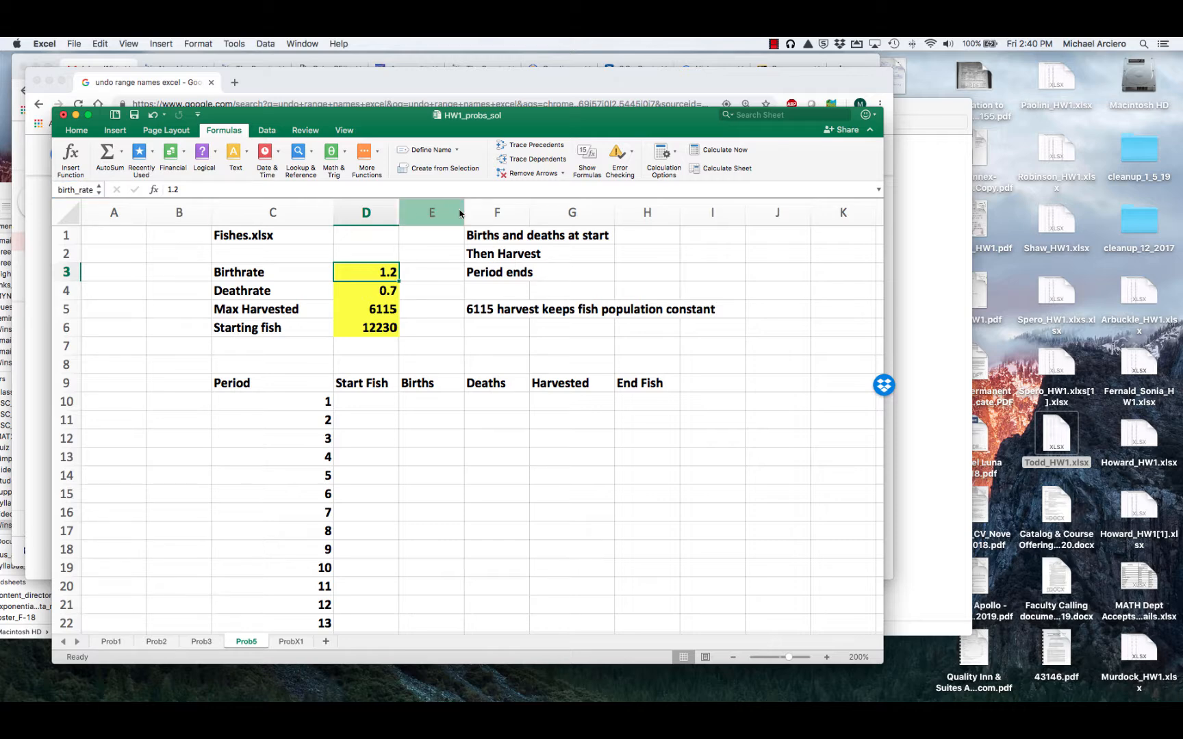
left_click(477, 552)
left_click(381, 273)
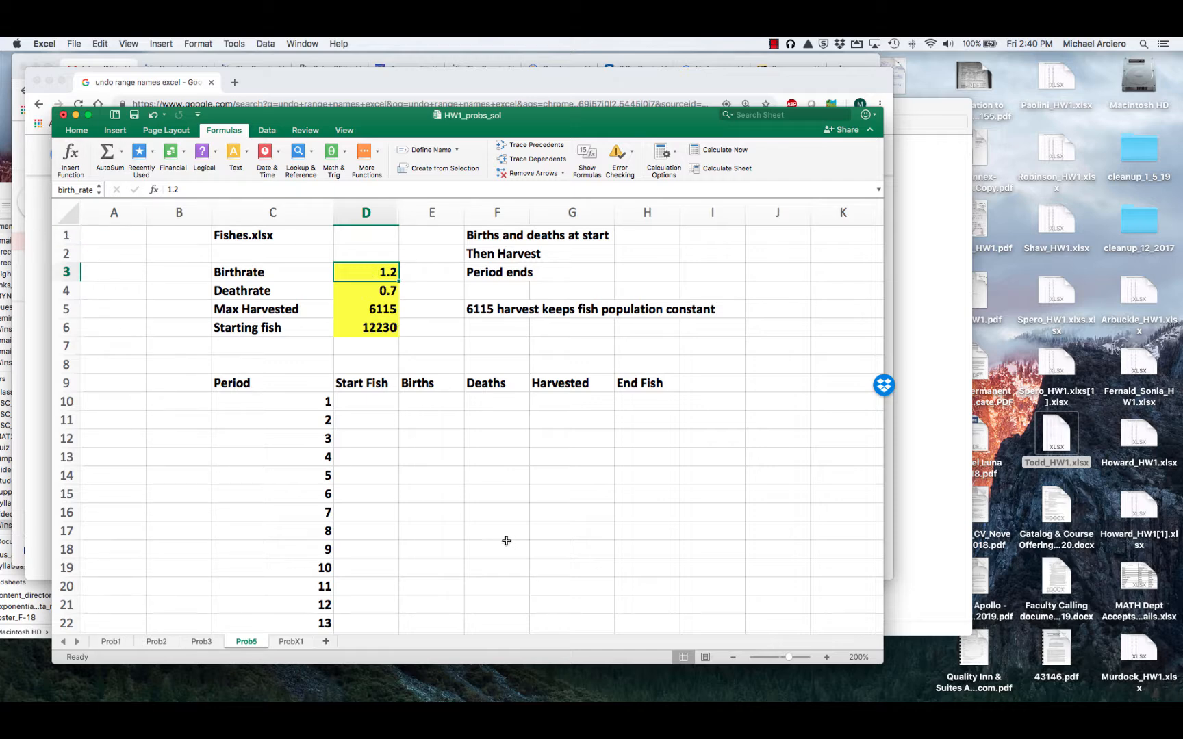
Fill period 1's Start Fish in D10 with a formula referencing the Starting fish value in D6.
left_click(369, 402)
left_click(460, 404)
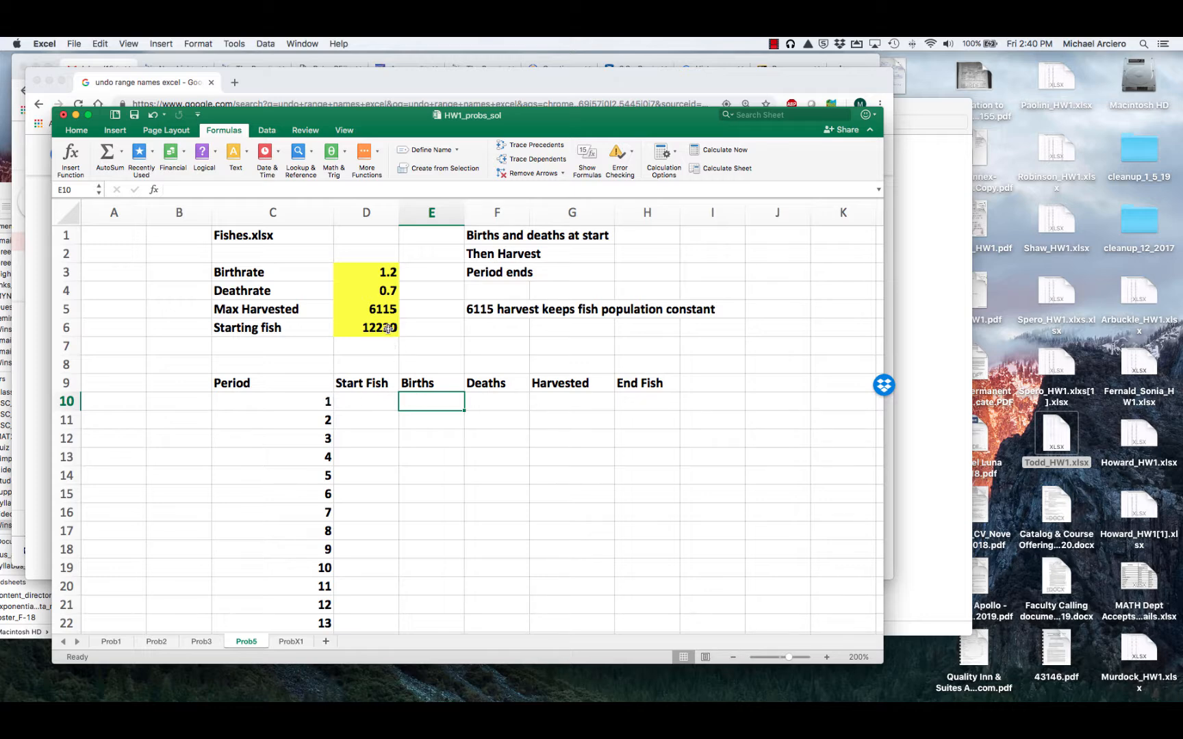
left_click(371, 403)
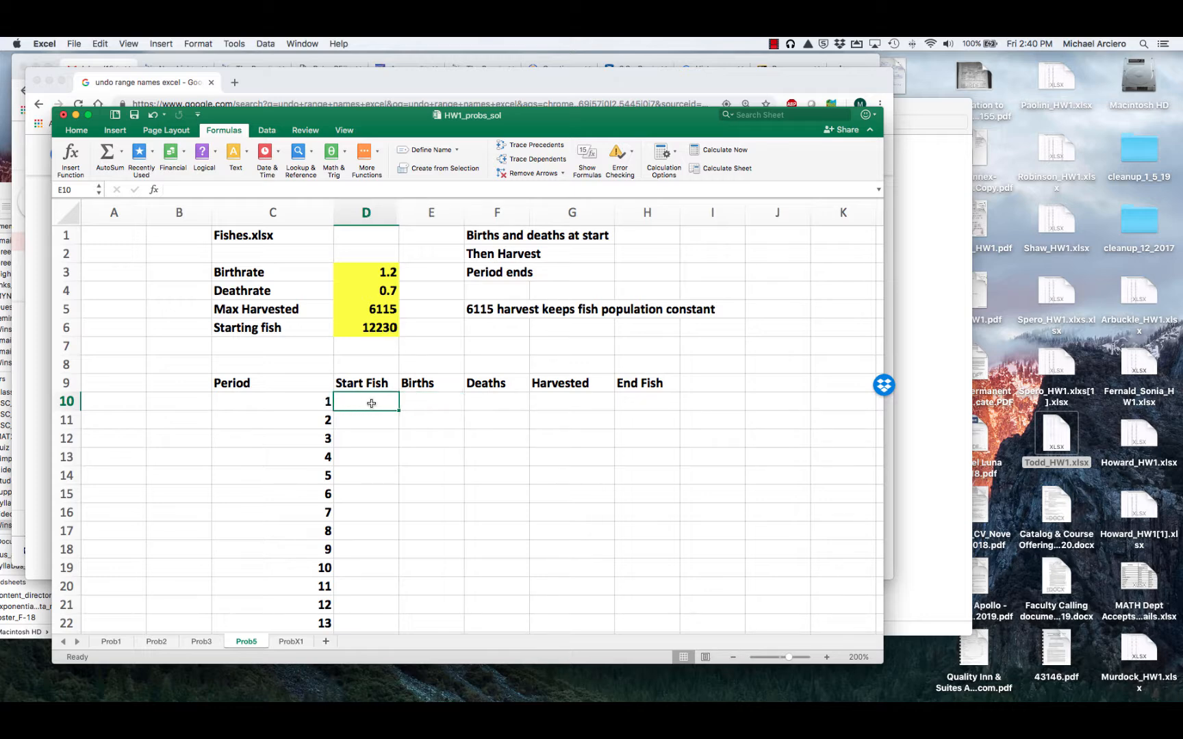
left_click(433, 399)
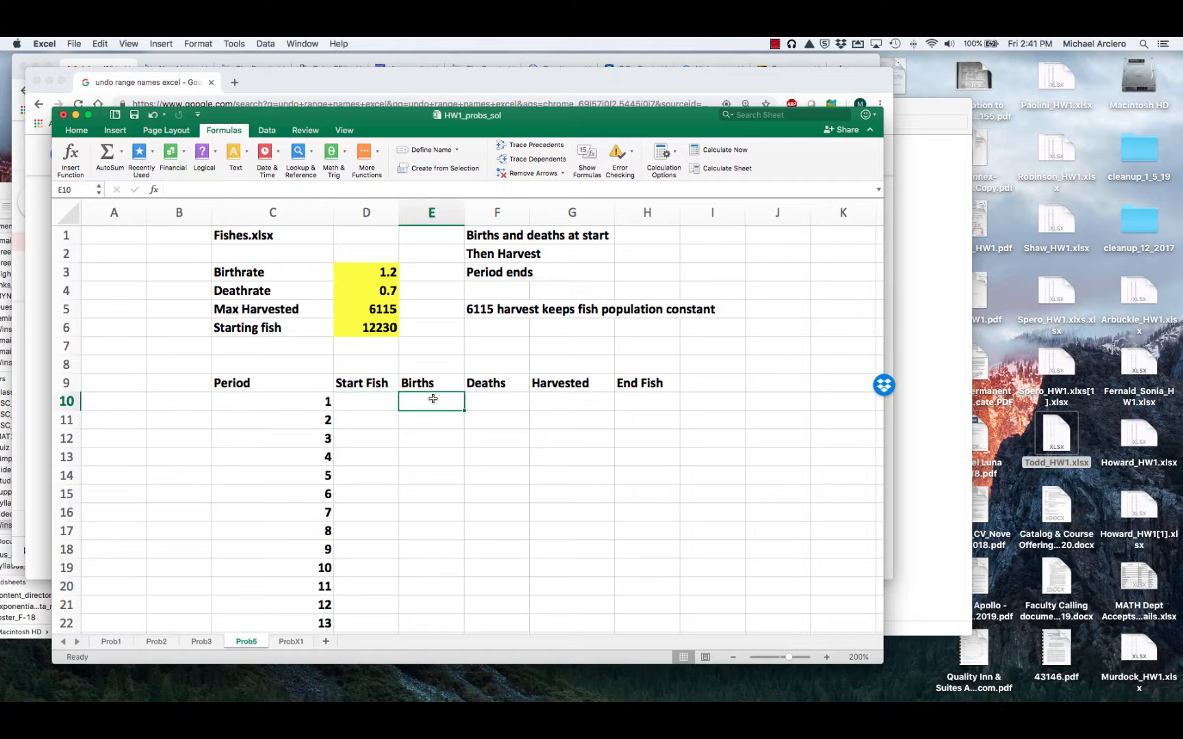
left_click(366, 404)
type("=")
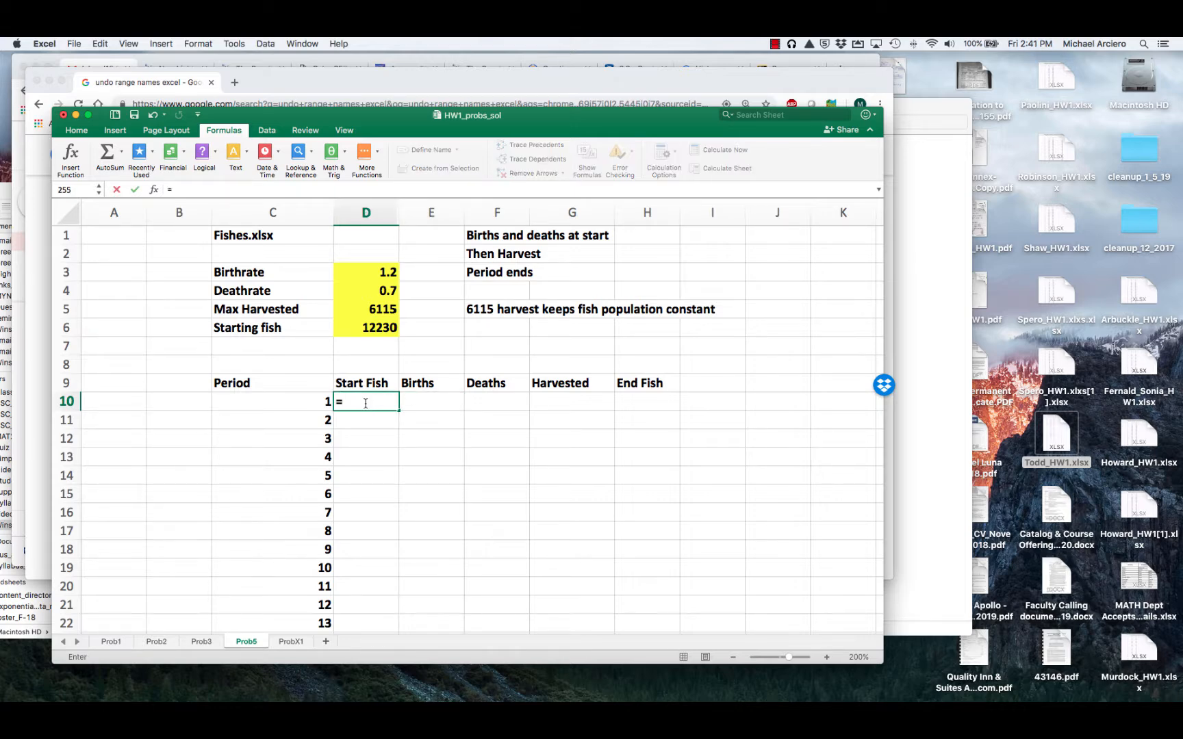
left_click(365, 329)
key("Return")
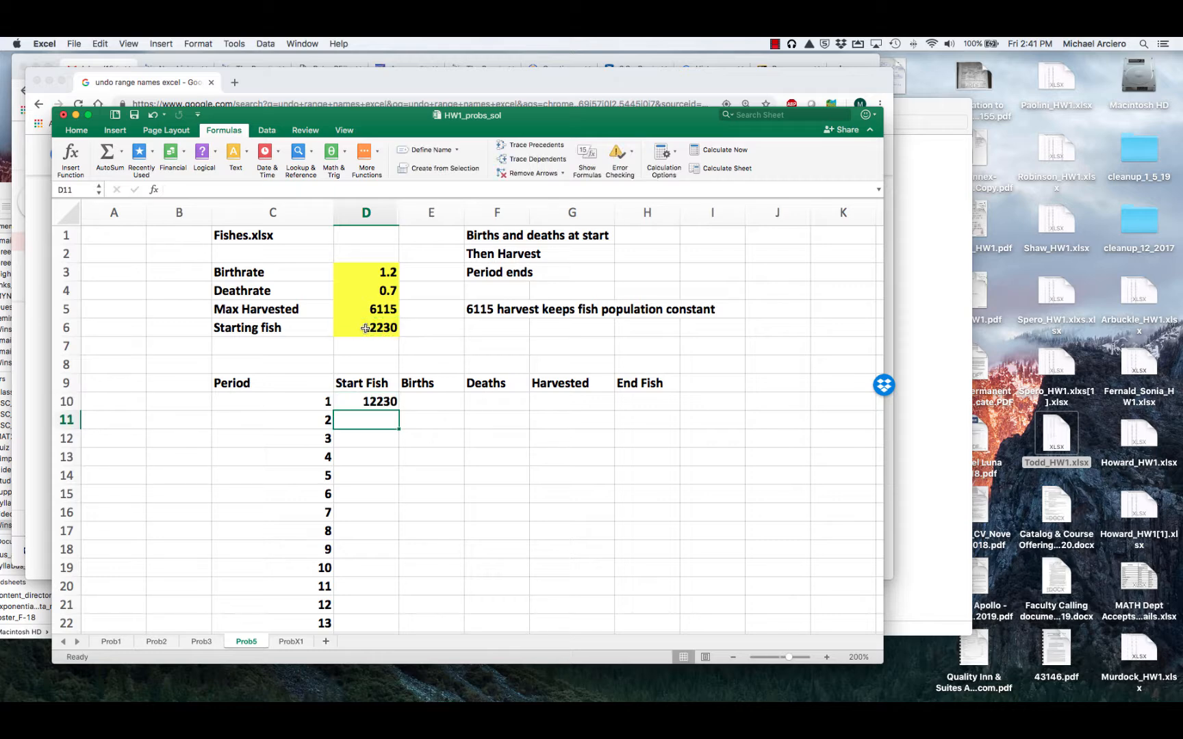
Calculate period 1's Births in E10 with the formula =birth_rate*D10.
left_click(422, 404)
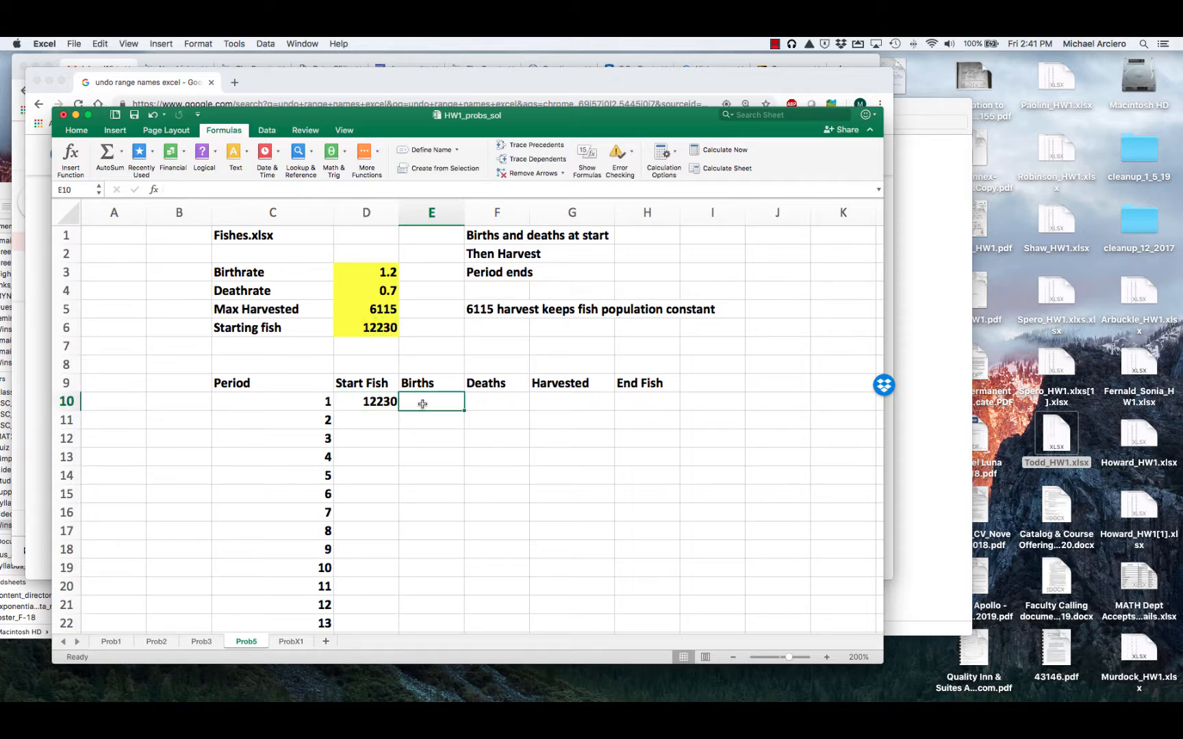
type("=")
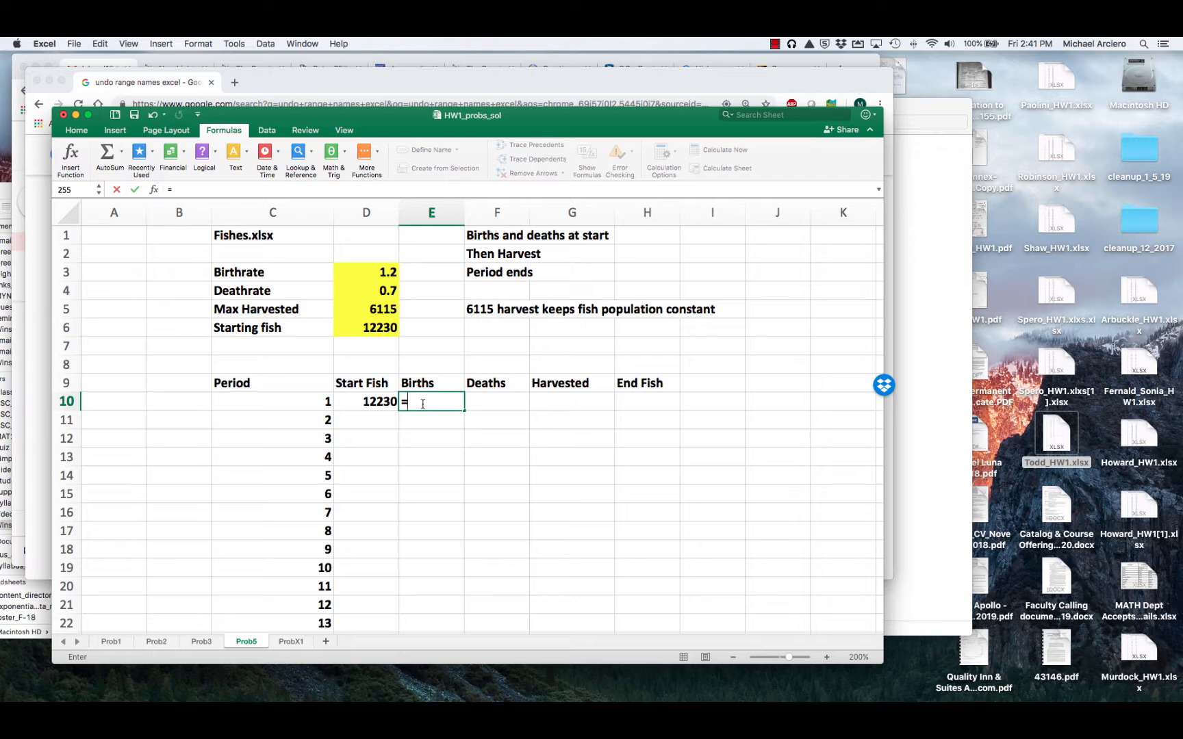
type("birth")
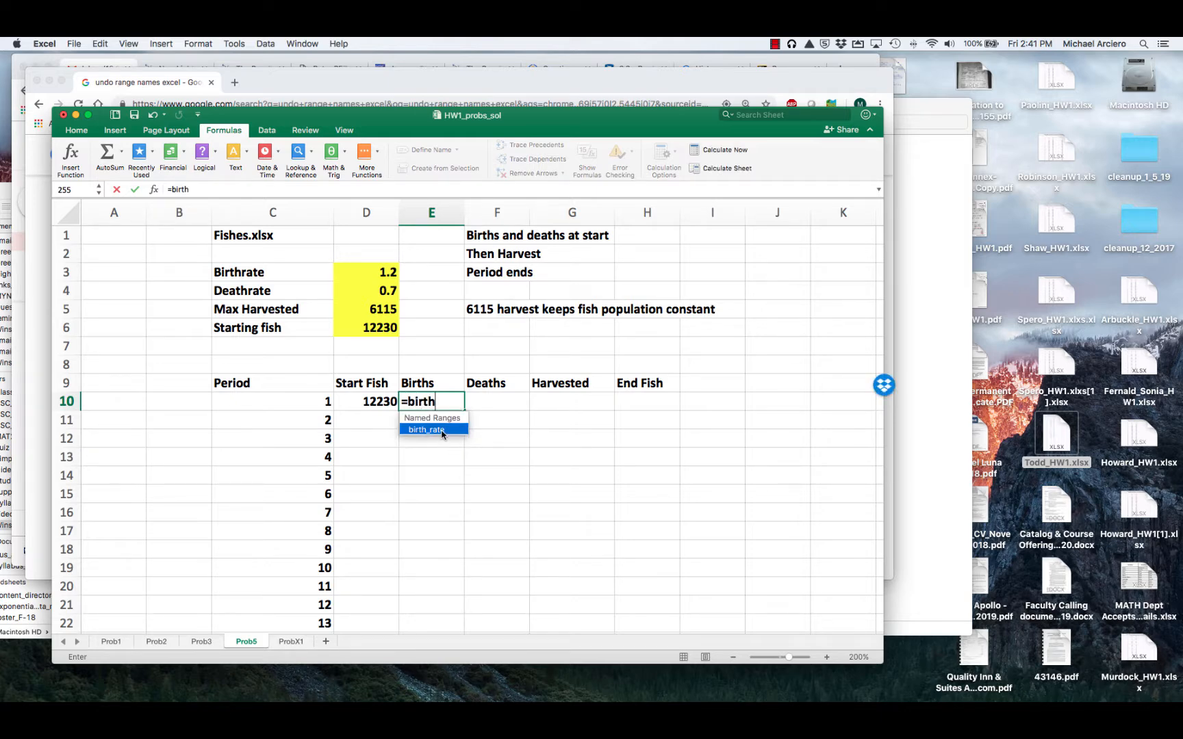
double_click(428, 430)
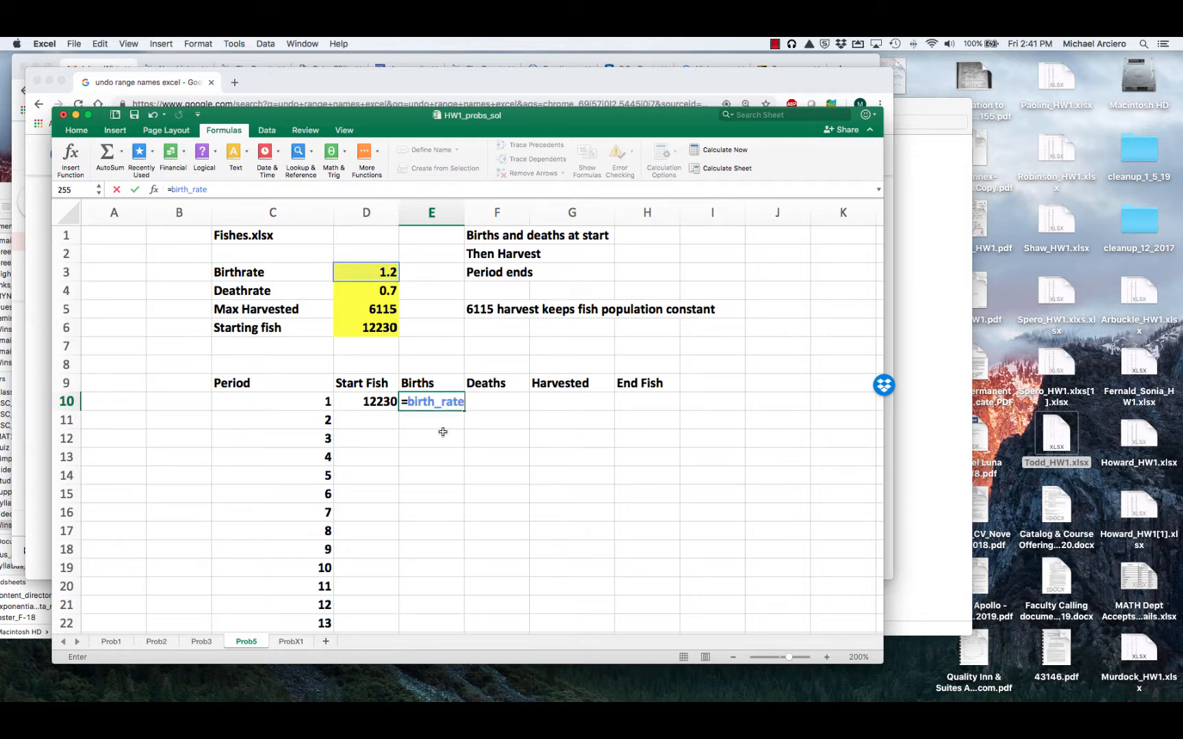
type("*")
left_click(382, 404)
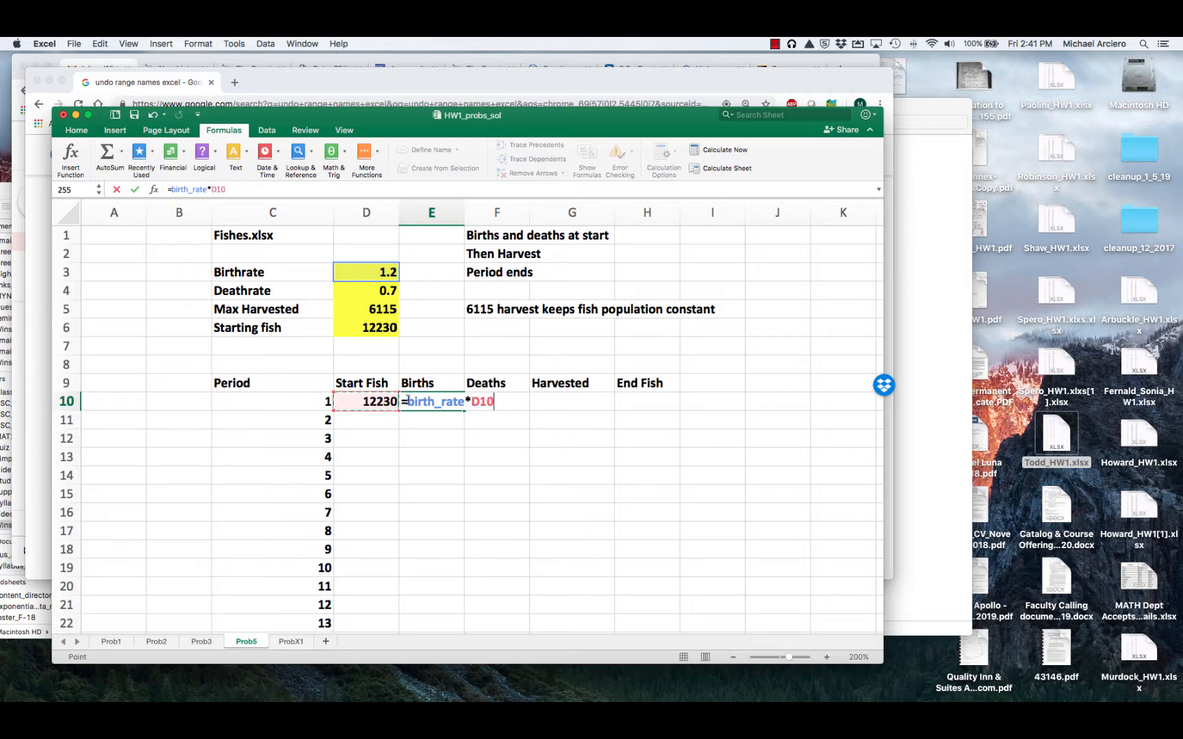
key("Return")
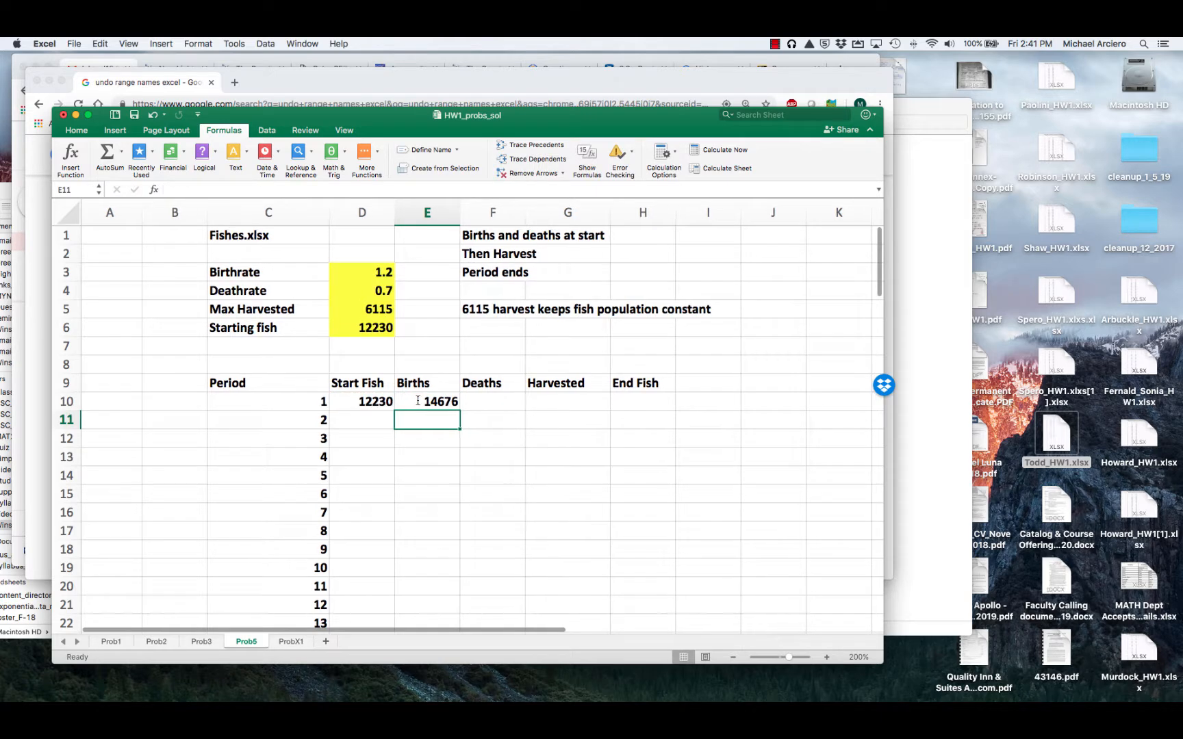
Inspect the Births formula in E10 and the workbook's list of defined range names.
double_click(445, 406)
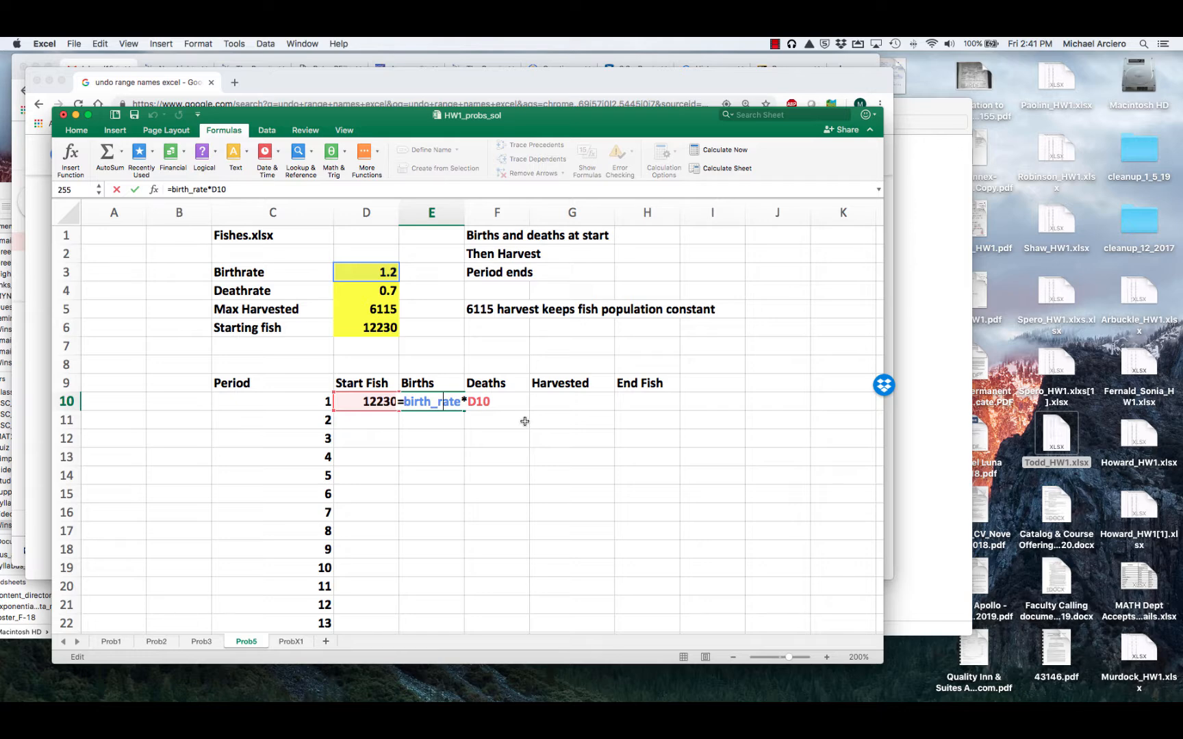
key("Escape")
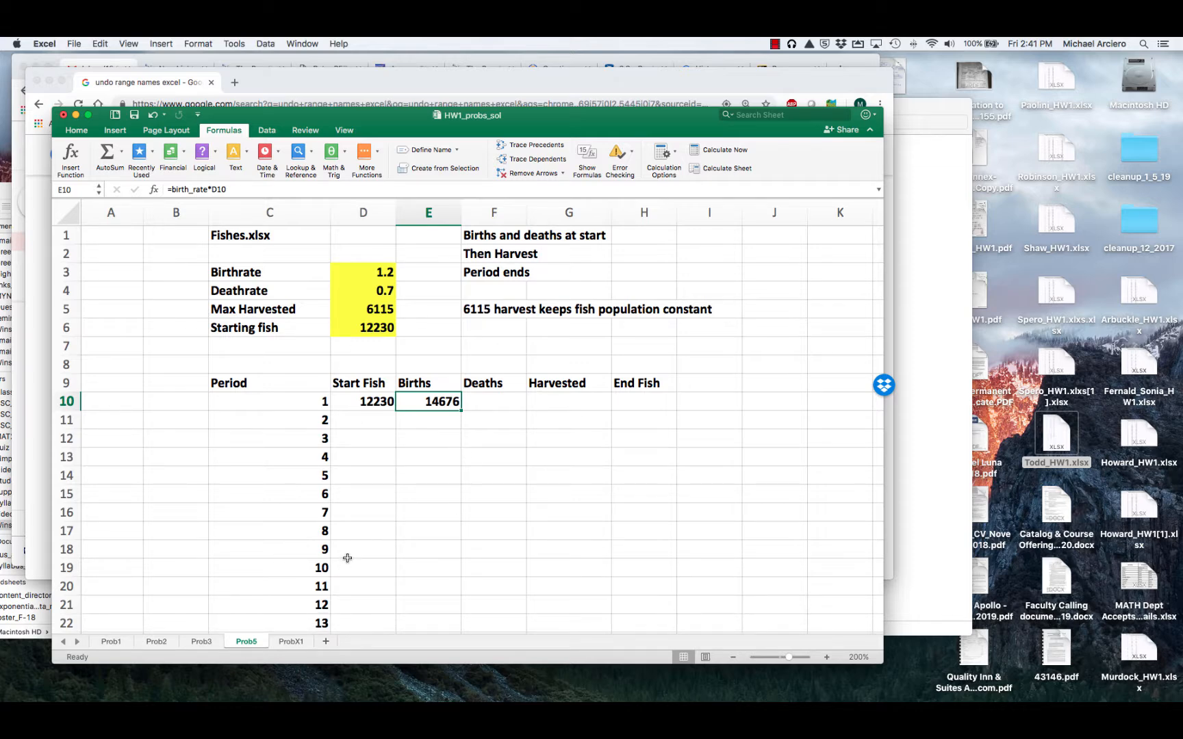
scroll(353, 532, "right", 1)
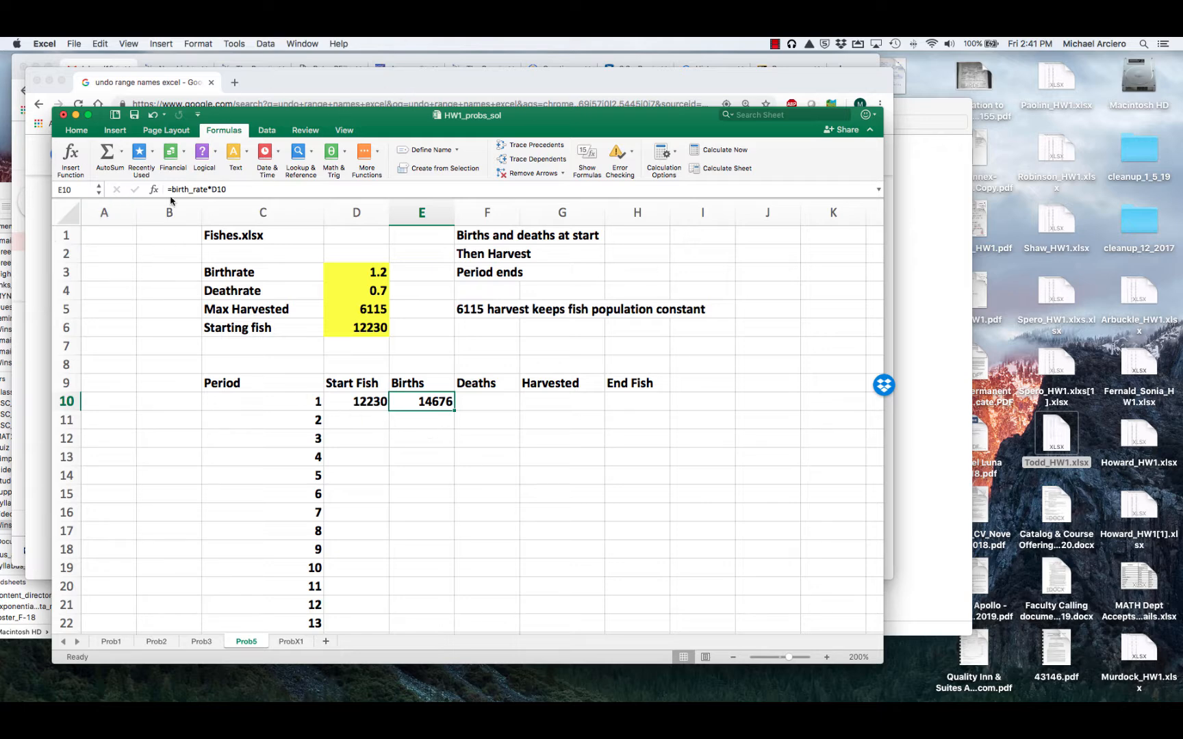
left_click(66, 188)
left_click(115, 264)
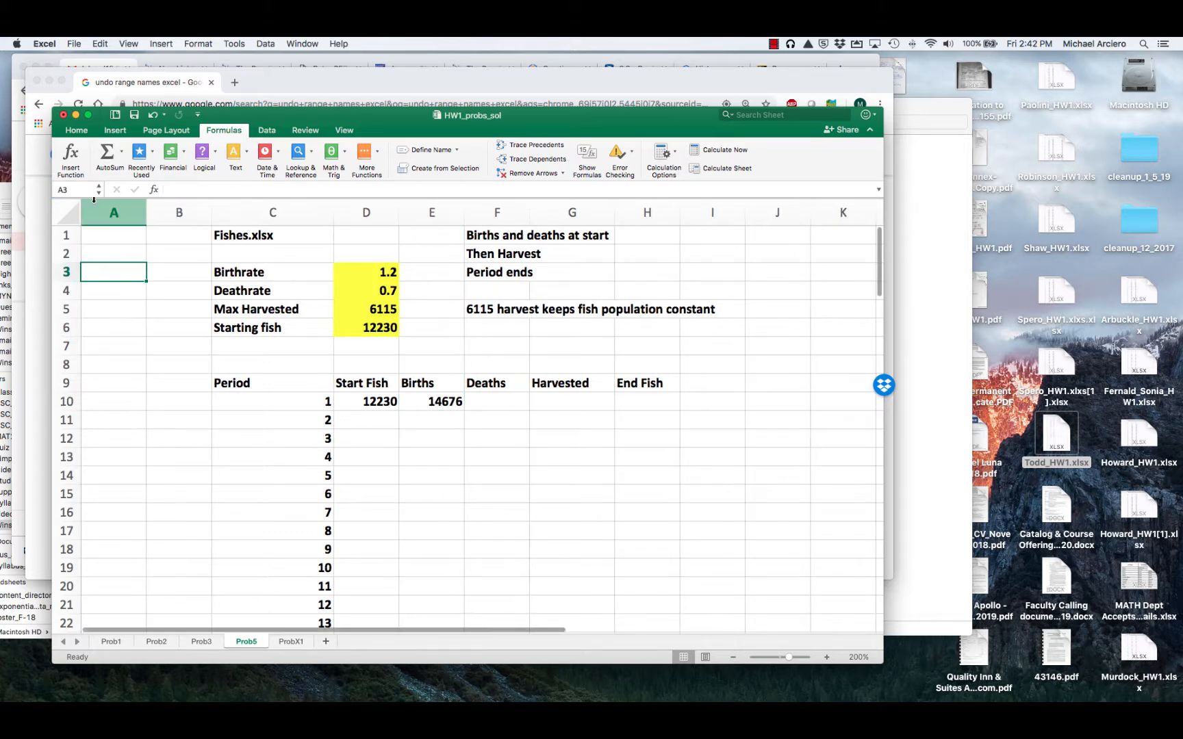
left_click(99, 189)
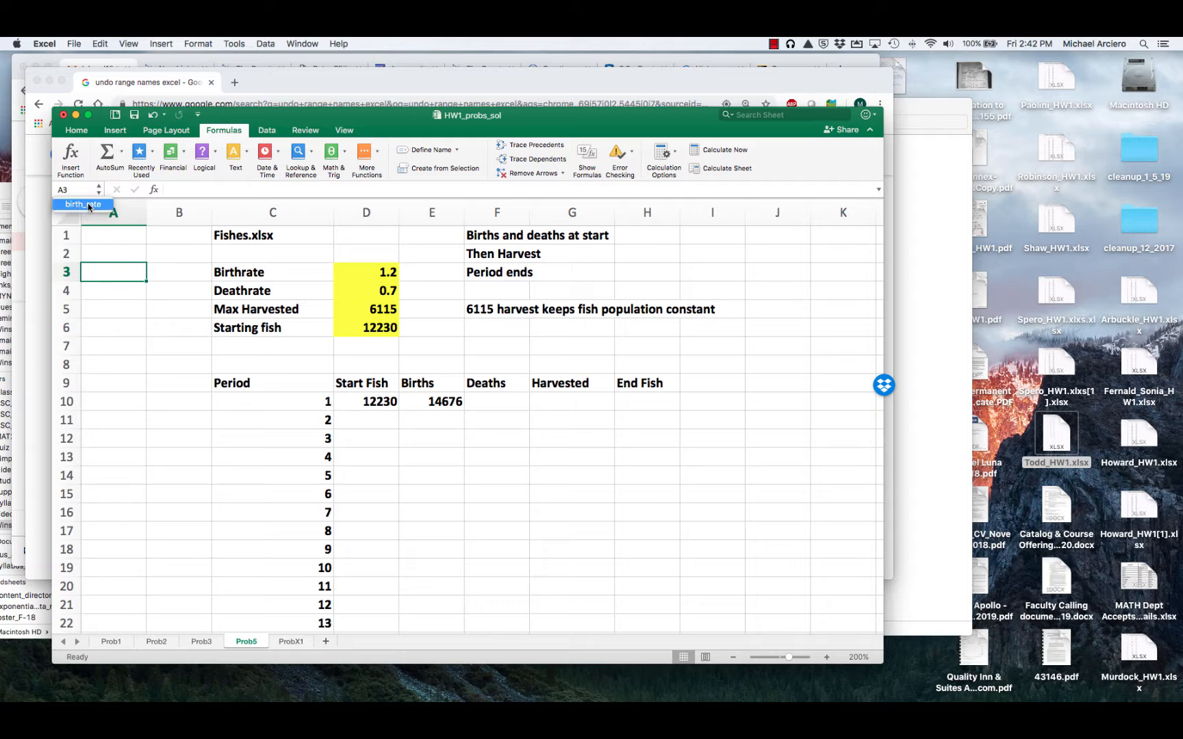
left_click(171, 340)
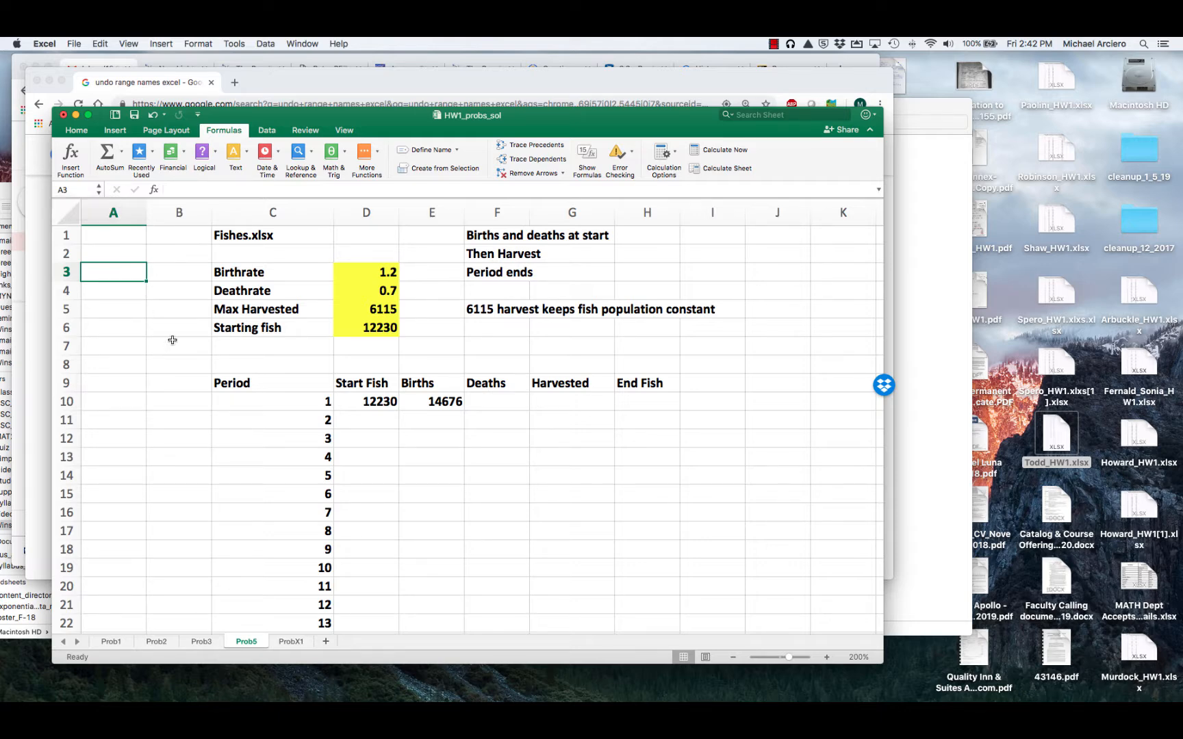
left_click(99, 190)
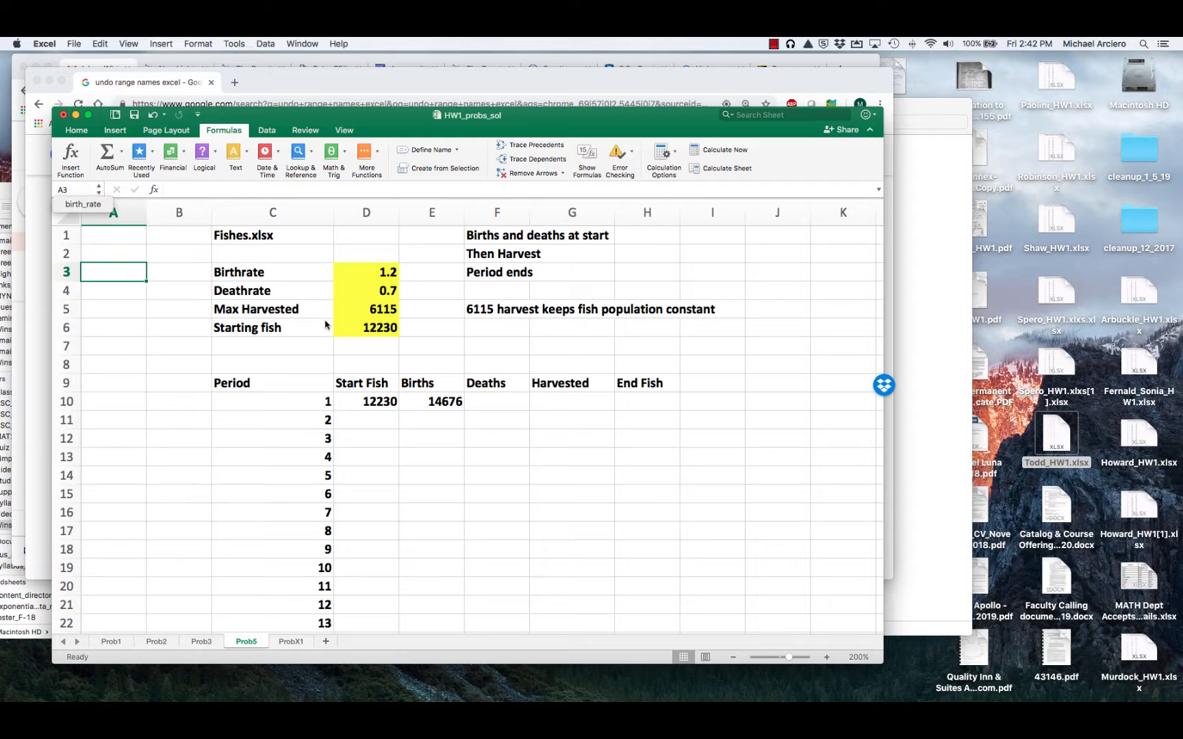
left_click(308, 355)
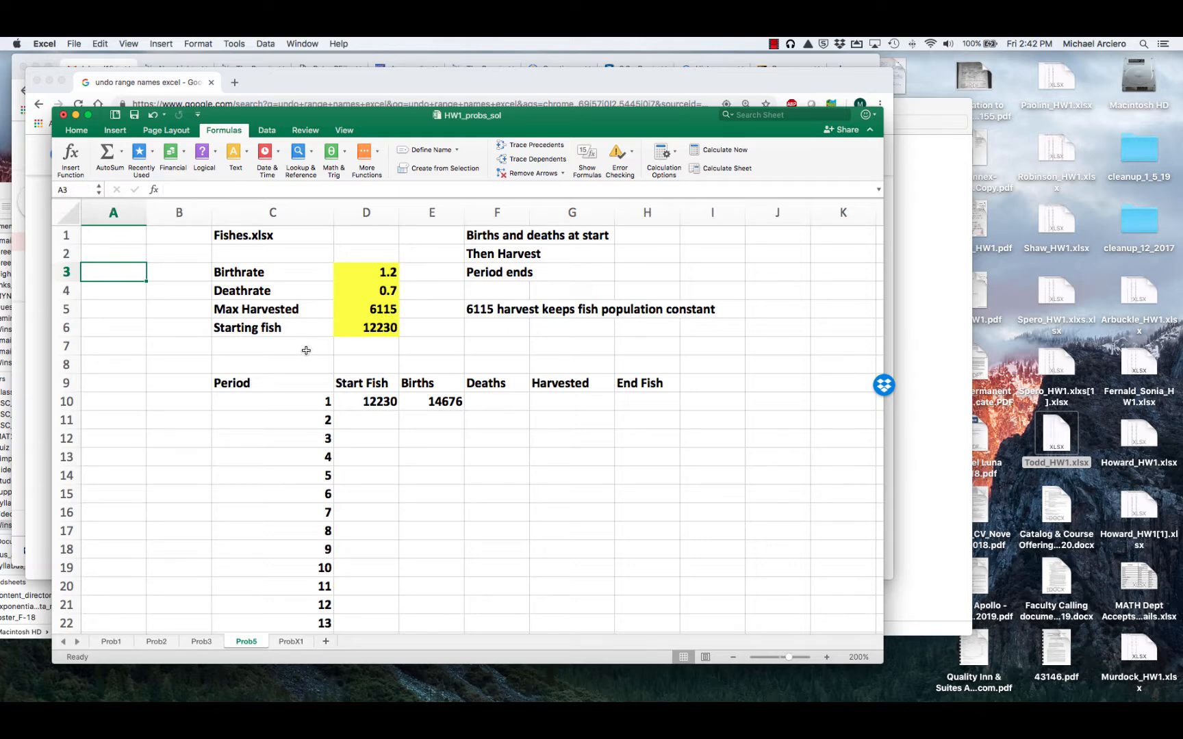
Look through the Prob3, Prob2 and Prob1 worksheets and return to Prob5.
left_click(203, 642)
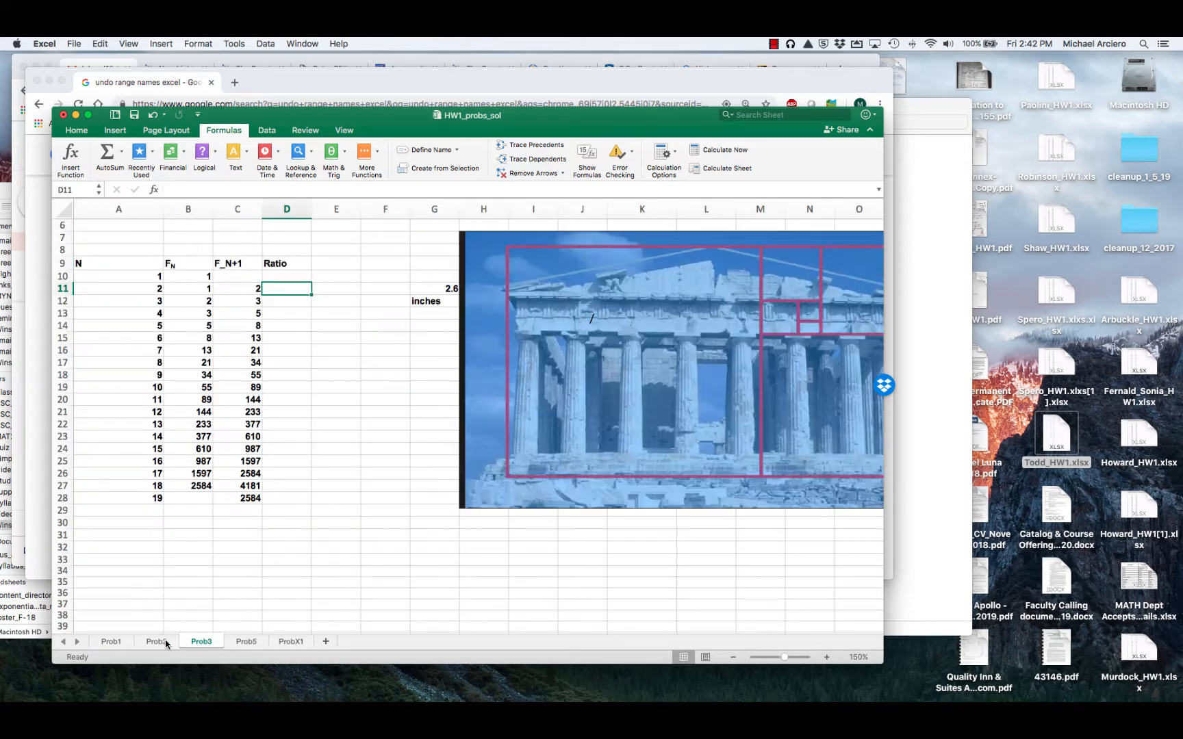
left_click(156, 642)
left_click(103, 644)
left_click(157, 642)
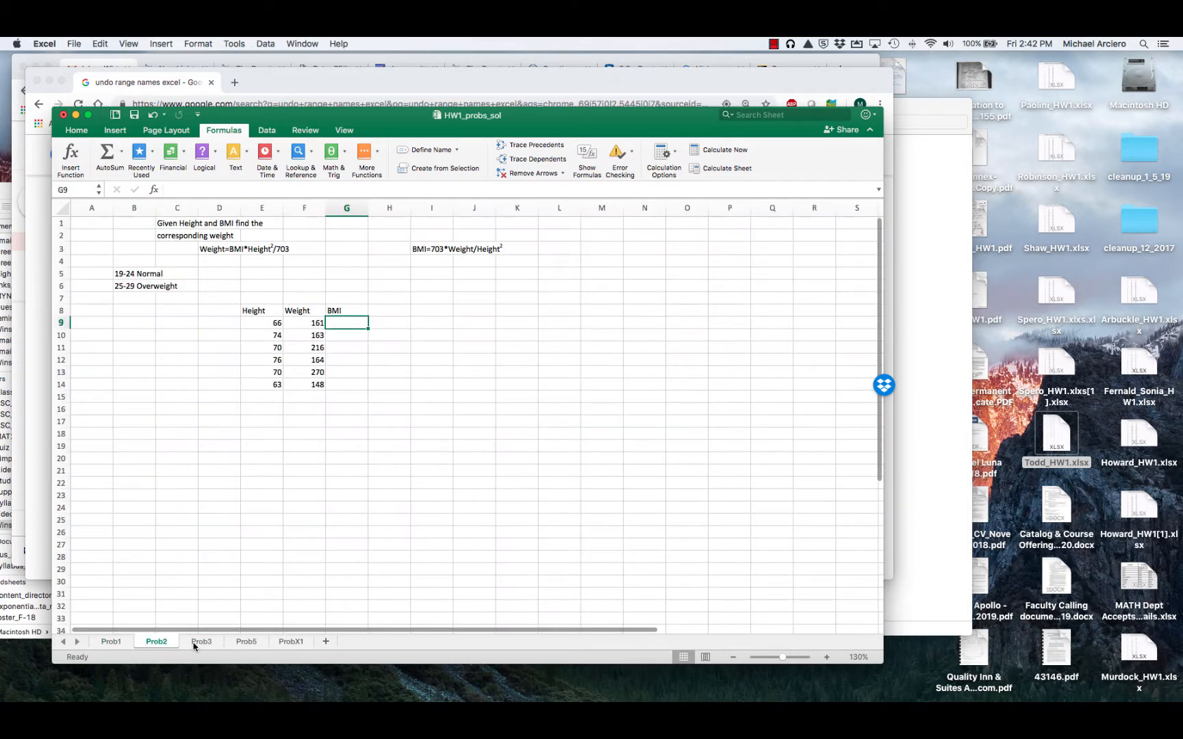
left_click(201, 642)
left_click(247, 642)
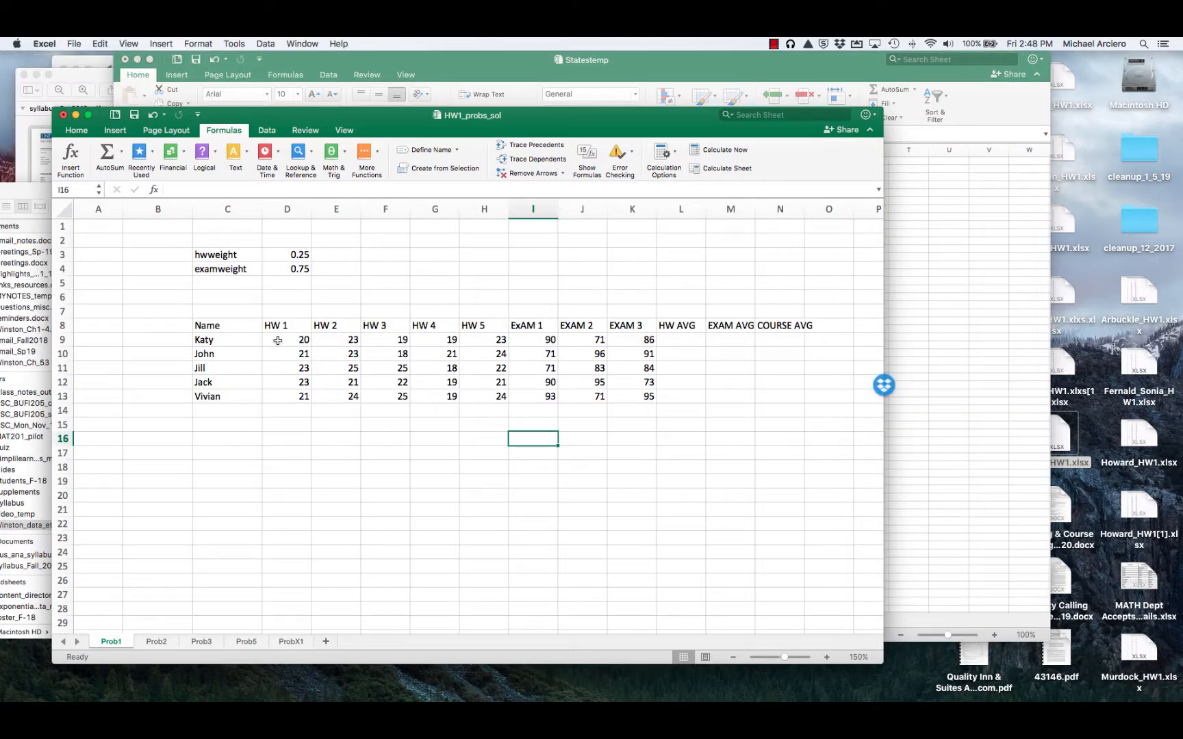
On the Prob1 sheet, assign the range name HW_1 to the HW 1 scores in D9:D13.
left_click_drag(300, 340, 286, 396)
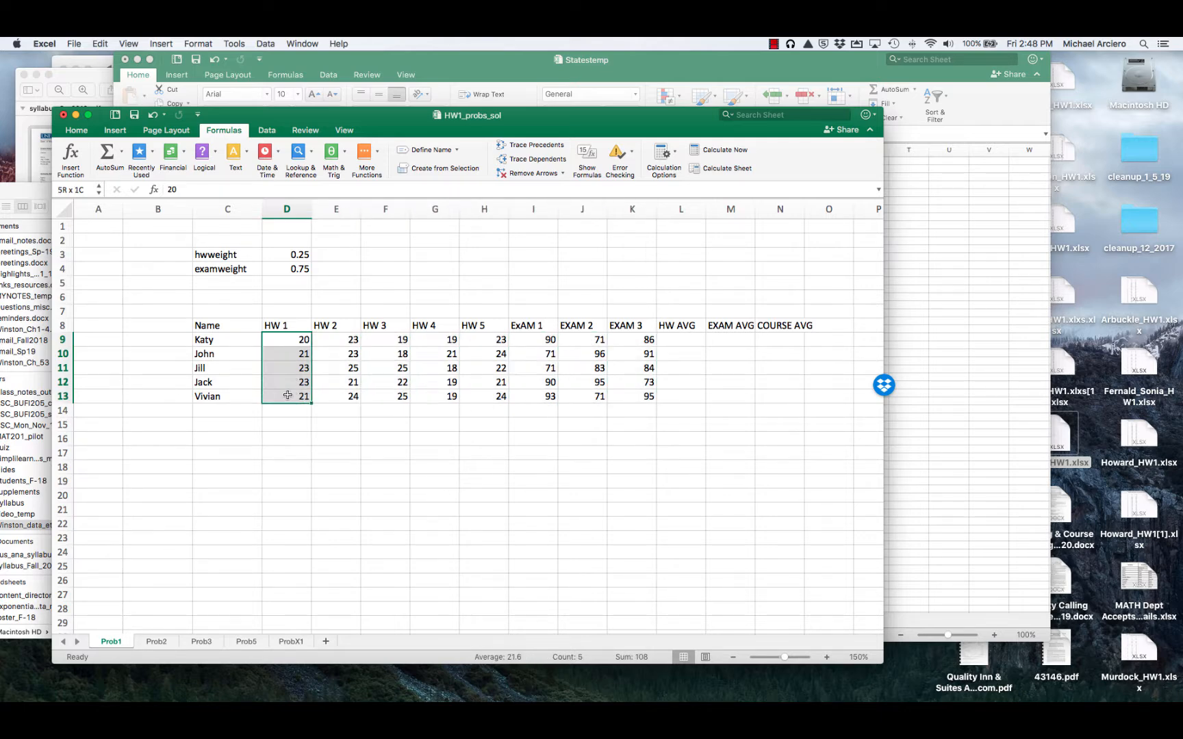
left_click(71, 189)
type("hW_1")
left_click(440, 469)
left_click_drag(278, 340, 288, 396)
Total the HW 1 scores in cell D17 with the formula =SUM(HW_1).
left_click(287, 450)
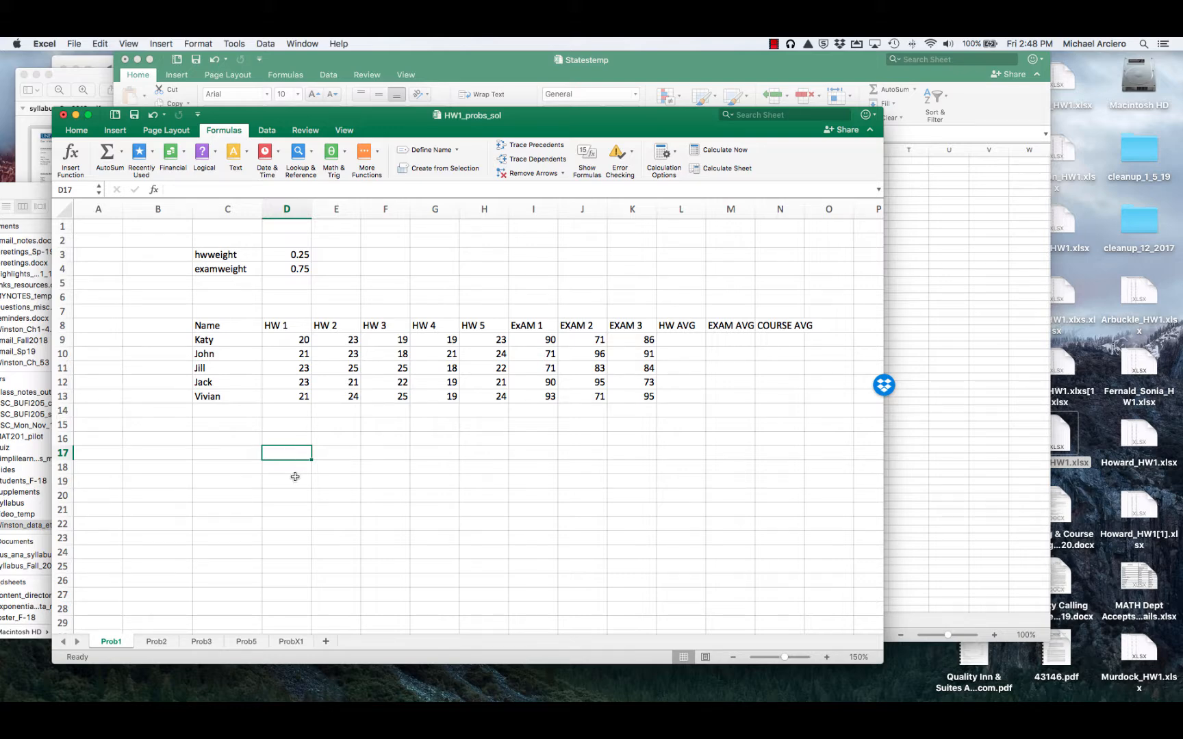
type("=")
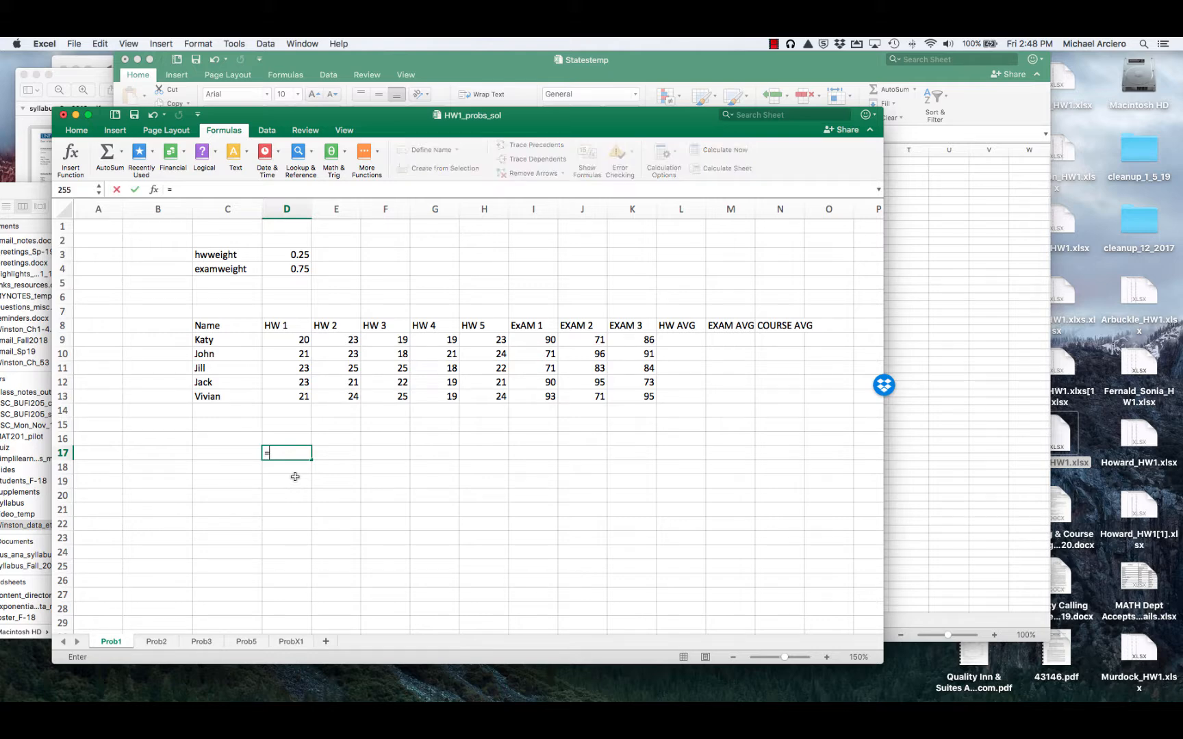
type("sum(")
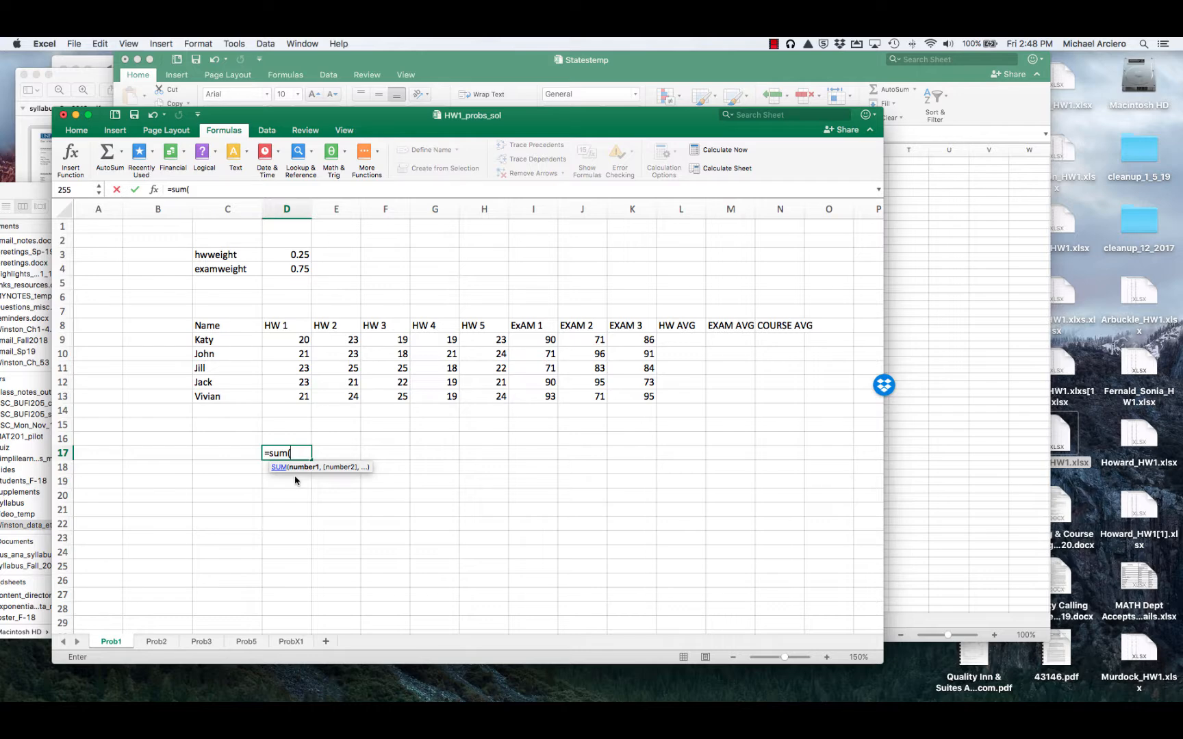
type("H")
double_click(296, 480)
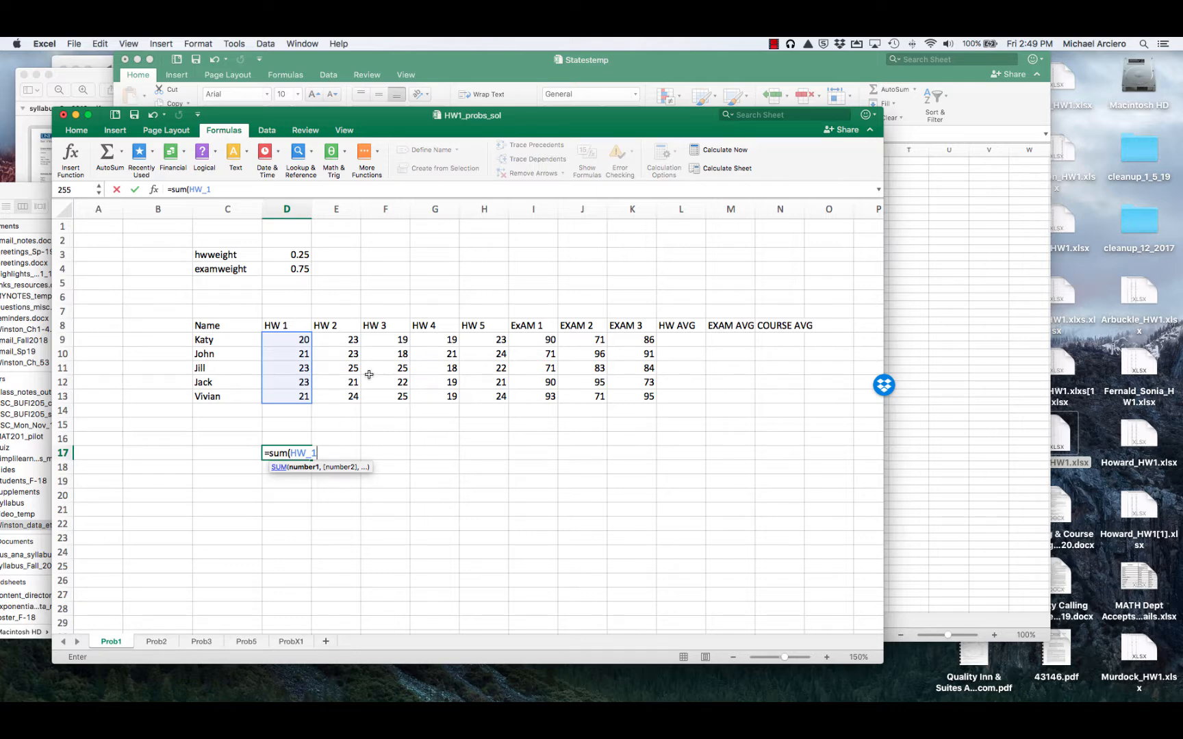
key("Return")
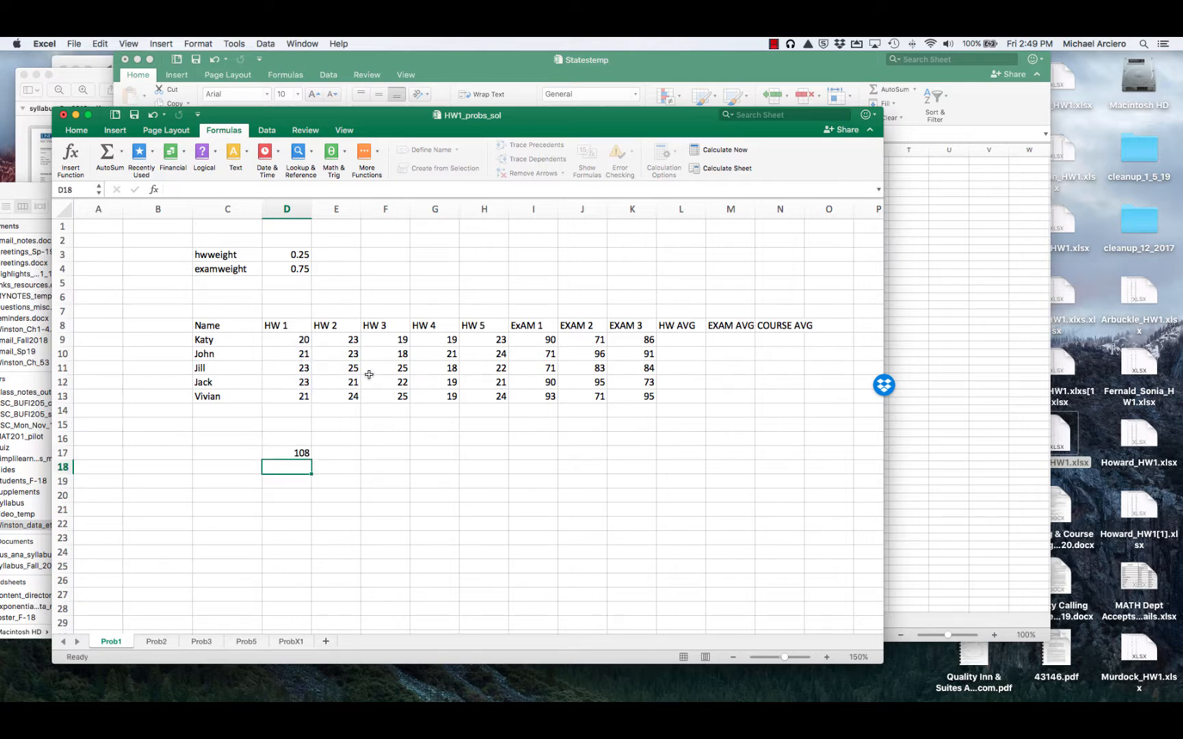
left_click(286, 453)
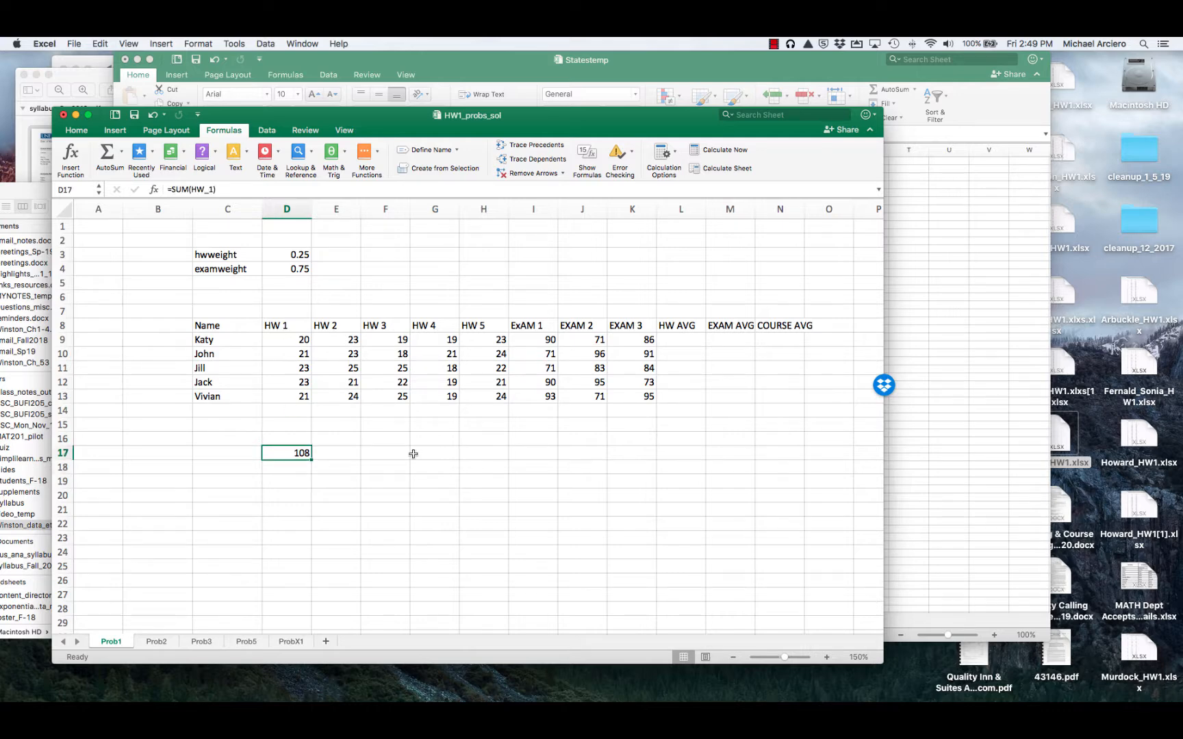
Assign the range name grades to all homework and exam scores in D9:K13.
left_click_drag(302, 342, 650, 397)
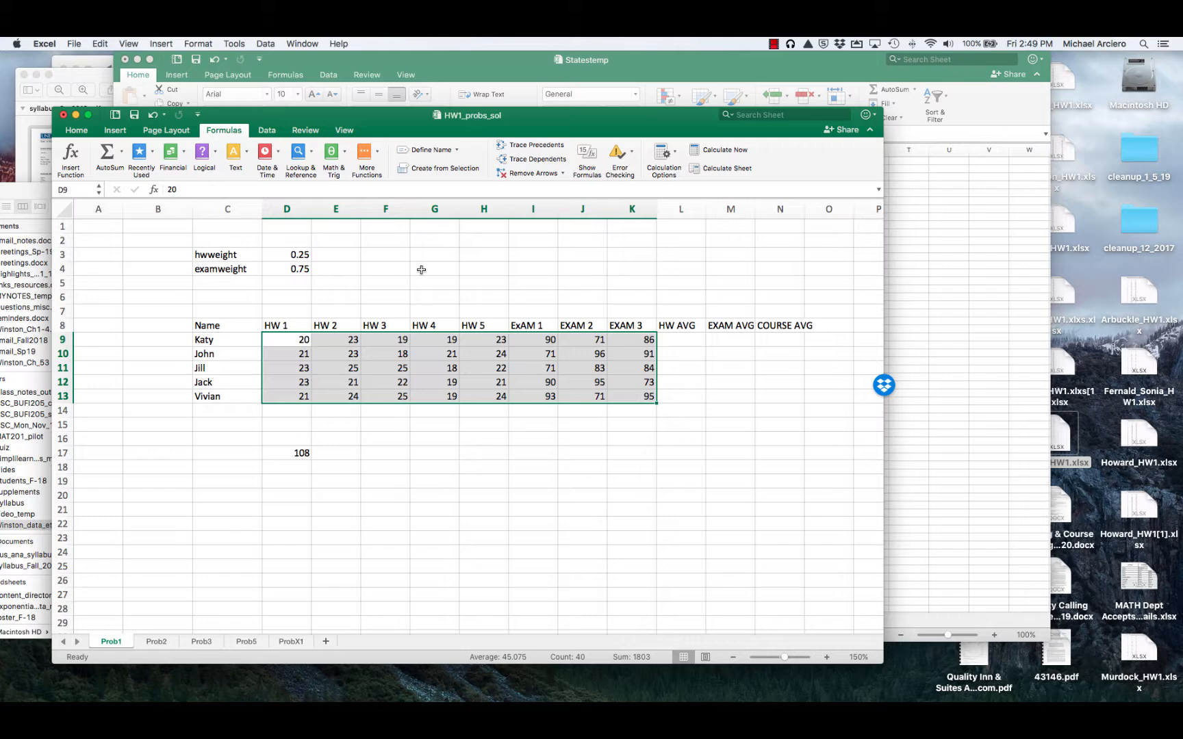
left_click(68, 190)
type("grades")
key("Return")
left_click(378, 429)
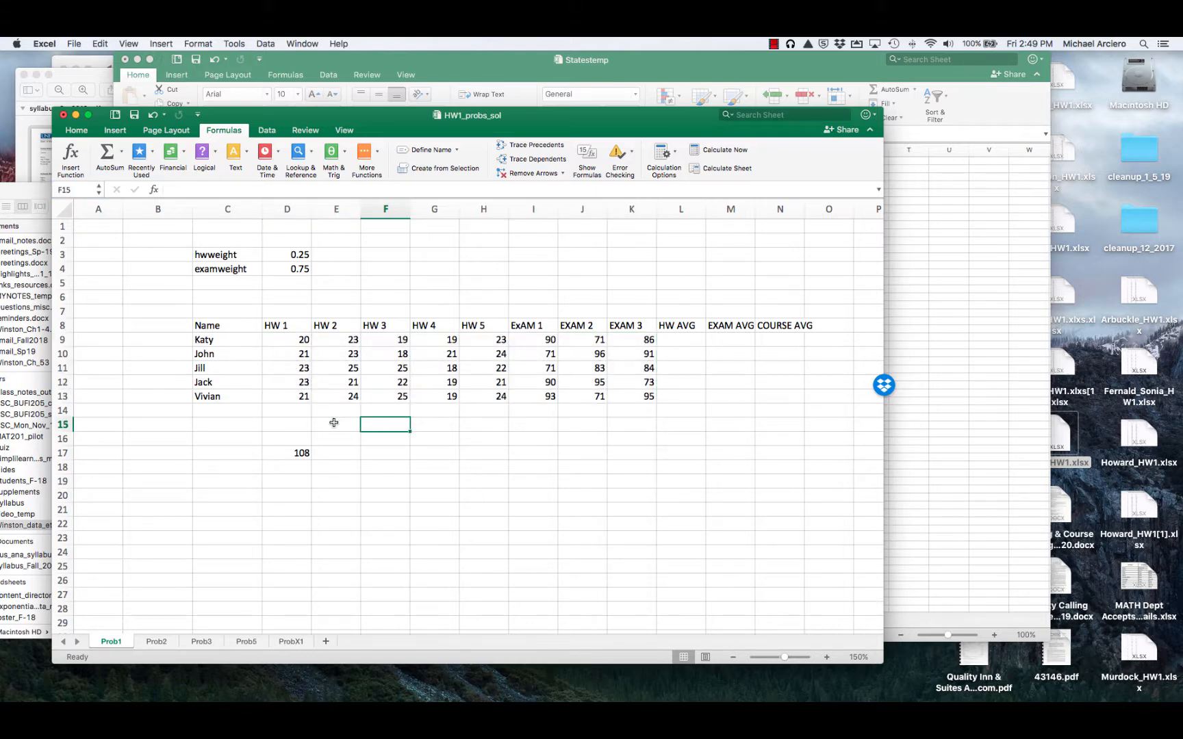
Total all homework and exam scores in cell E15 with the formula =SUM(grades), and check which cells the formula references.
left_click(335, 423)
type("=")
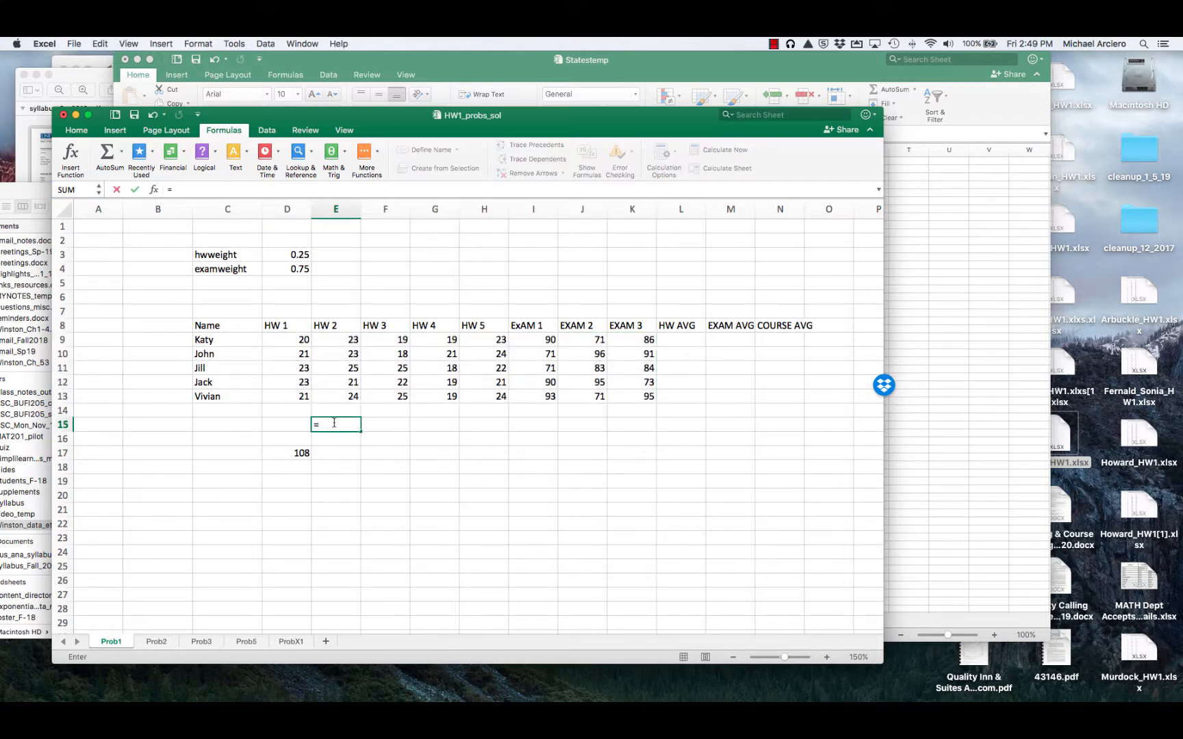
type("sum")
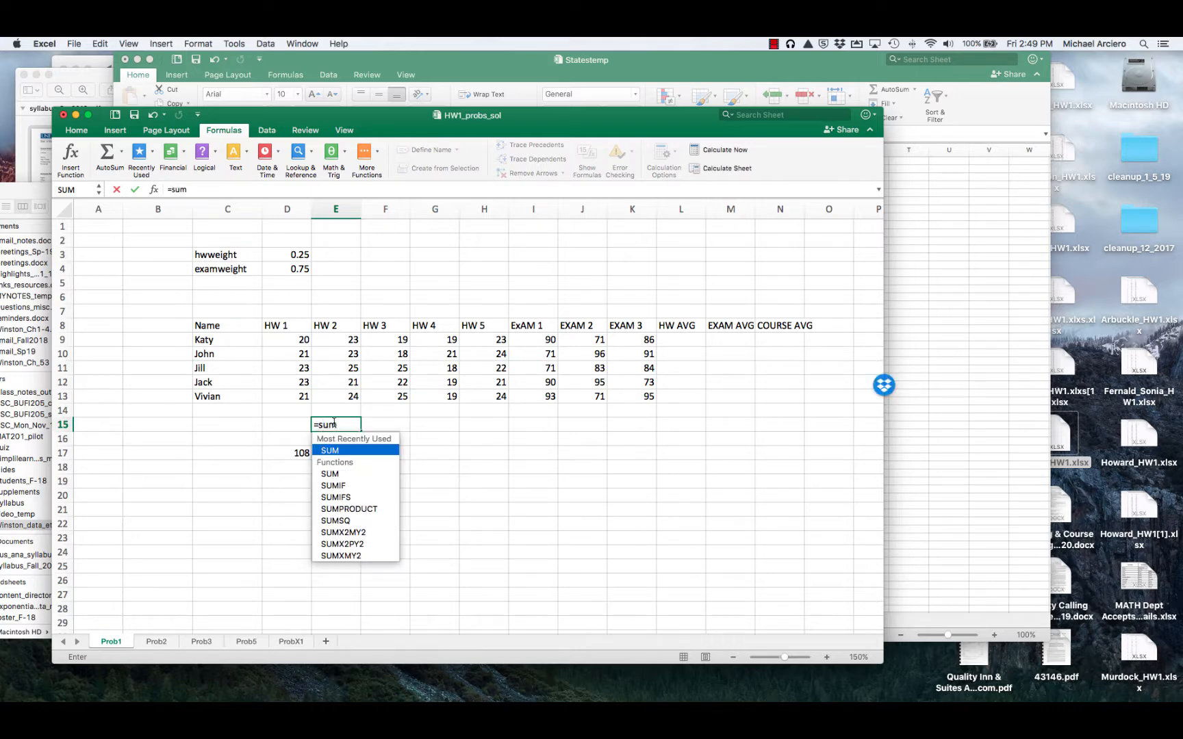
type("(grade")
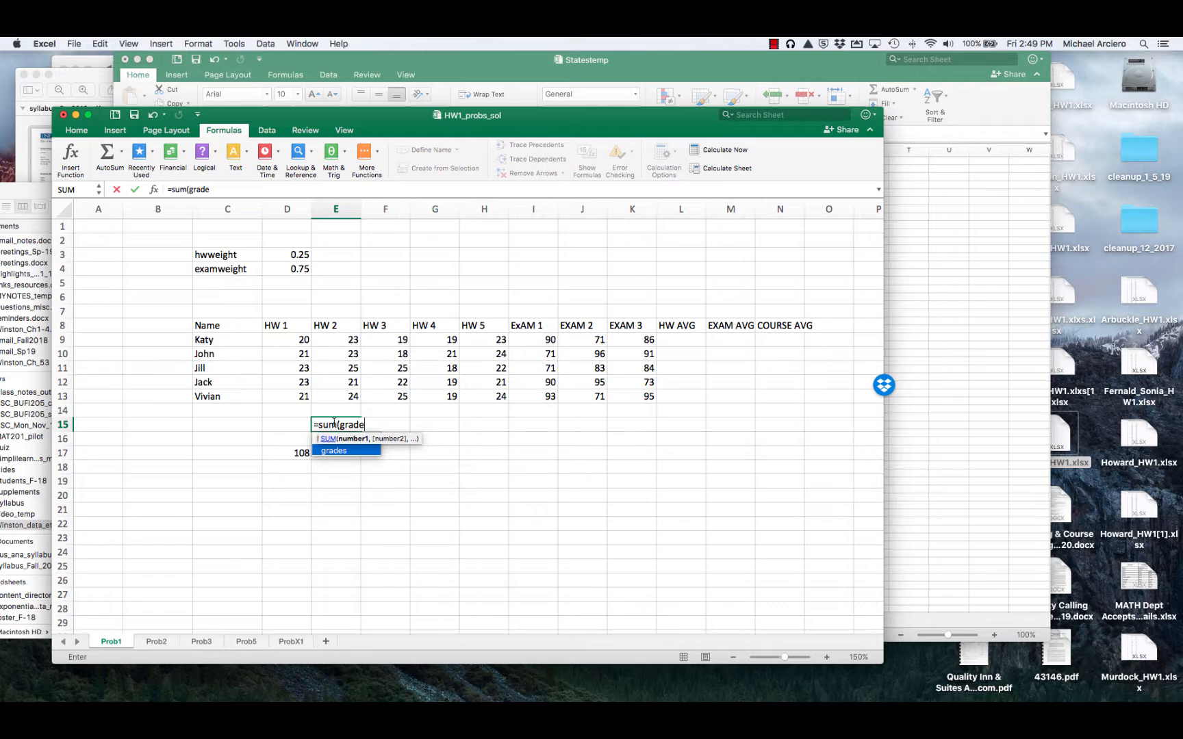
double_click(352, 456)
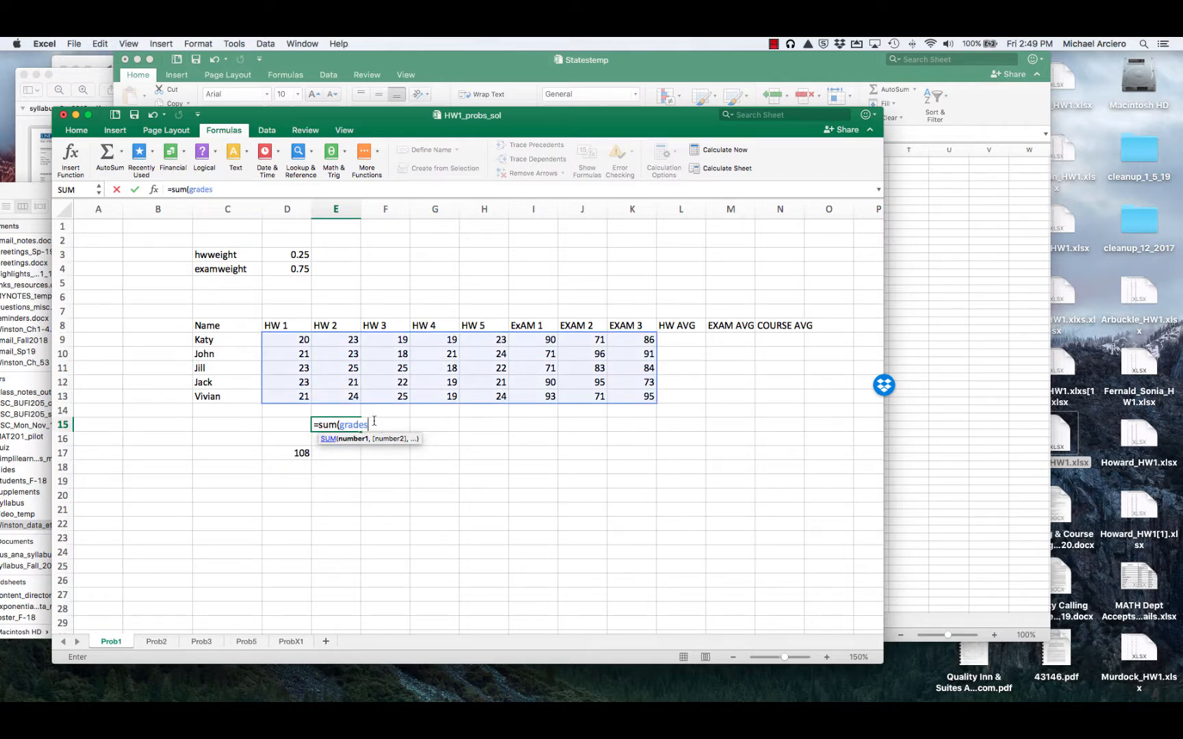
type(")")
key("Return")
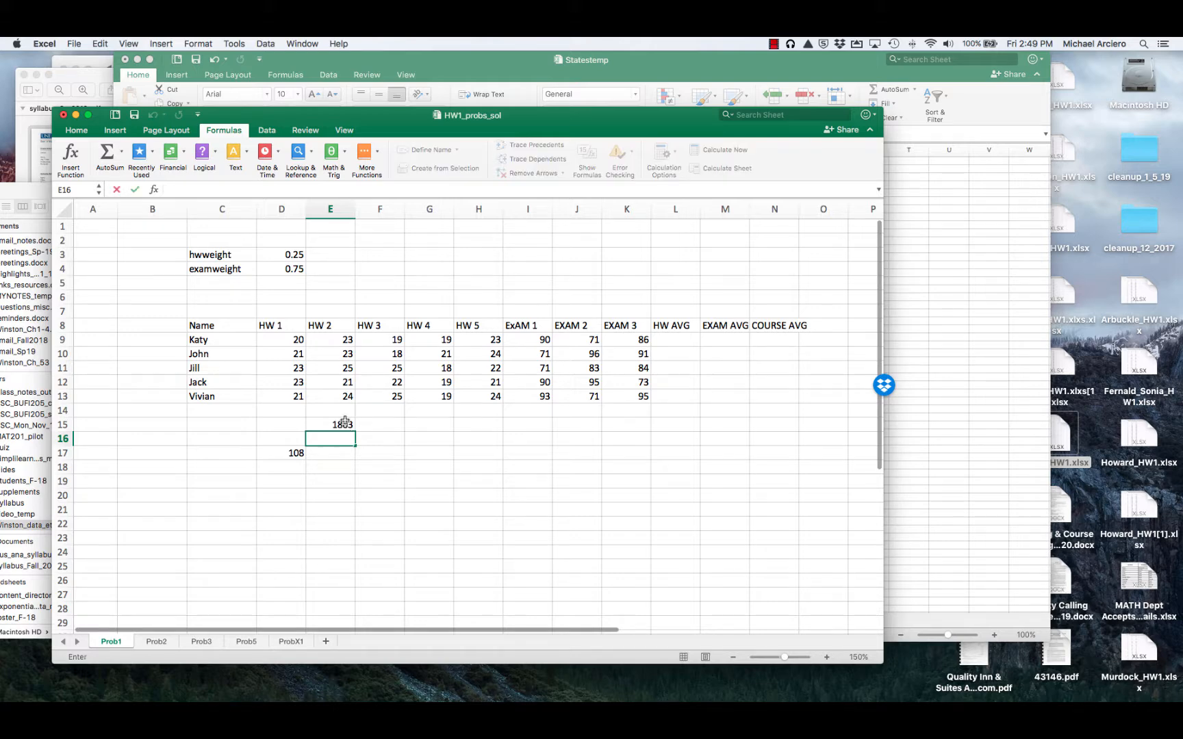
double_click(345, 425)
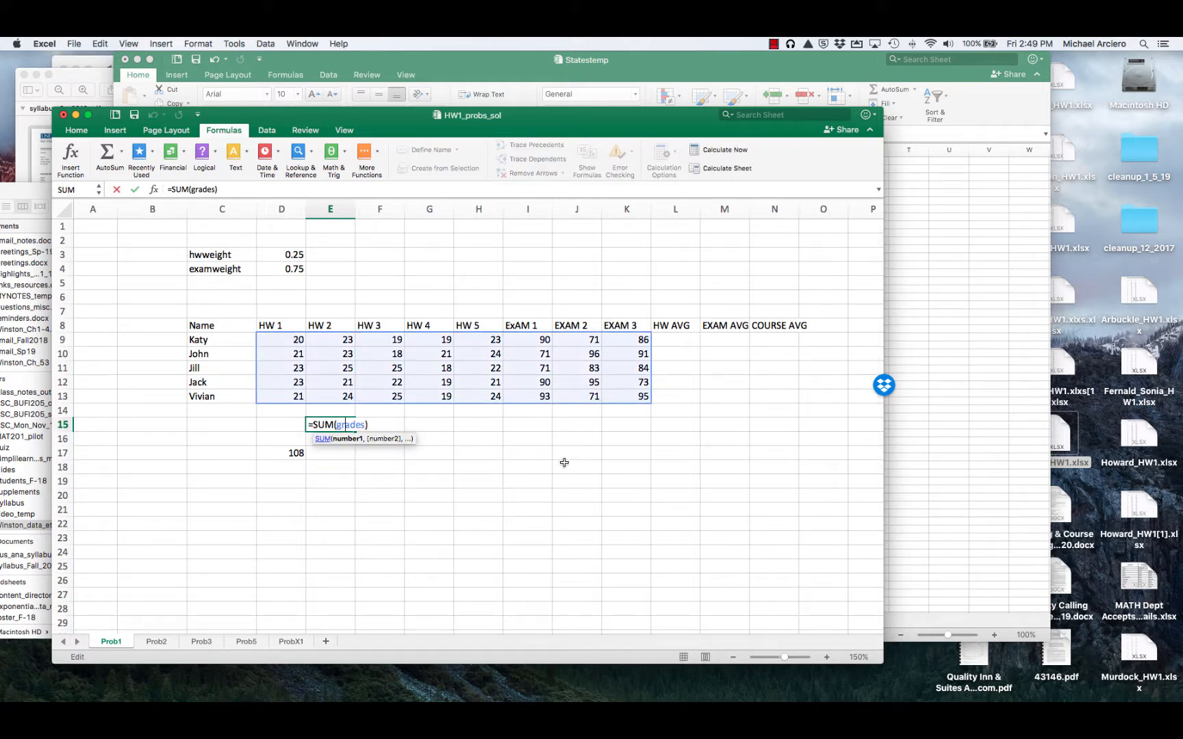
key("Escape")
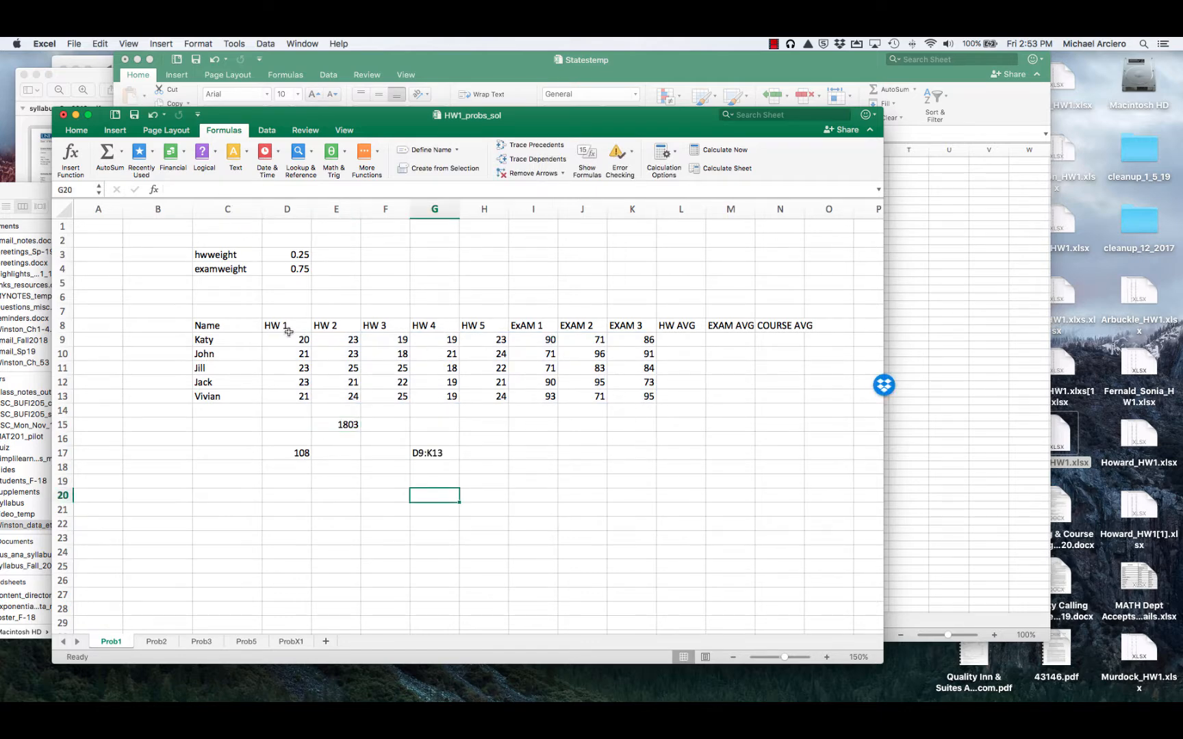
Examine the extent of the grades range from D9 to K13 and compare it with the reference noted in G17.
left_click_drag(300, 341, 638, 399)
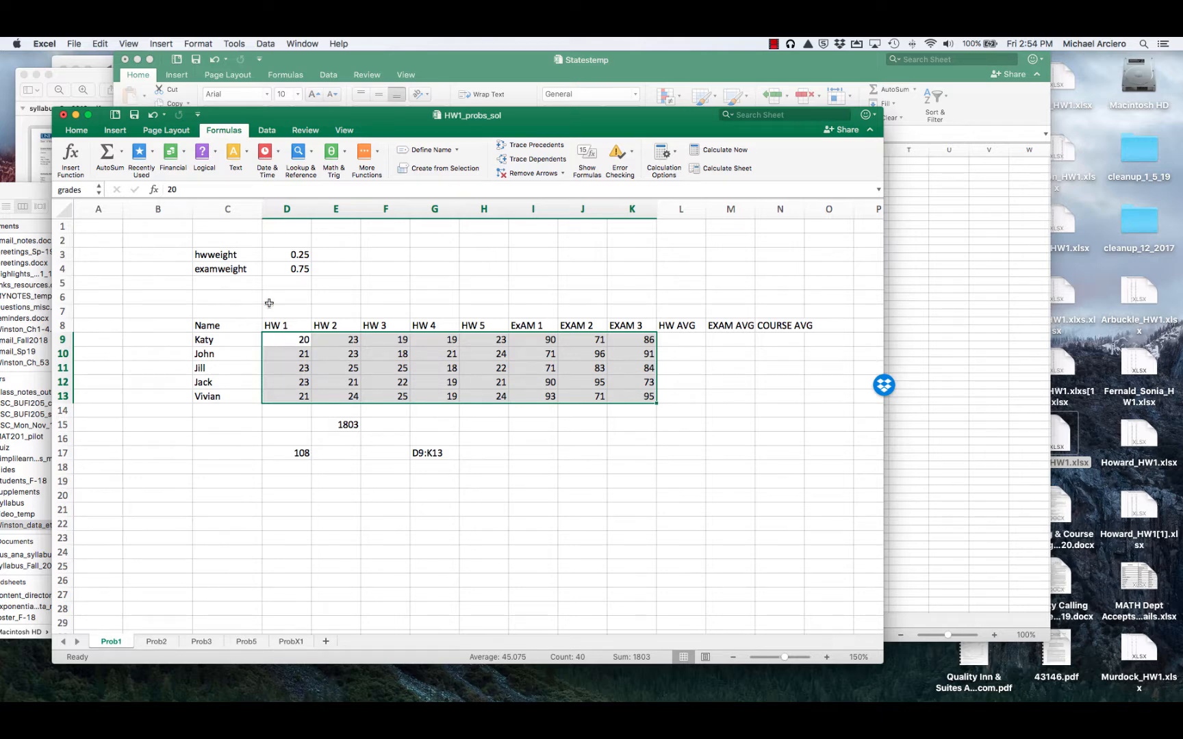
left_click(295, 340)
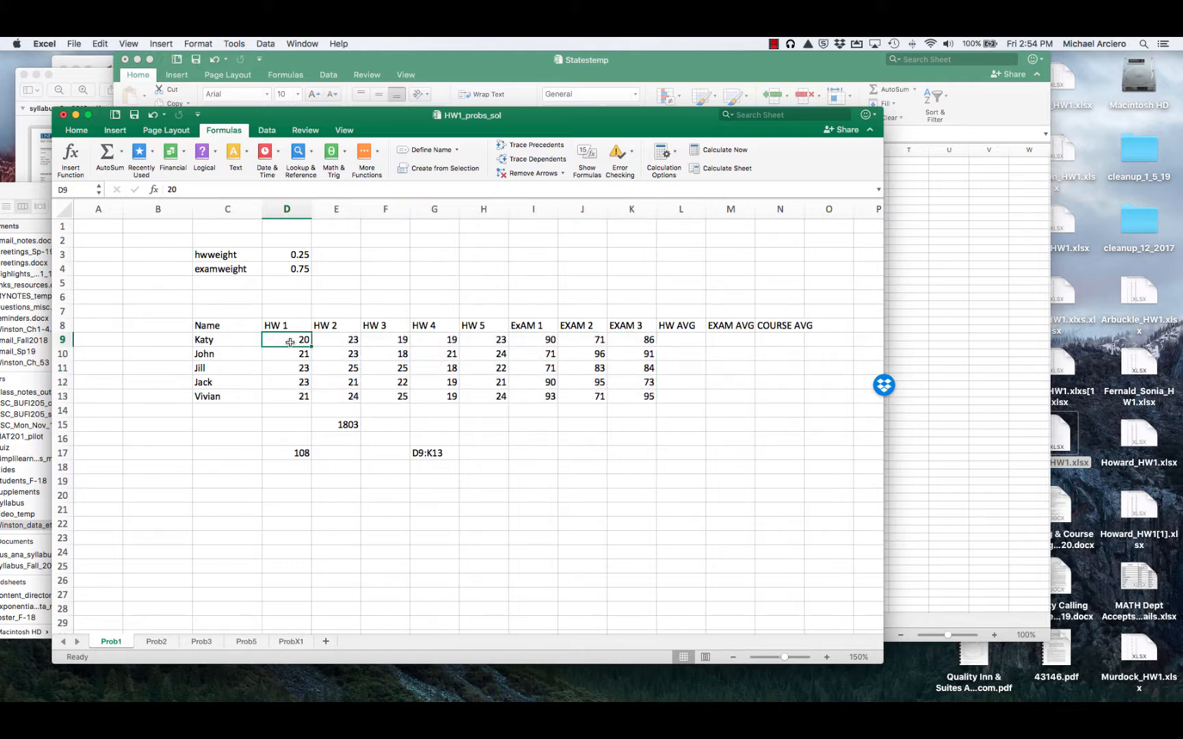
left_click(645, 400)
left_click_drag(301, 341, 631, 398)
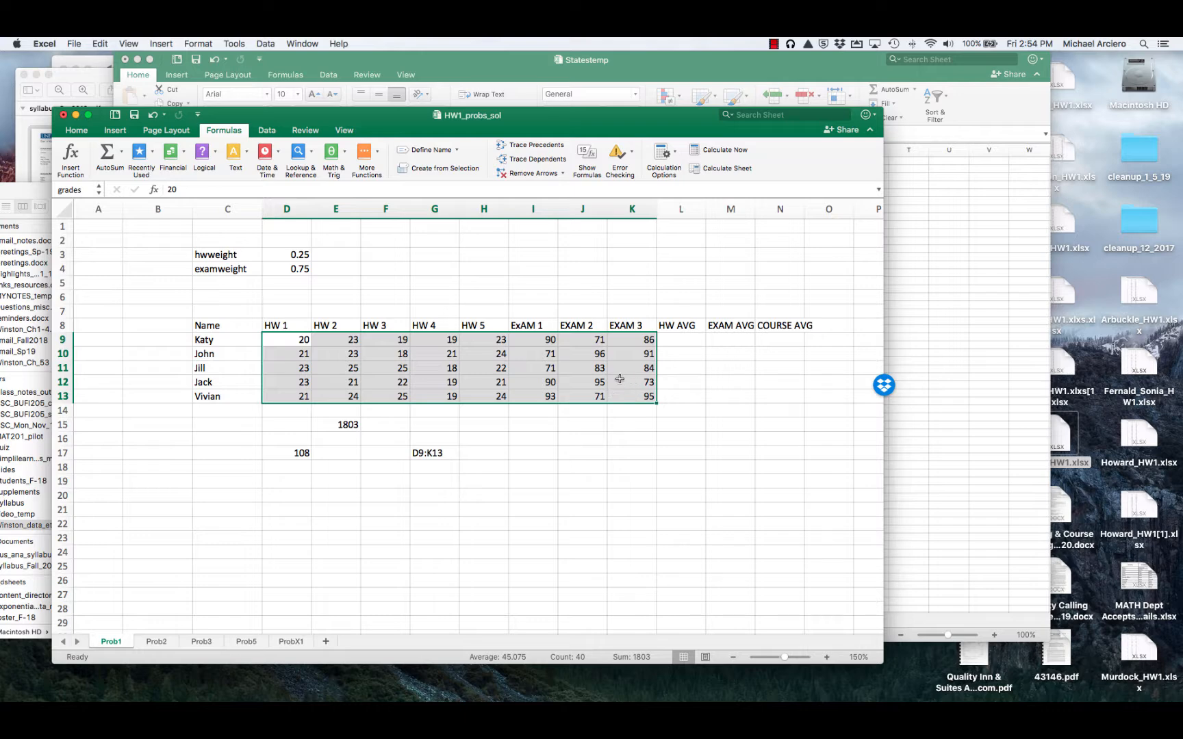
left_click(432, 457)
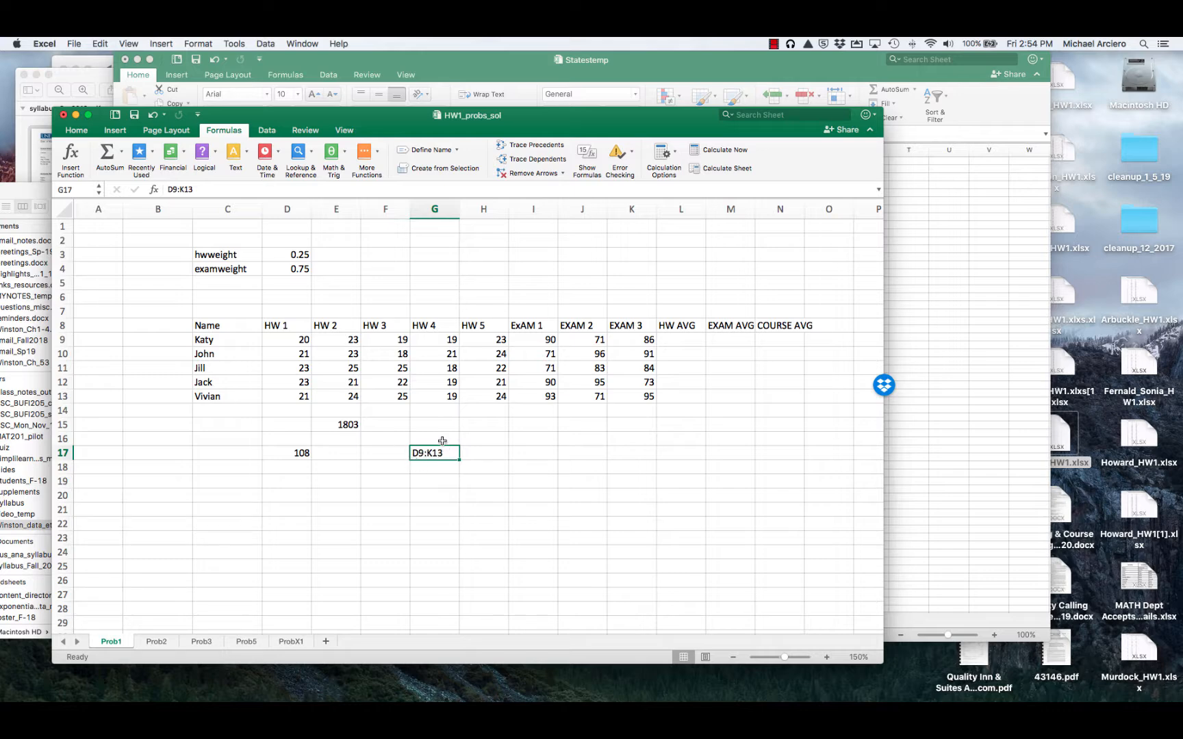
left_click(300, 339)
left_click_drag(299, 339, 643, 403)
left_click(691, 442)
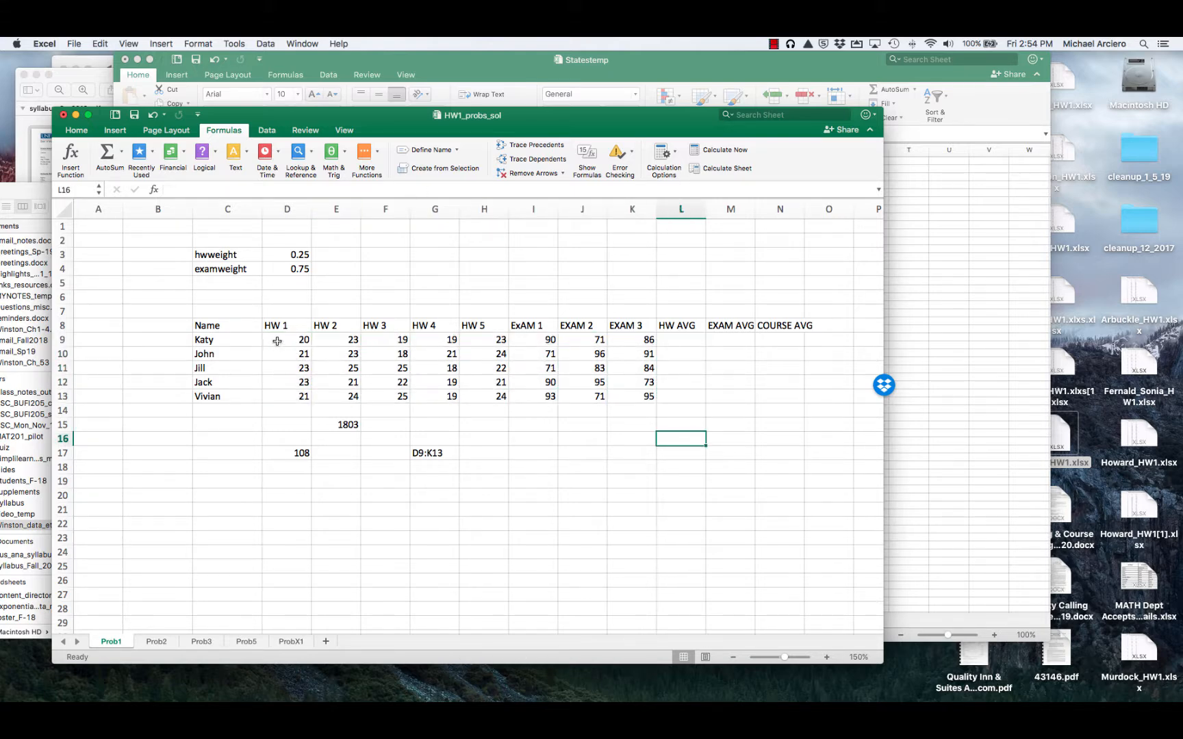
With D9:K13 selected, open the Define Name dialog and review the cell references of birth_rate, HW_1 and grades.
left_click_drag(278, 340, 623, 390)
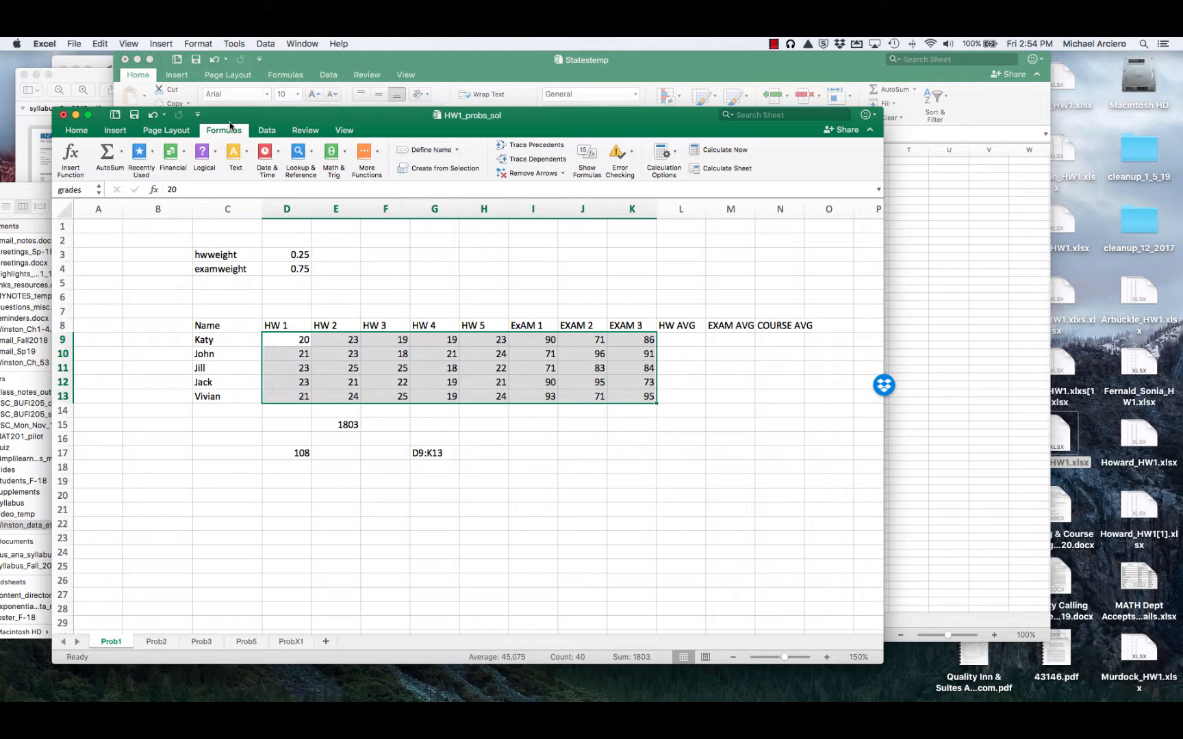
left_click(223, 131)
left_click(223, 131)
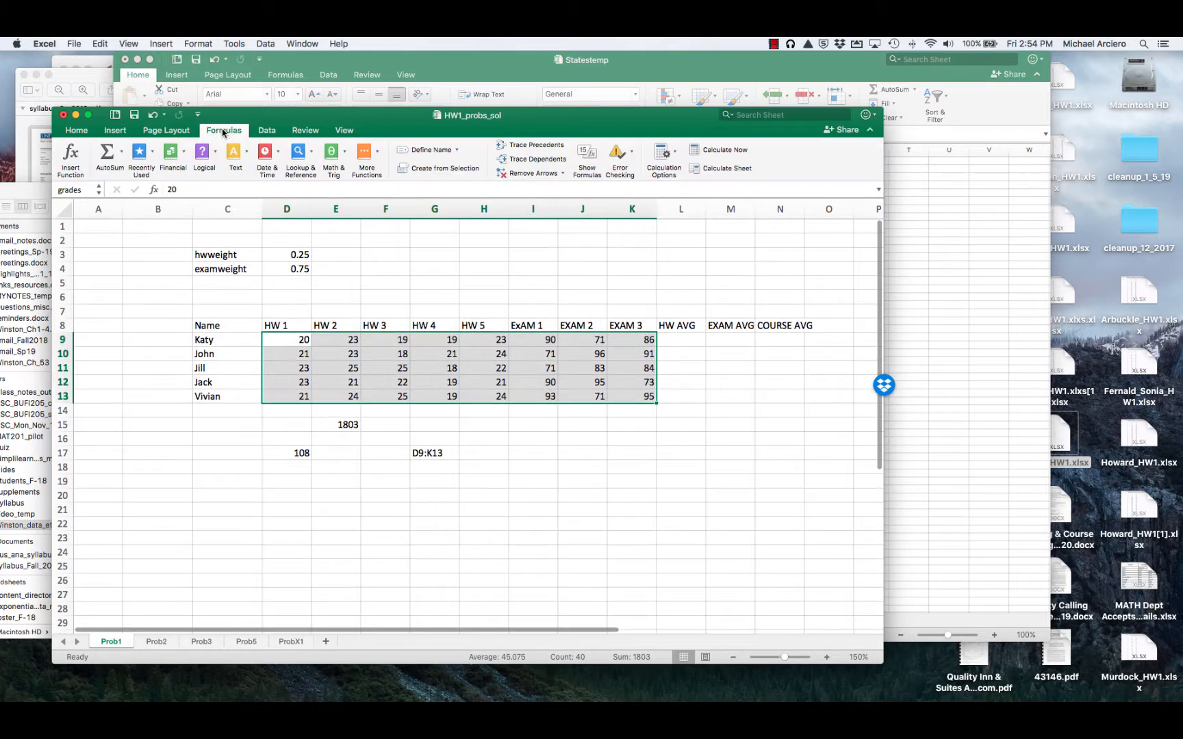
left_click(456, 152)
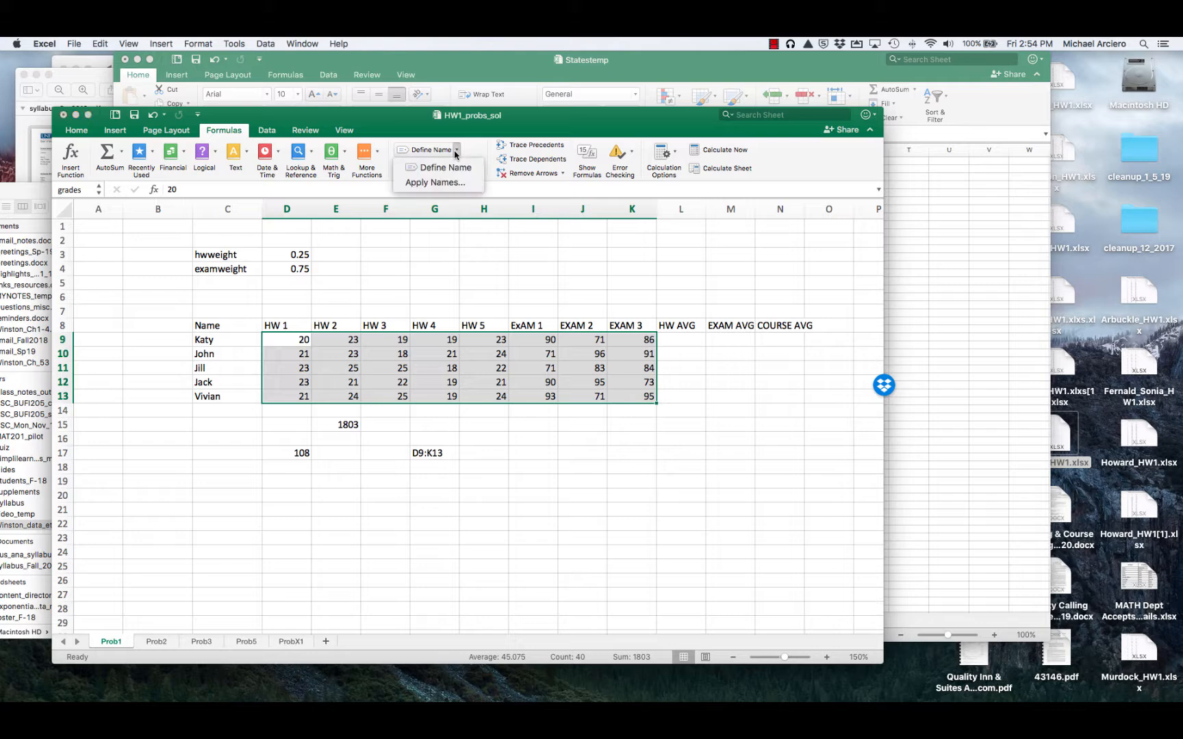
left_click(455, 170)
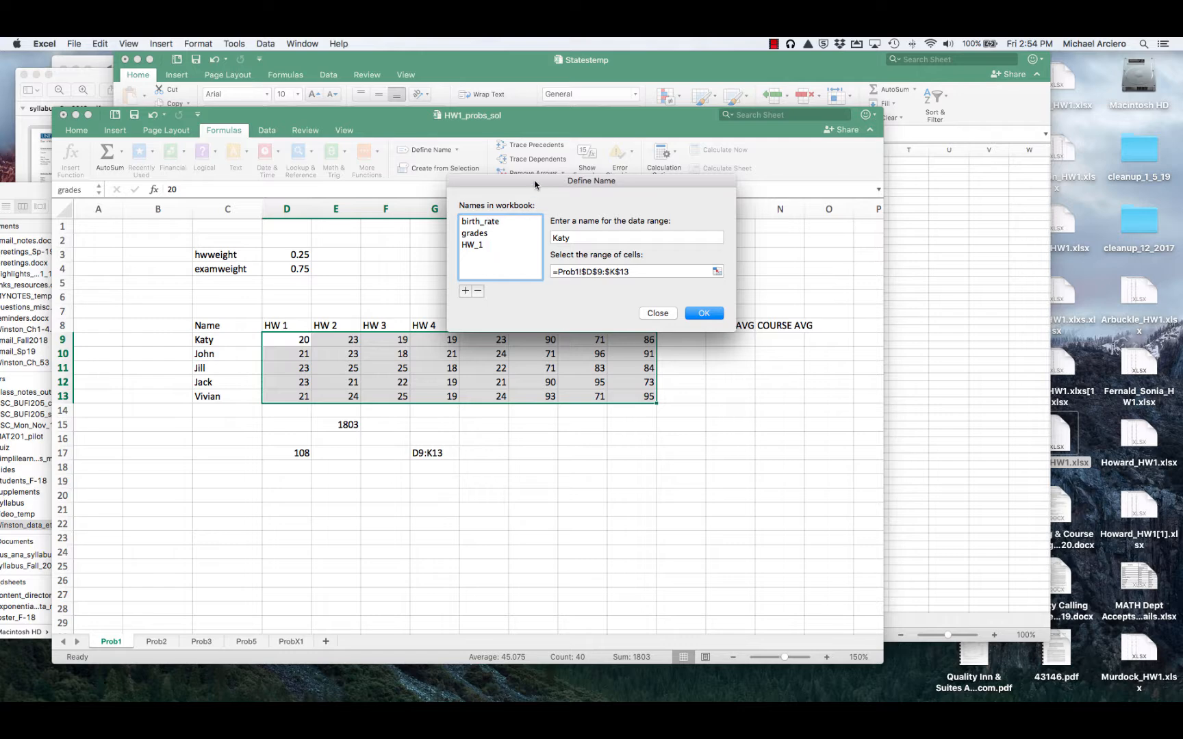
left_click_drag(535, 184, 589, 180)
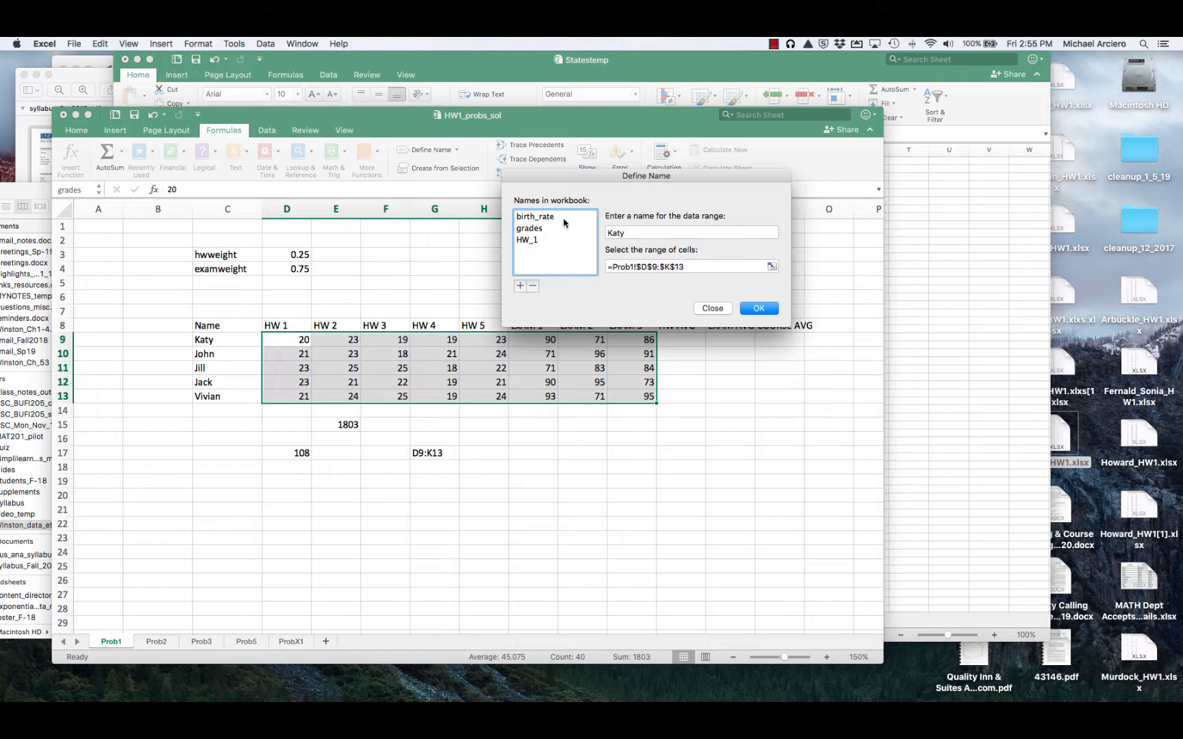
left_click(536, 218)
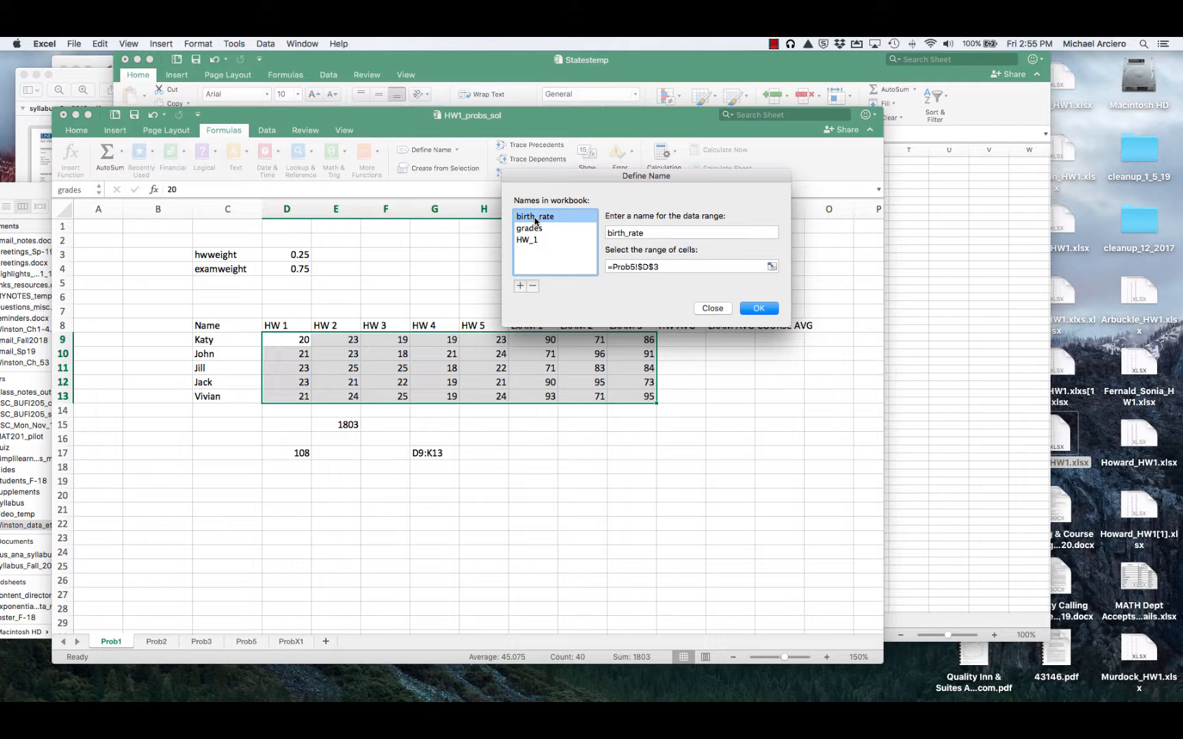
left_click(529, 240)
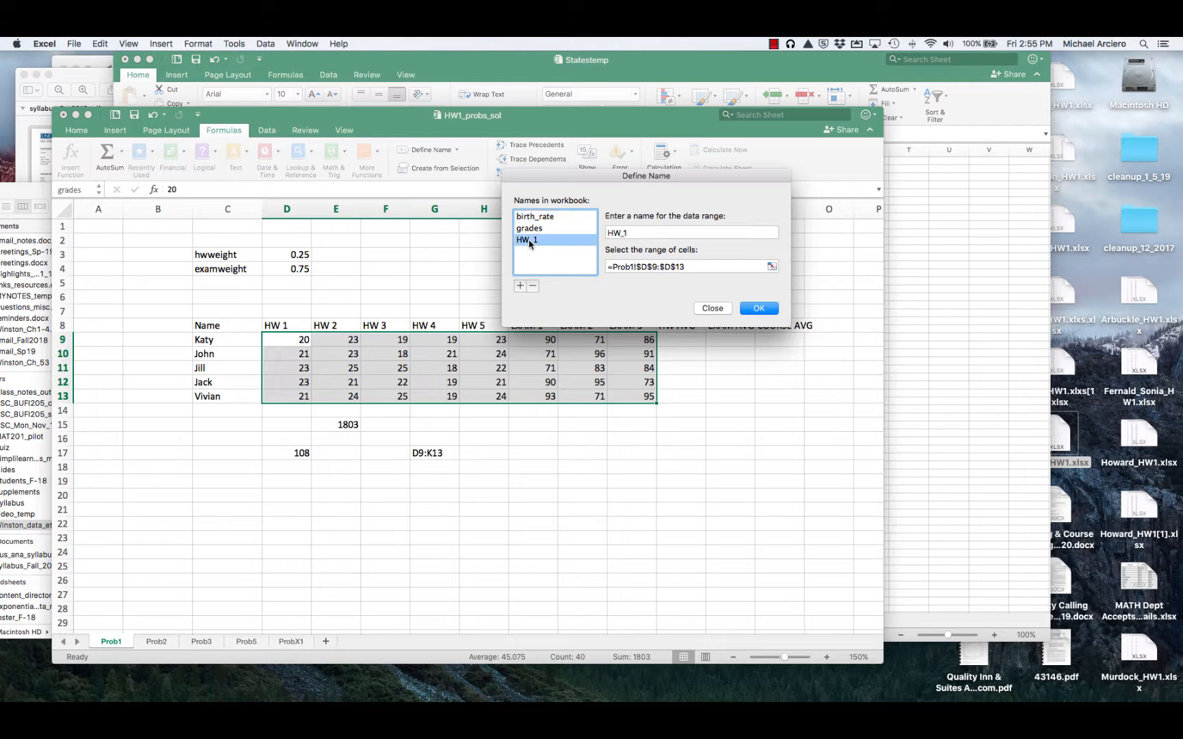
left_click(536, 229)
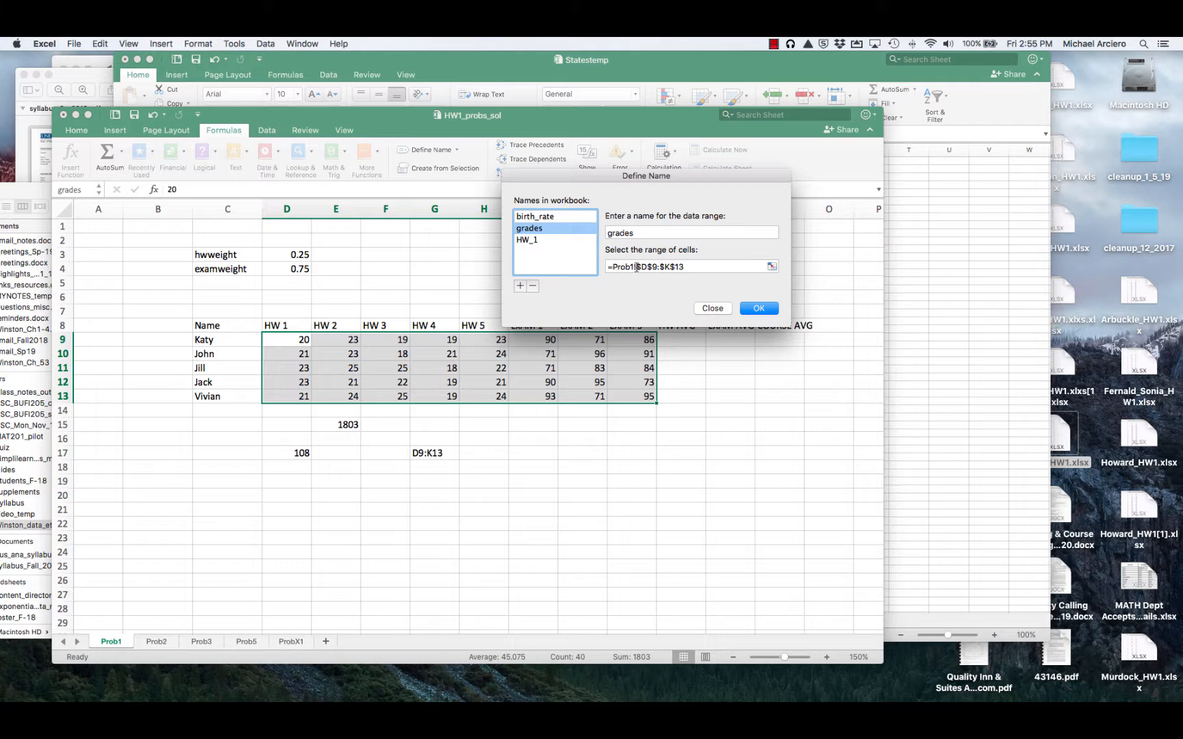
Examine the sheet part and the absolute cell addresses in the reference of the grades name.
left_click_drag(638, 267, 655, 267)
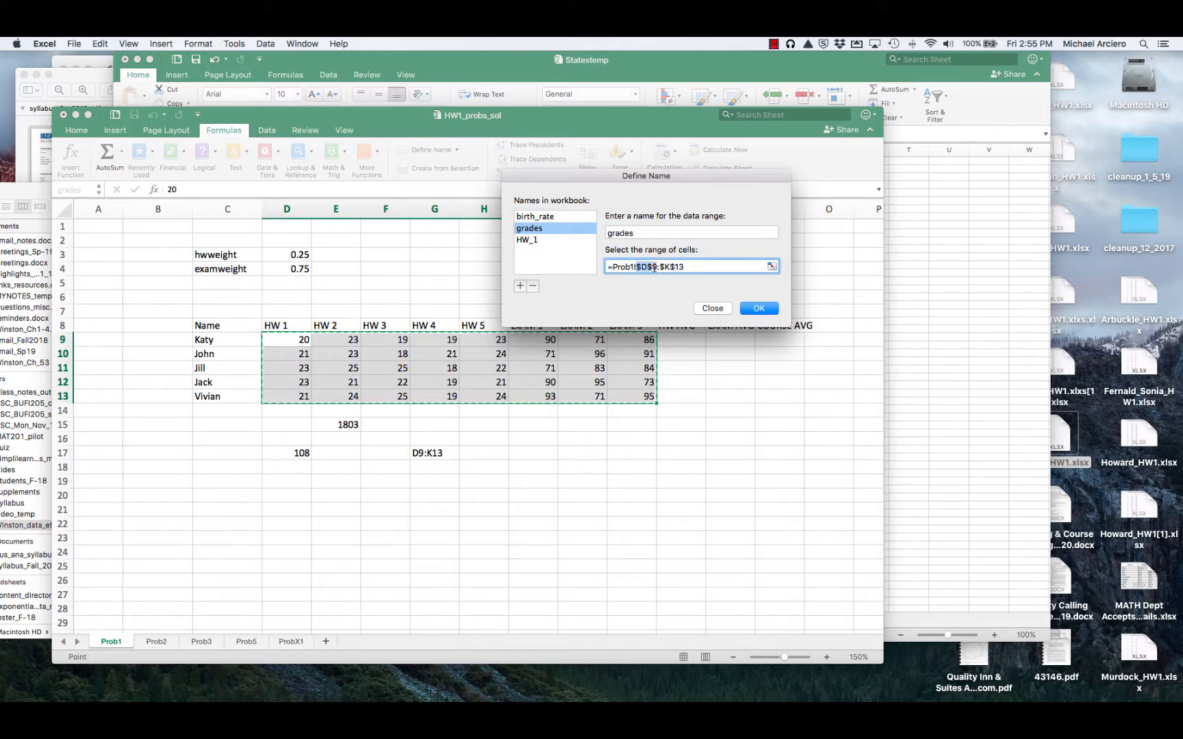
left_click(658, 268)
left_click_drag(637, 265, 607, 269)
left_click(694, 266)
left_click(641, 269)
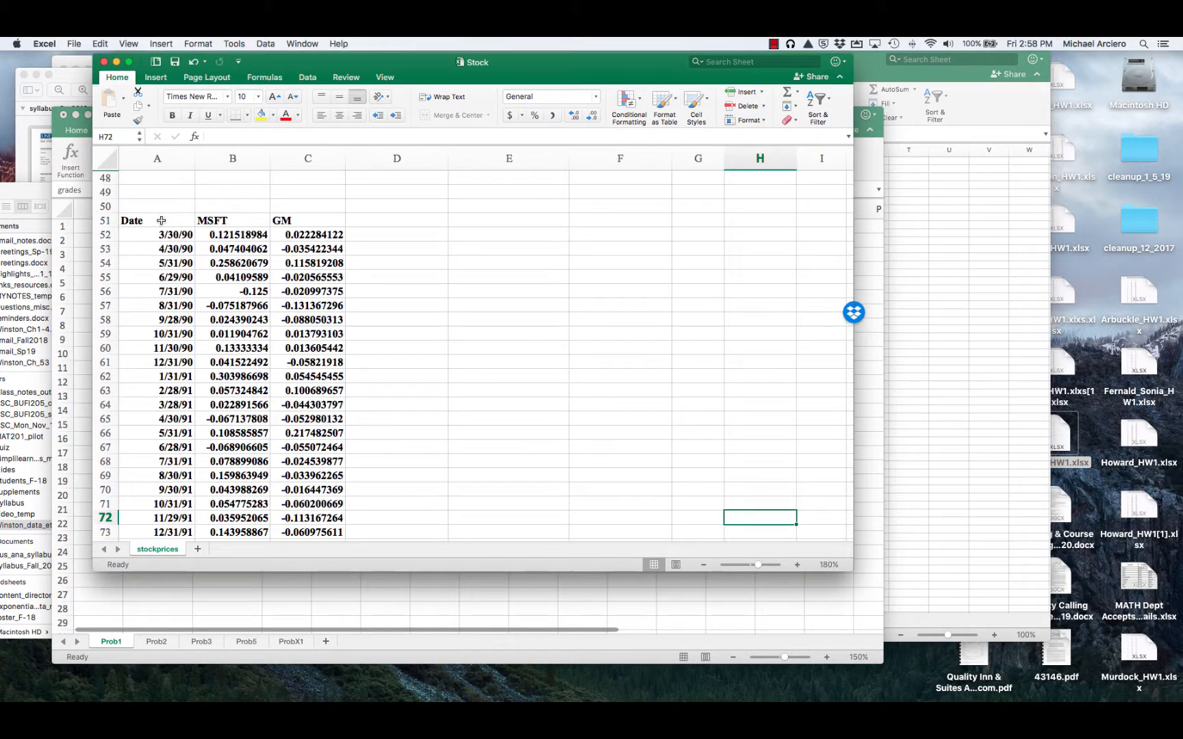
In the Stock workbook, examine the column headings Date, MSFT and GM in A51:C51.
scroll(134, 219, "right", 1)
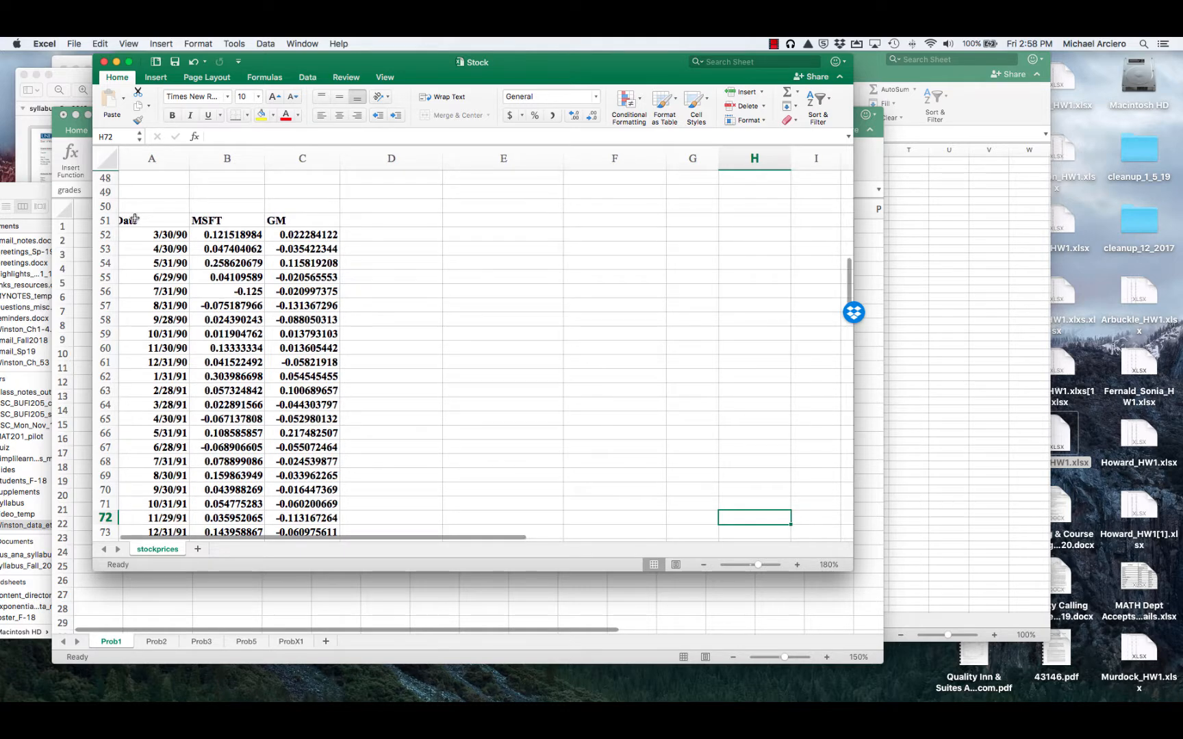
scroll(135, 219, "left", 1)
left_click_drag(134, 219, 295, 222)
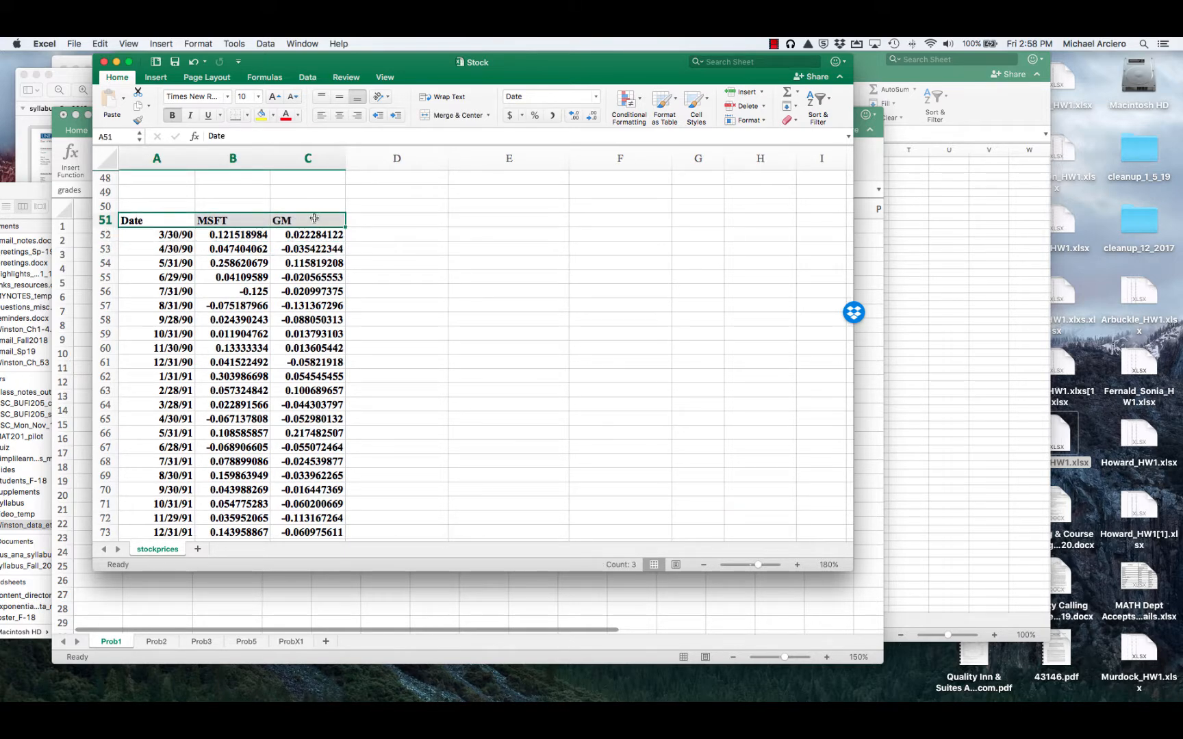
left_click(315, 226)
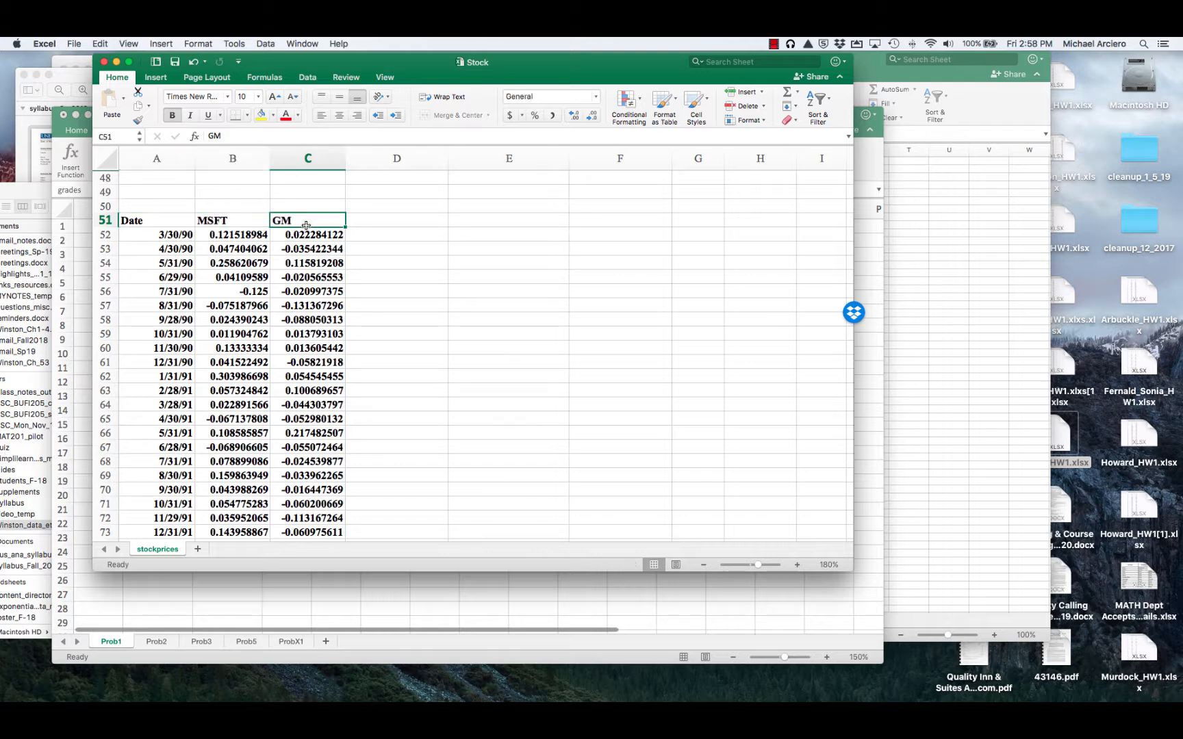
left_click_drag(137, 220, 291, 222)
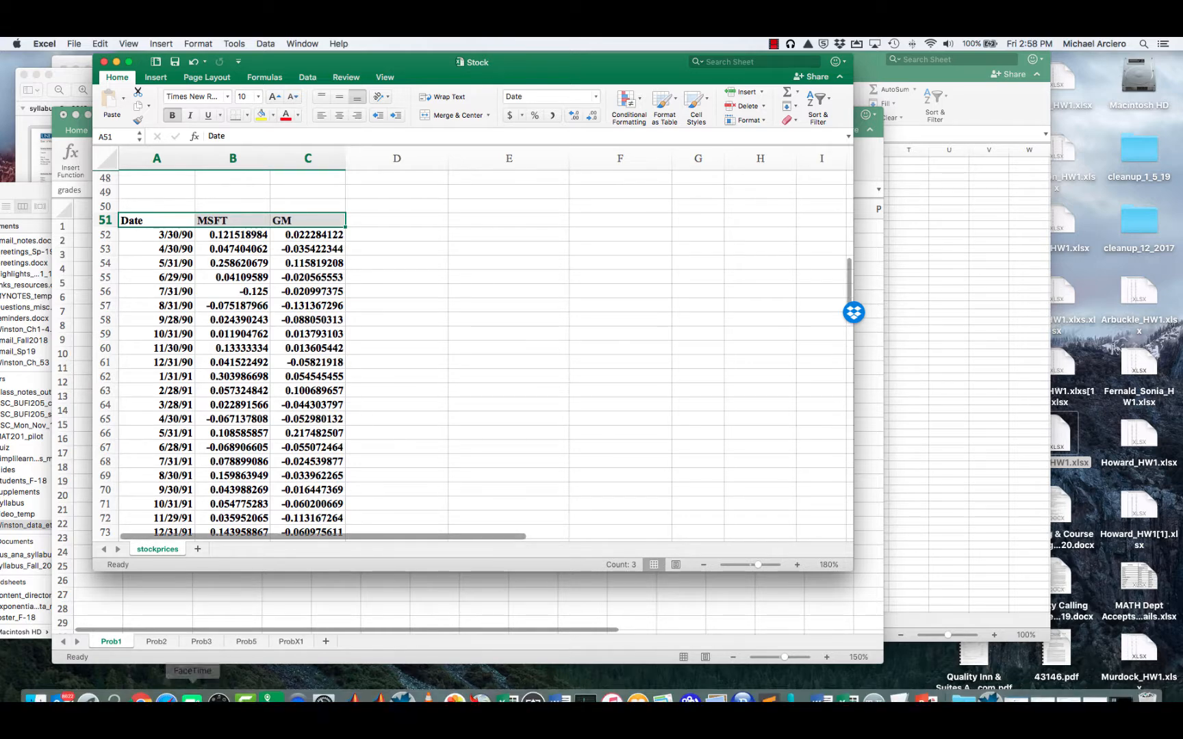
Switch to Finder to check where Stock.xlsx is stored in the class2 folder, and return to the Stock workbook.
mouse_move(75, 697)
left_click(36, 685)
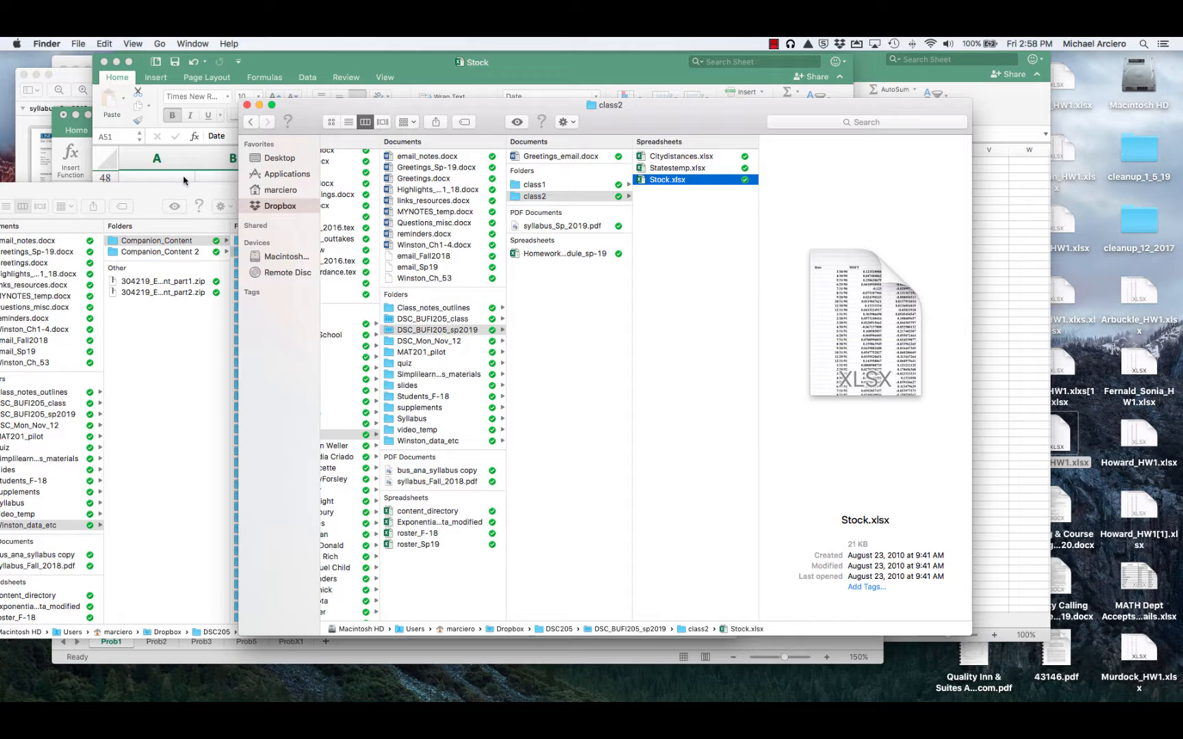
left_click(193, 159)
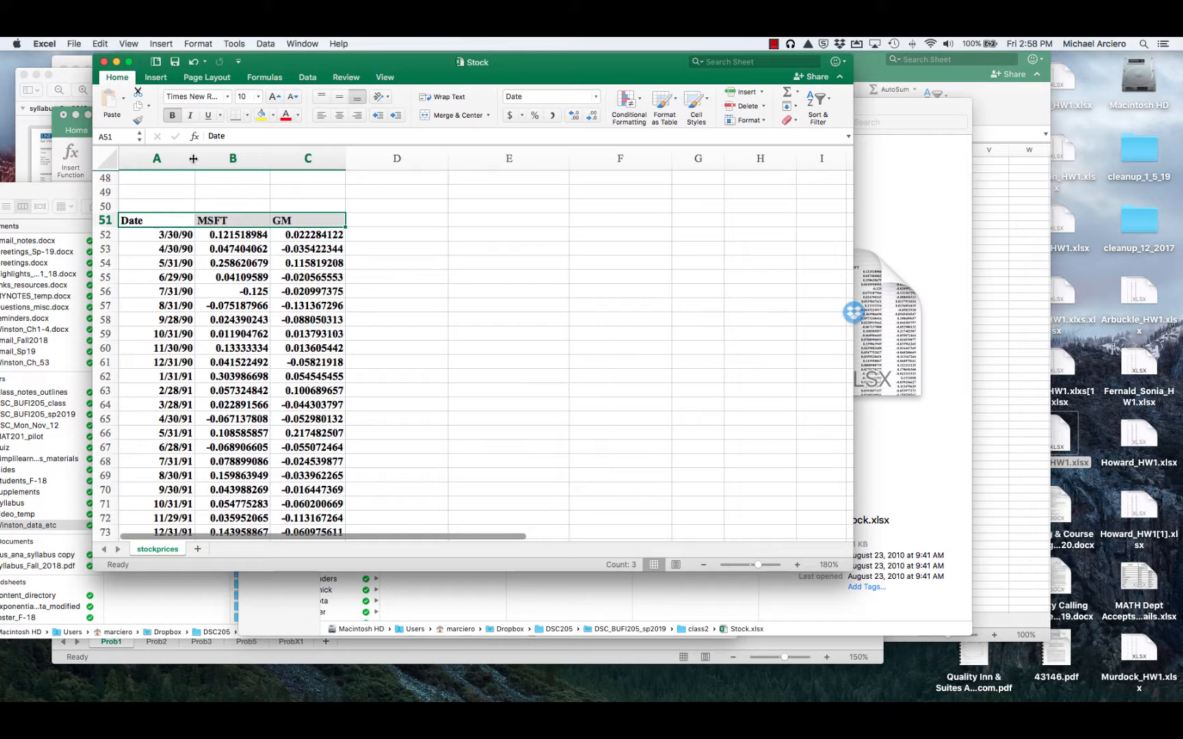
Examine how the dates and the MSFT and GM values line up beneath their headings in row 51.
left_click(462, 365)
left_click_drag(166, 236, 181, 490)
left_click(154, 219)
left_click_drag(233, 235, 236, 363)
left_click(229, 219)
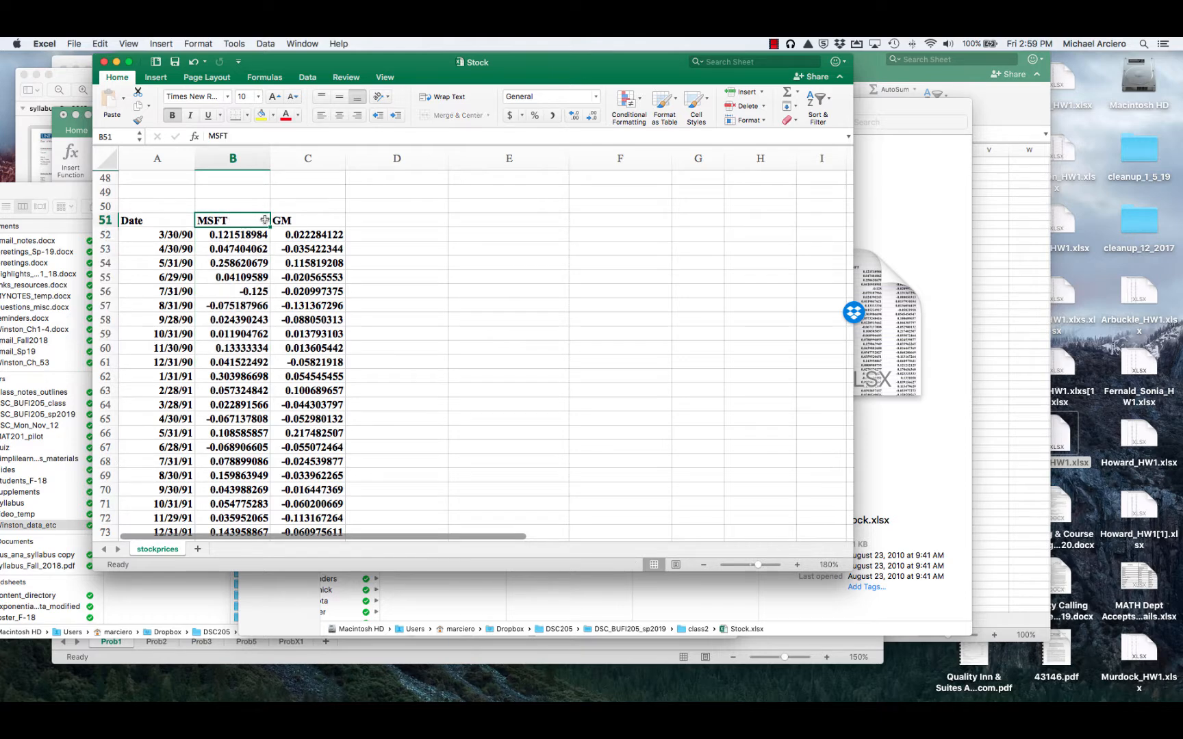
left_click(313, 220)
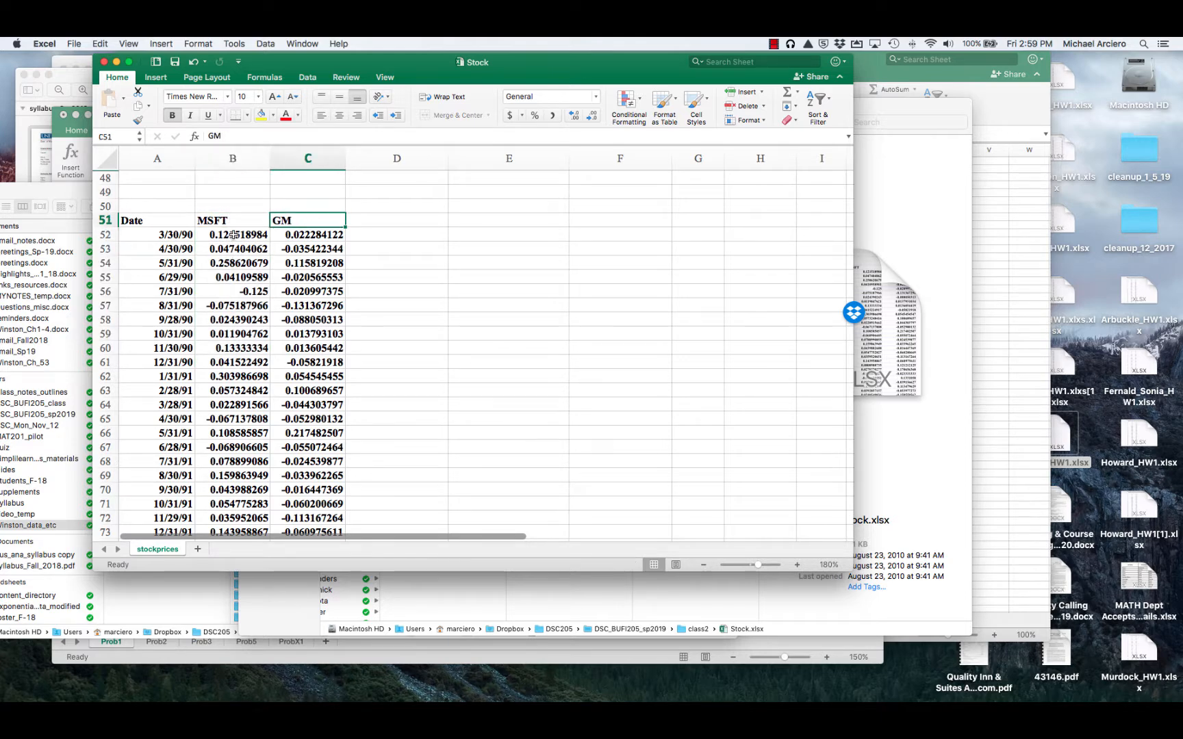
left_click_drag(232, 236, 250, 439)
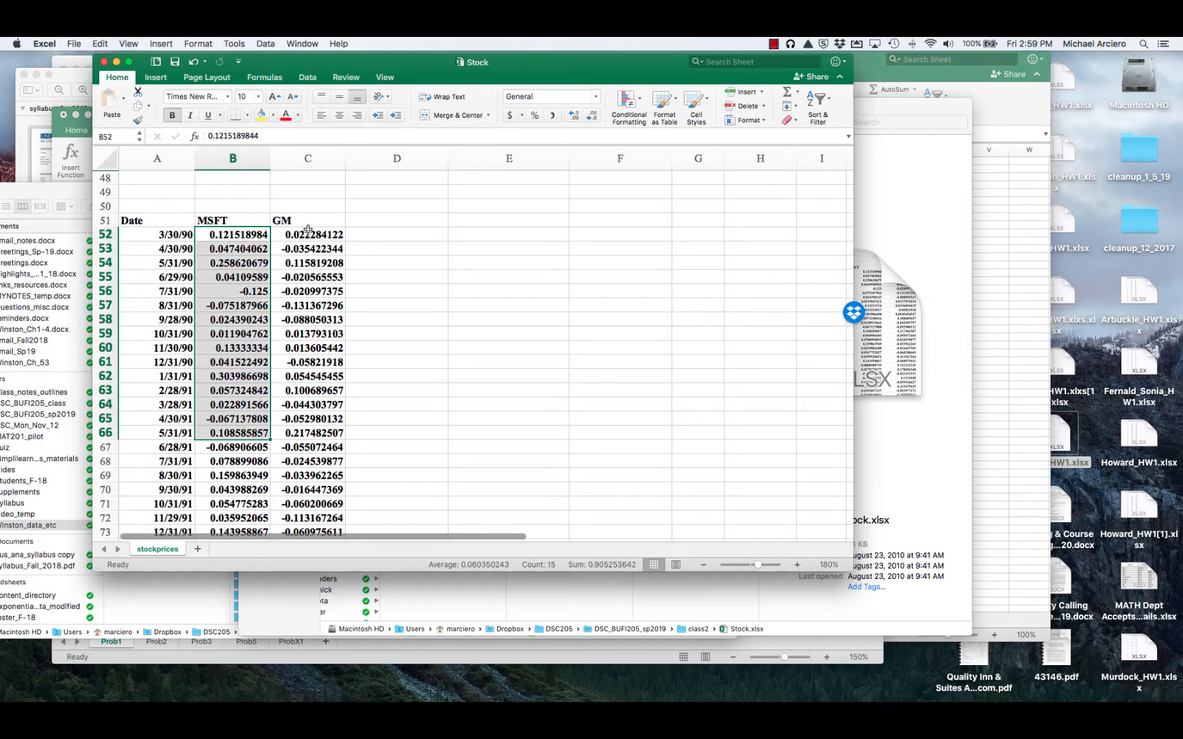
left_click_drag(309, 232, 309, 471)
left_click(554, 363)
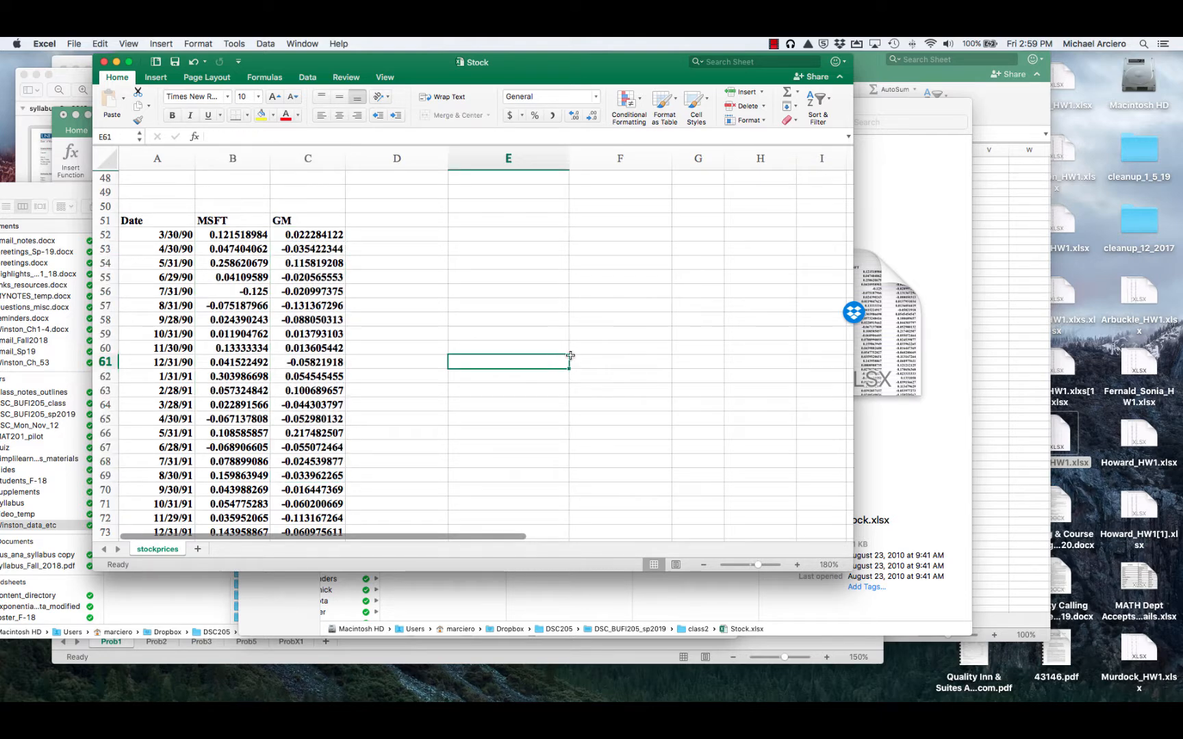
Look through the Date, MSFT and GM data from the headings in row 51 to the last filled row.
left_click(153, 219)
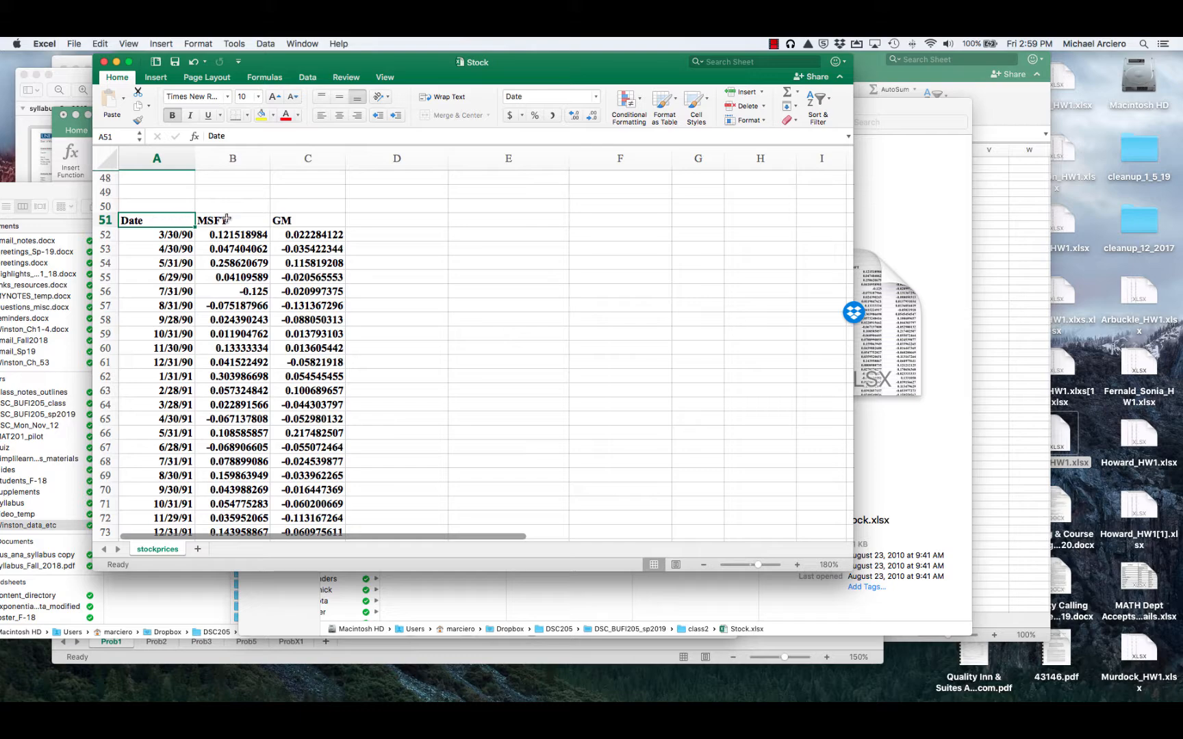
scroll(295, 281, "down", 9)
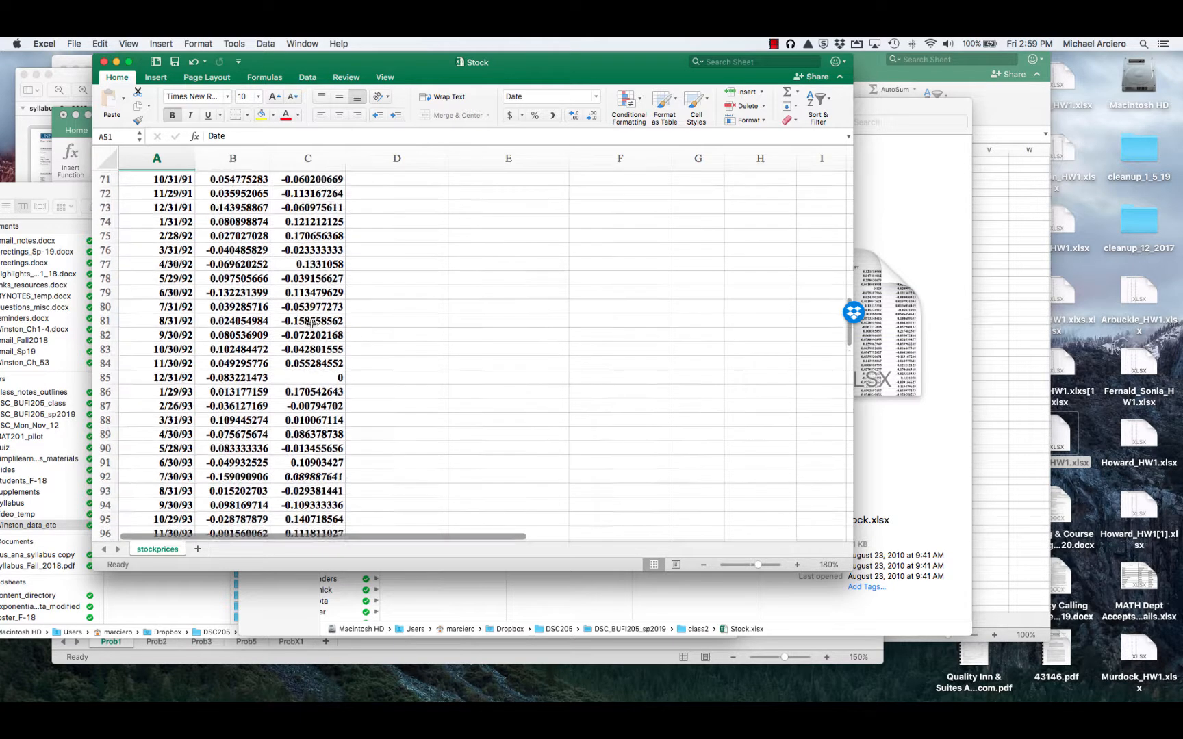
scroll(281, 369, "down", 20)
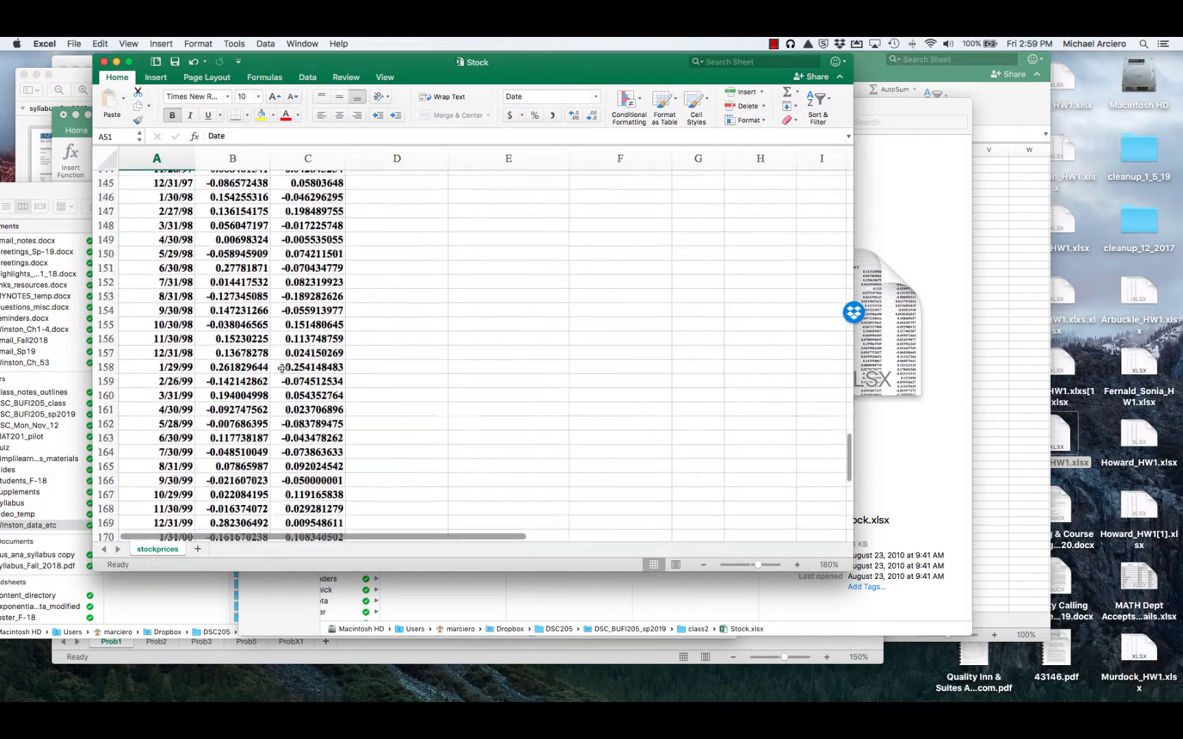
scroll(284, 367, "up", 15)
scroll(284, 368, "up", 4)
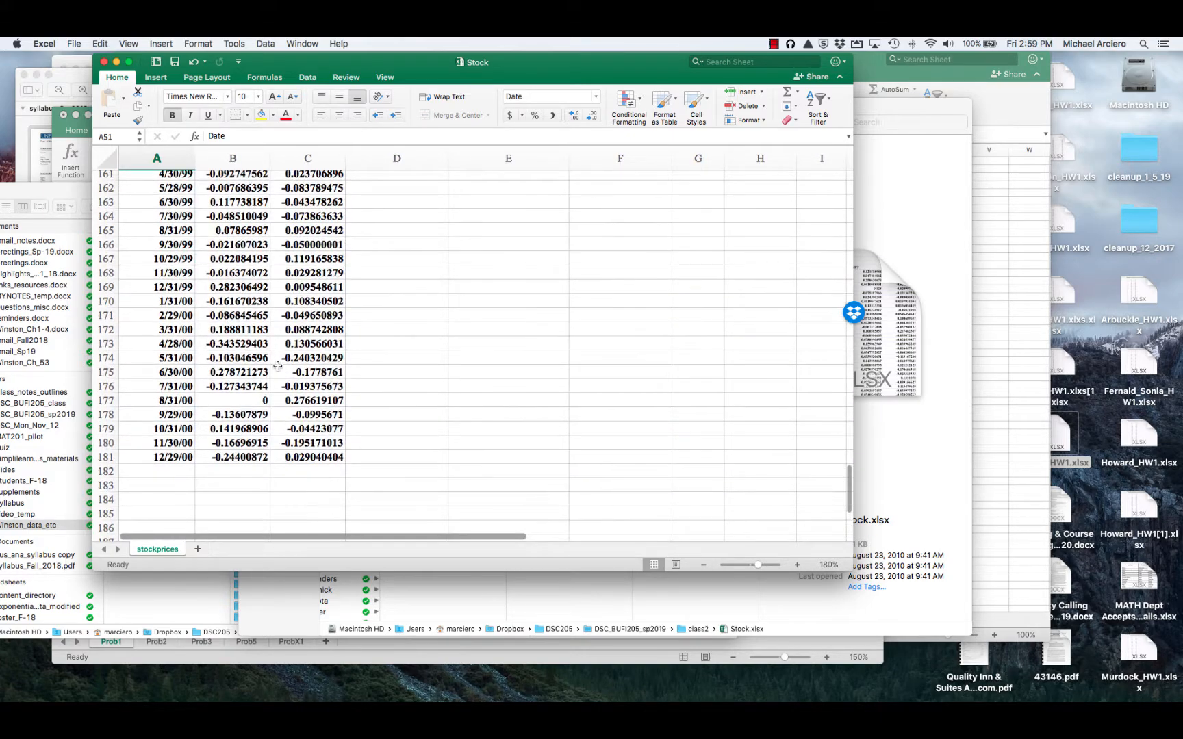
scroll(271, 364, "up", 1)
scroll(270, 364, "up", 20)
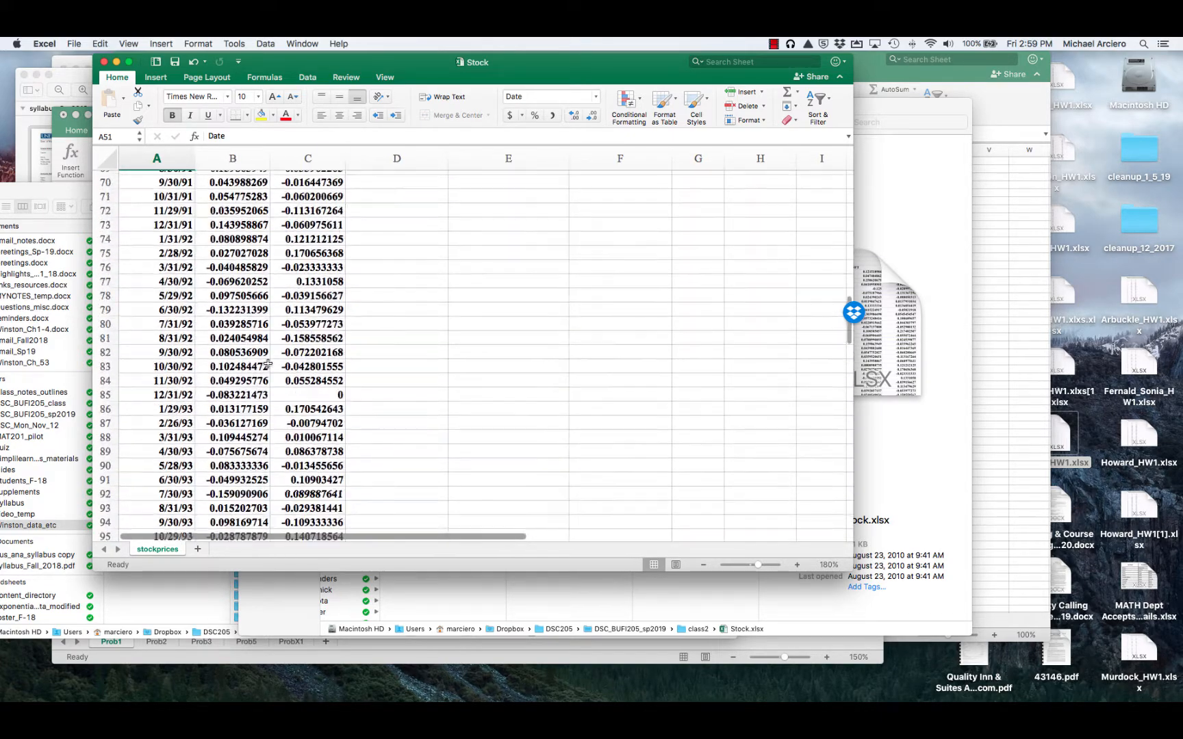
left_click_drag(158, 221, 306, 564)
left_click_drag(307, 565, 303, 462)
scroll(298, 374, "up", 6)
left_click(383, 296)
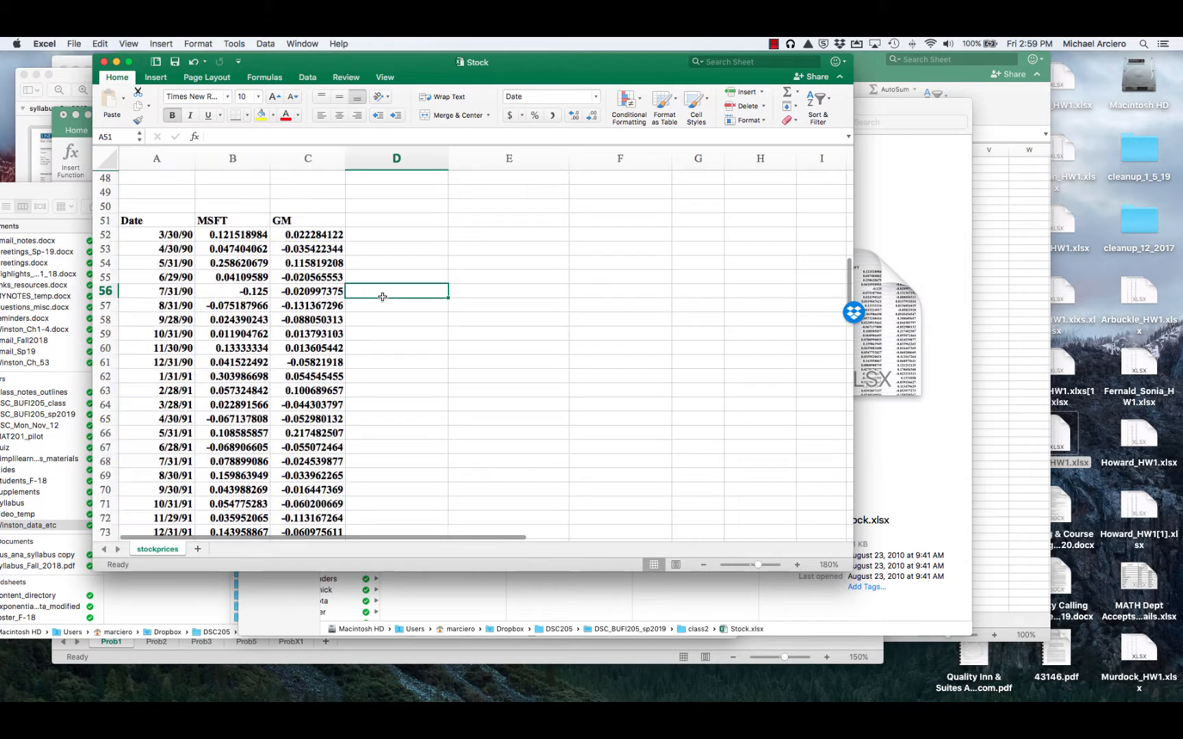
Create range names for the stock data in A51:C181 from the headings in its top row.
left_click(141, 220)
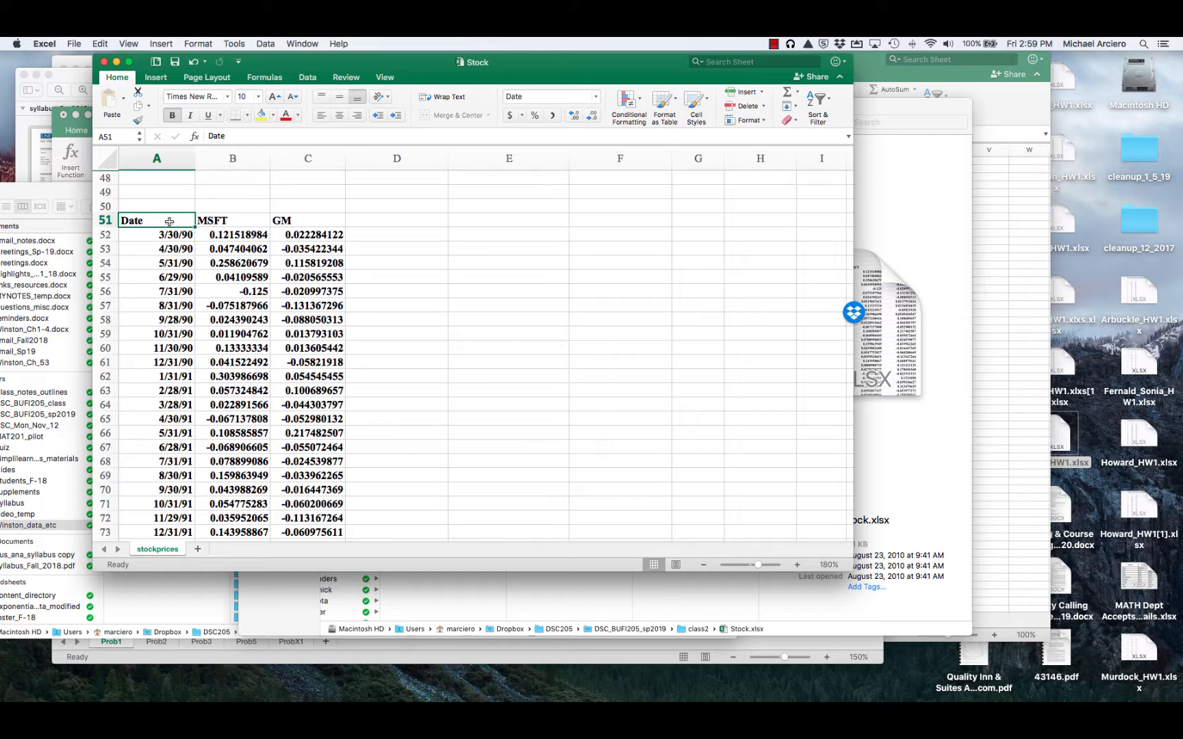
key("shift+Right")
key("shift+Right")
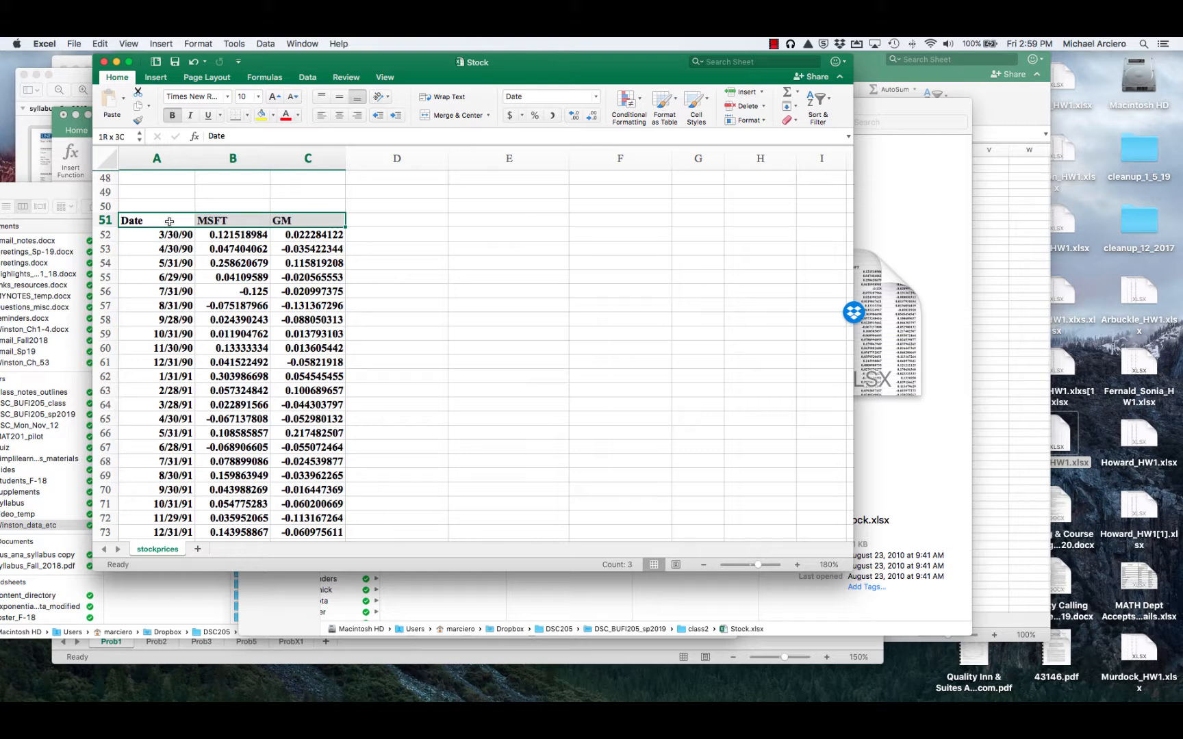
key("super+shift+Down")
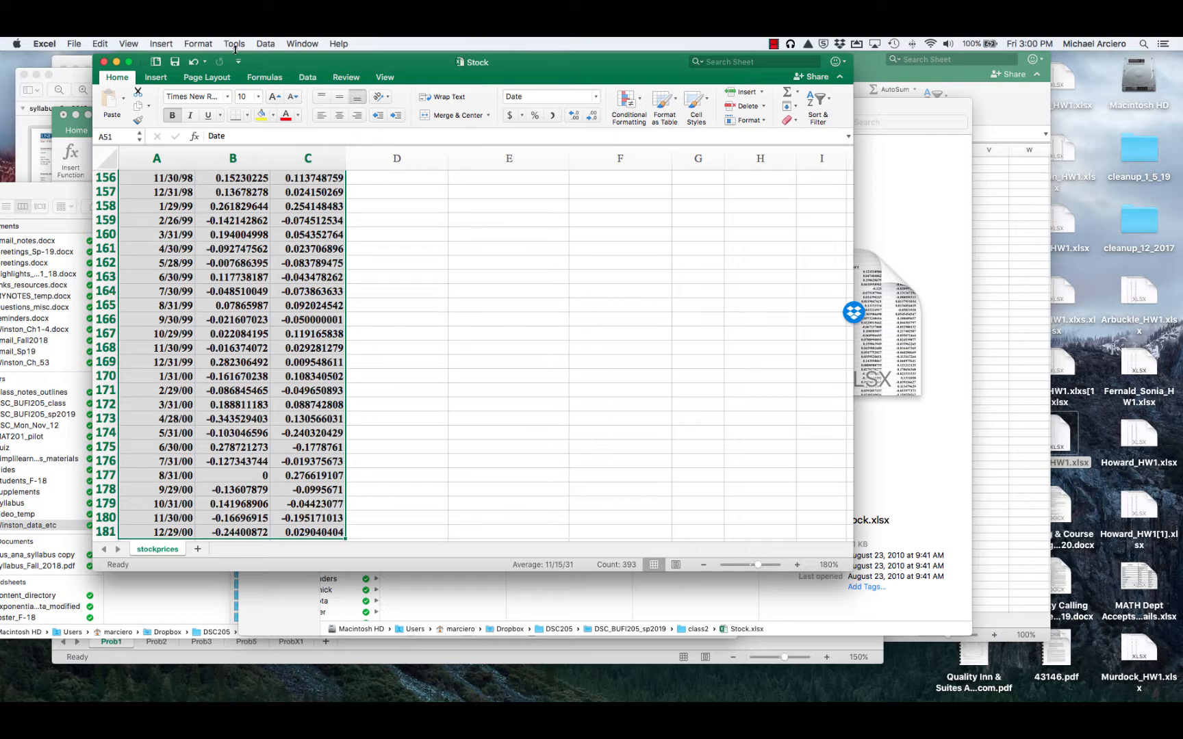
left_click(267, 78)
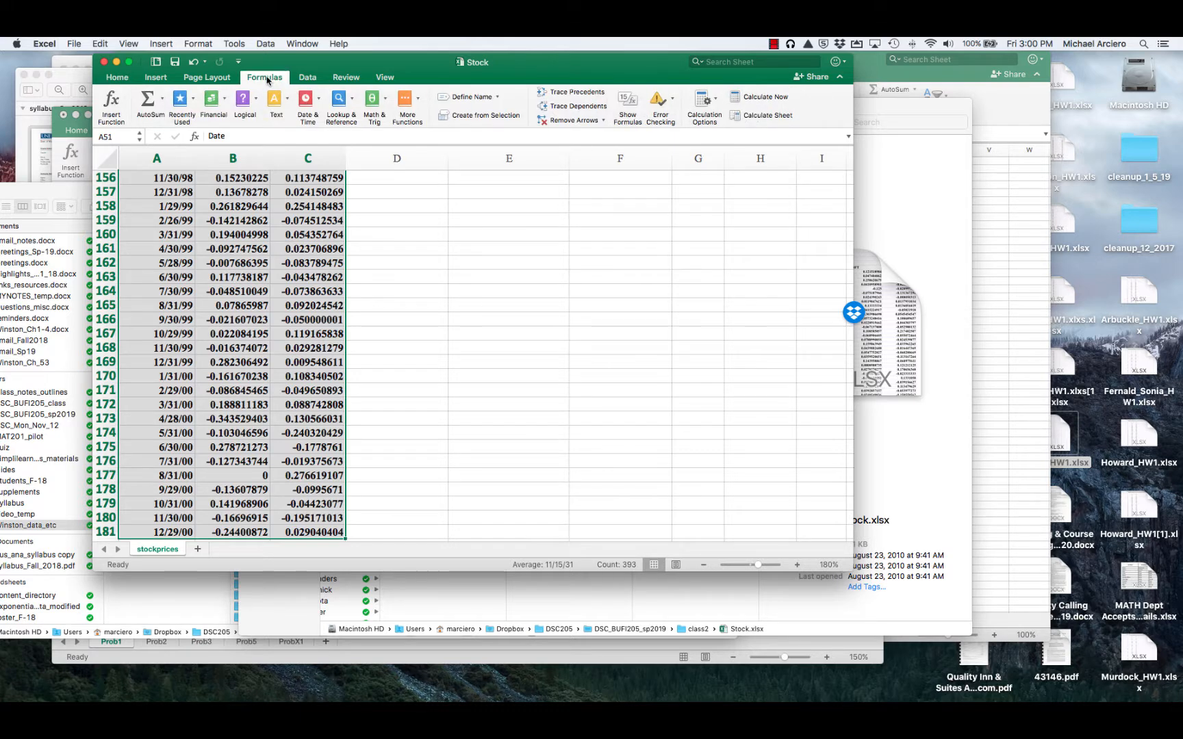
left_click(497, 98)
left_click(498, 98)
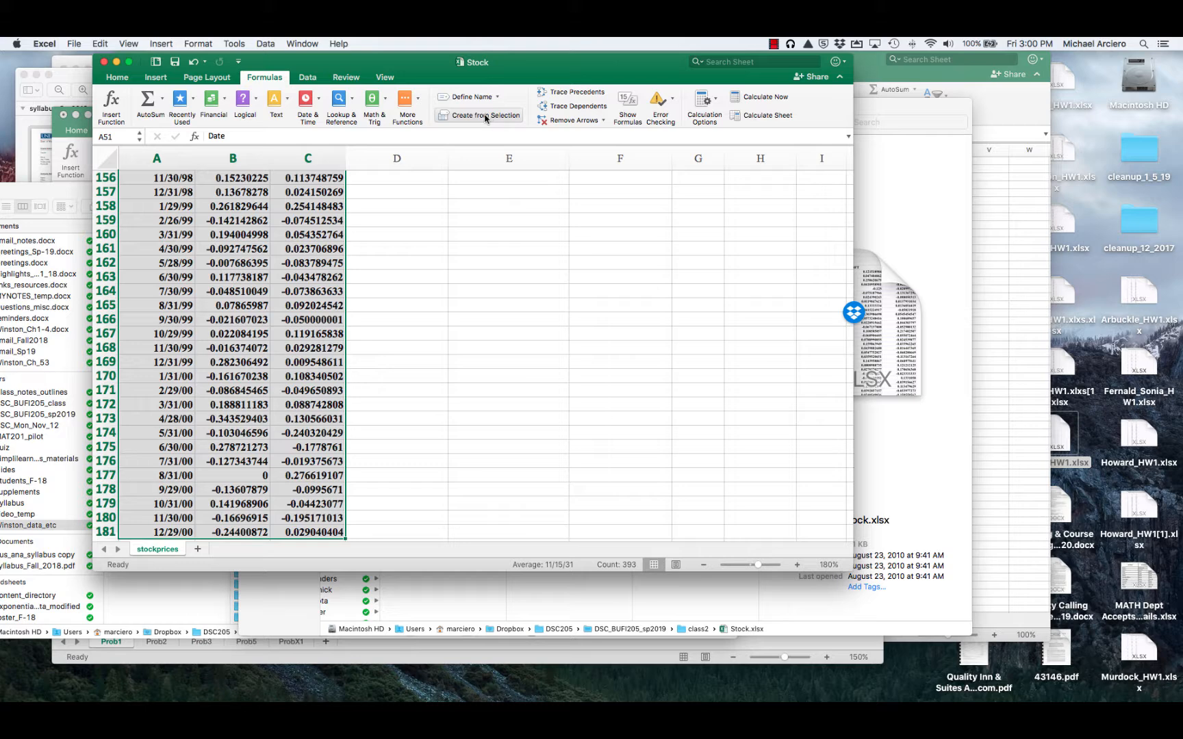
left_click(485, 117)
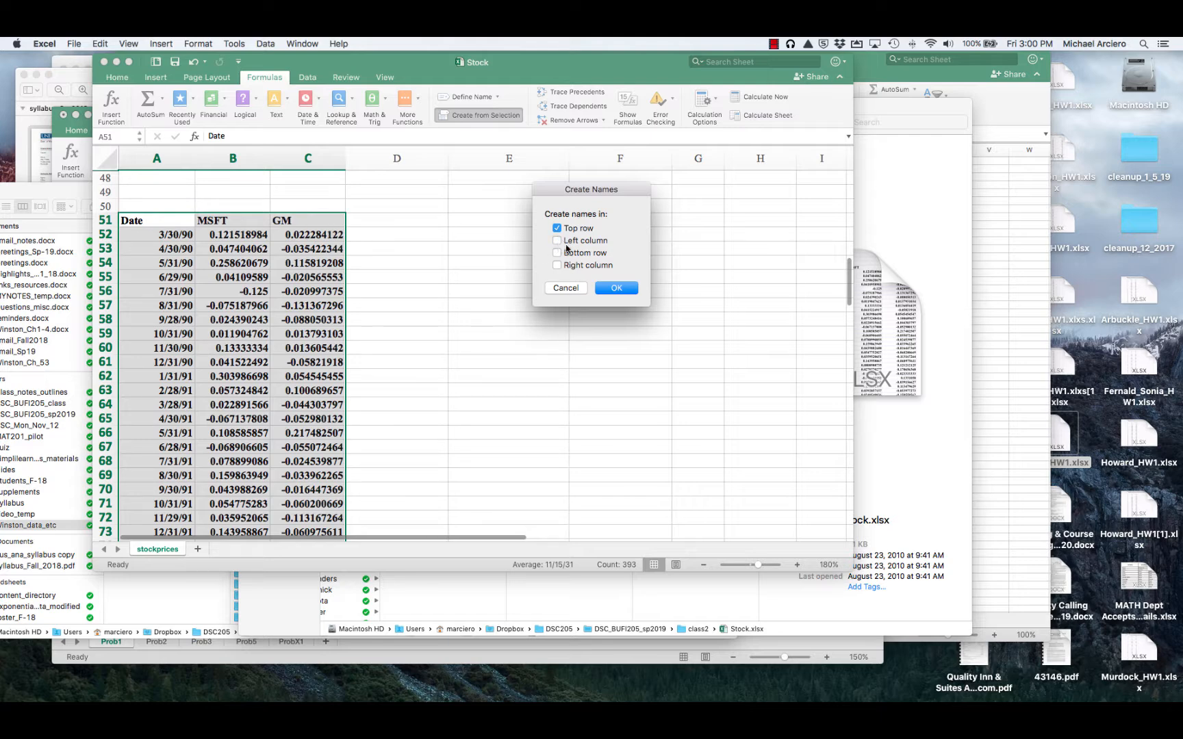
left_click(616, 288)
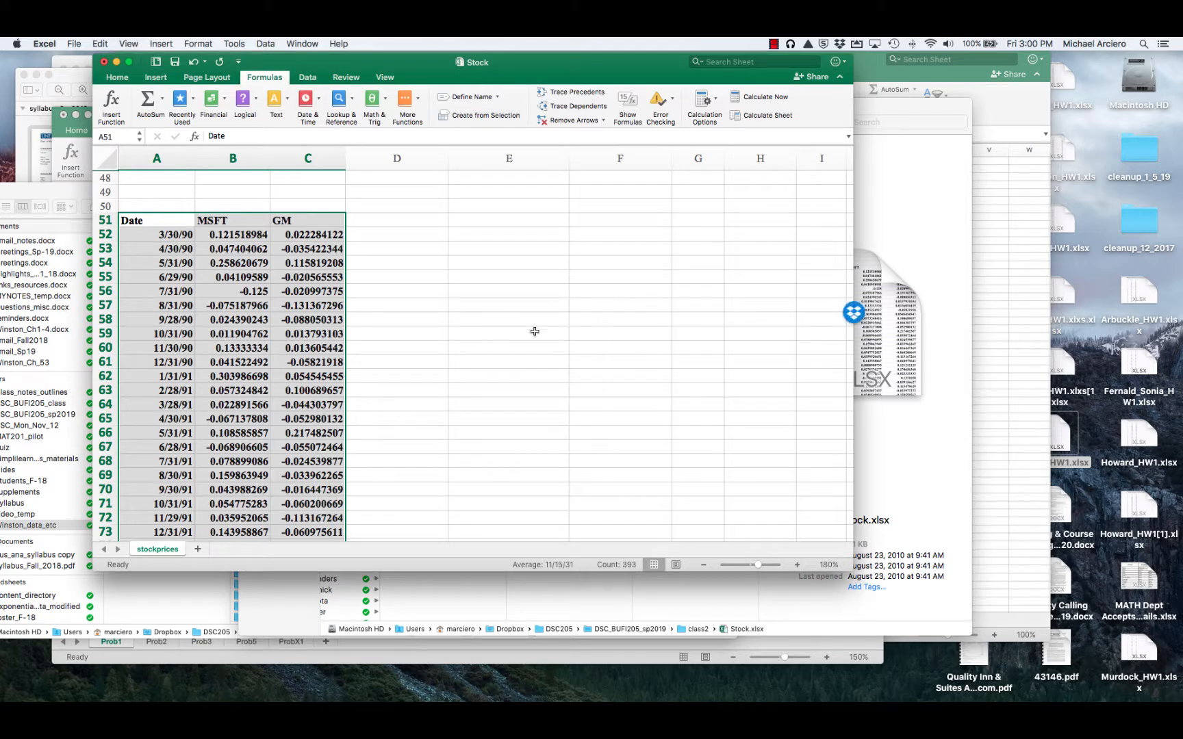
Go to the named ranges Date and MSFT in turn to check which cells each name covers.
left_click(526, 361)
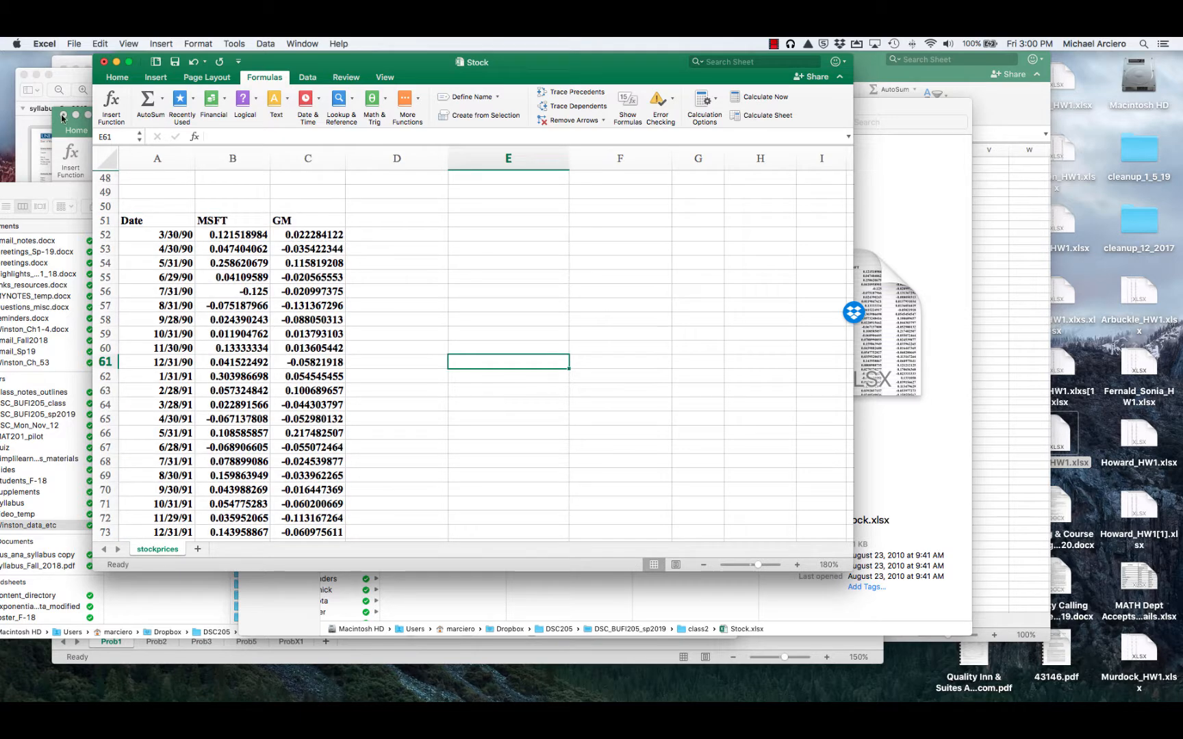
left_click(137, 137)
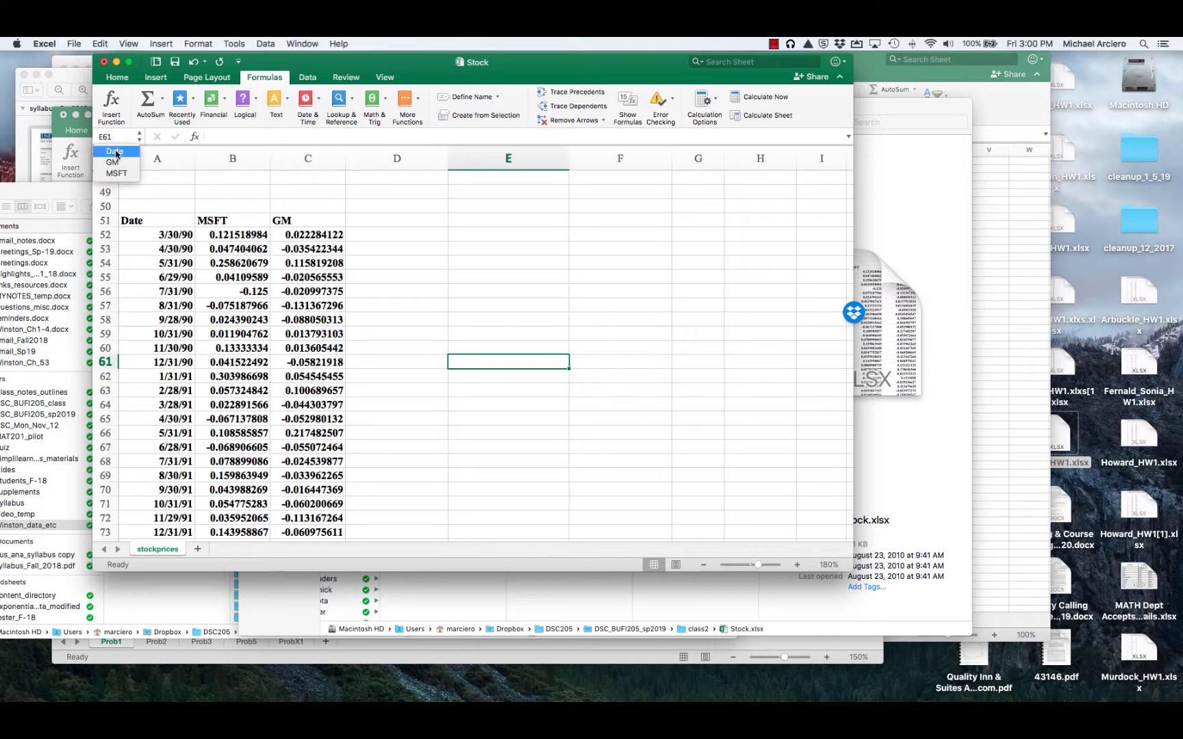
left_click(115, 152)
scroll(604, 349, "up", 2)
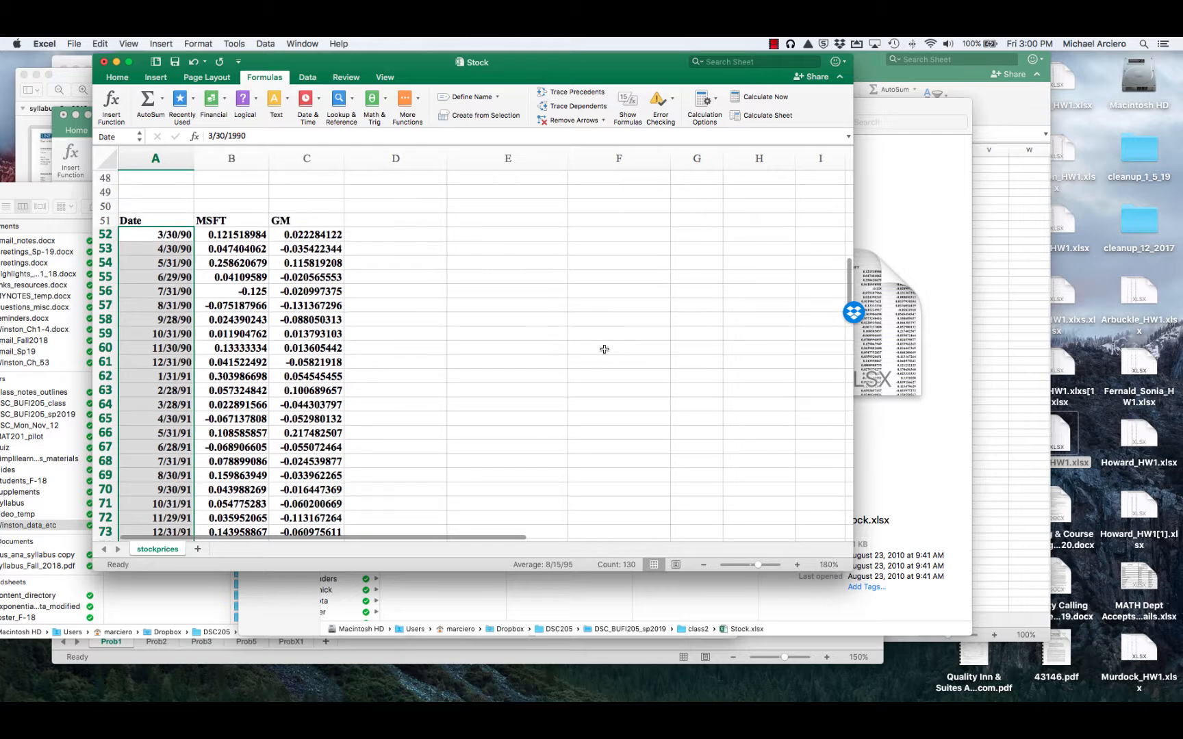
left_click(140, 138)
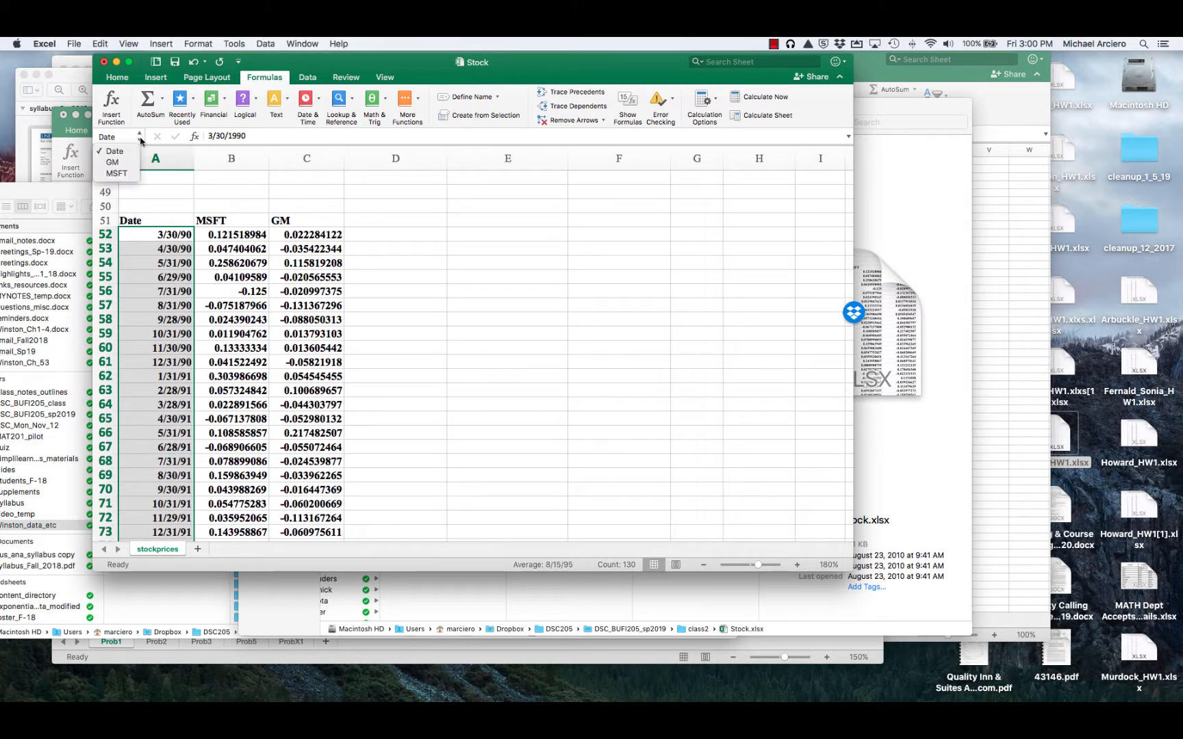
left_click(116, 173)
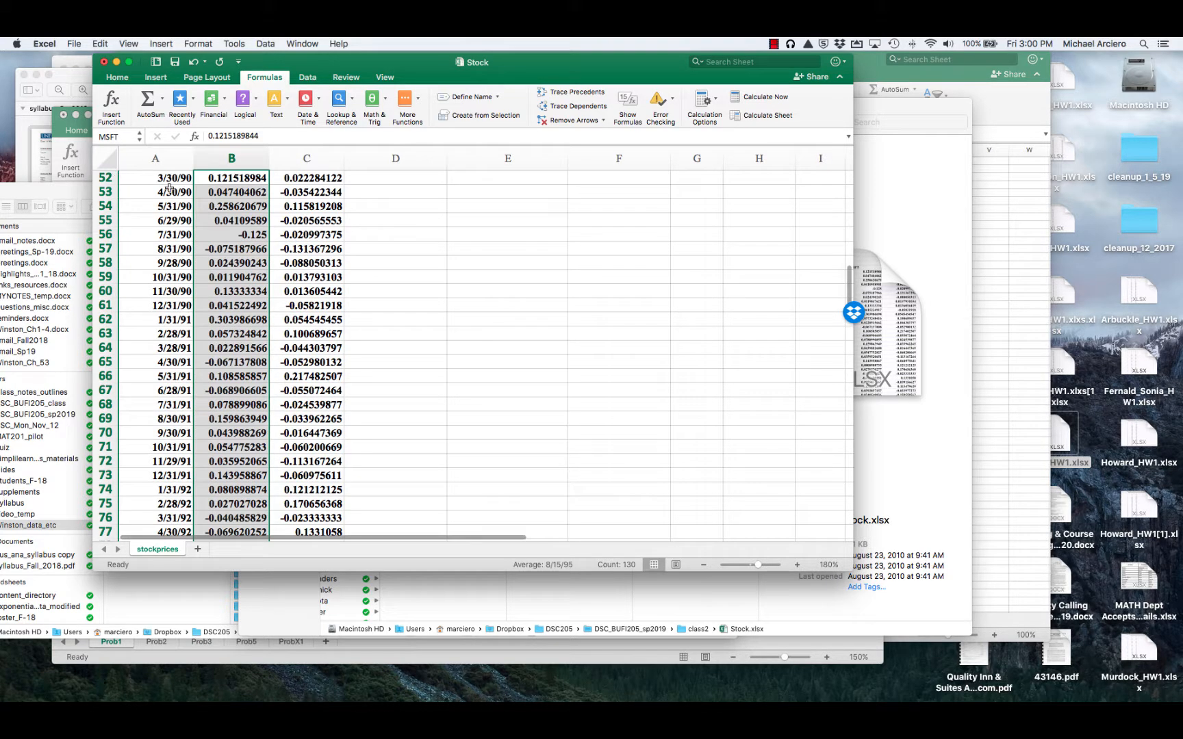
scroll(169, 189, "up", 2)
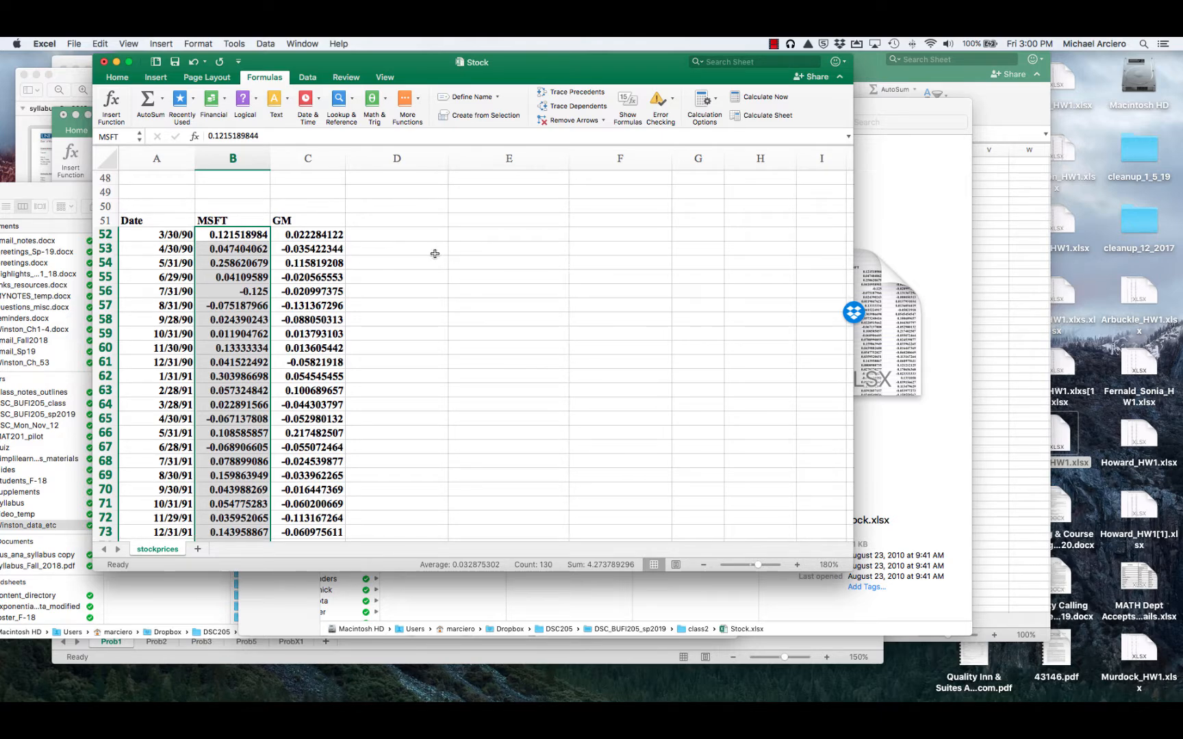
In cell E53, calculate the average of the named range MSFT with the formula =average(MSFT).
left_click(496, 251)
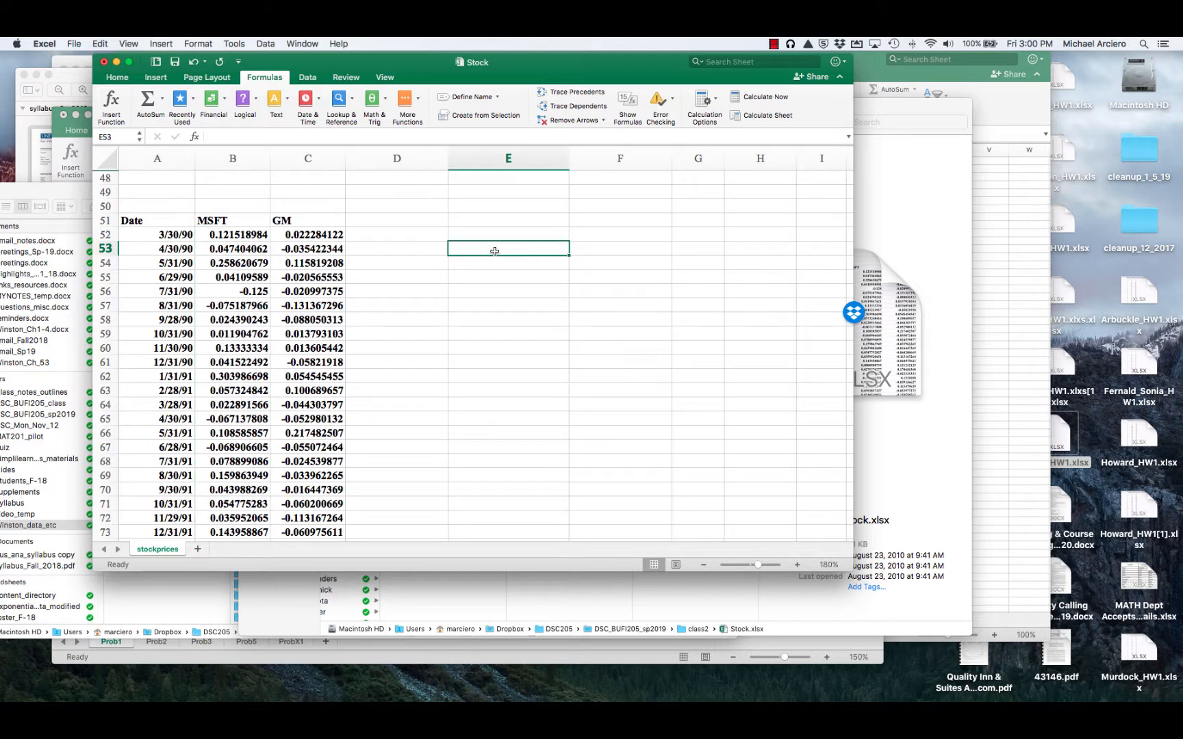
type("=s")
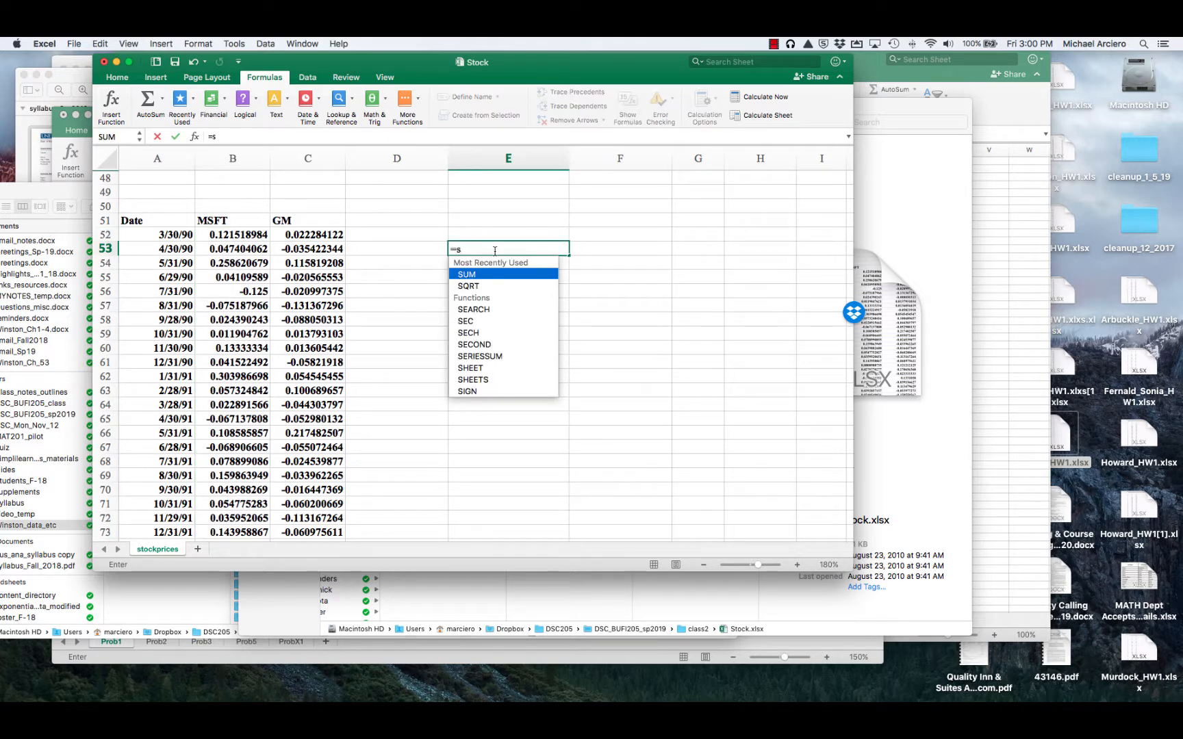
type("um(")
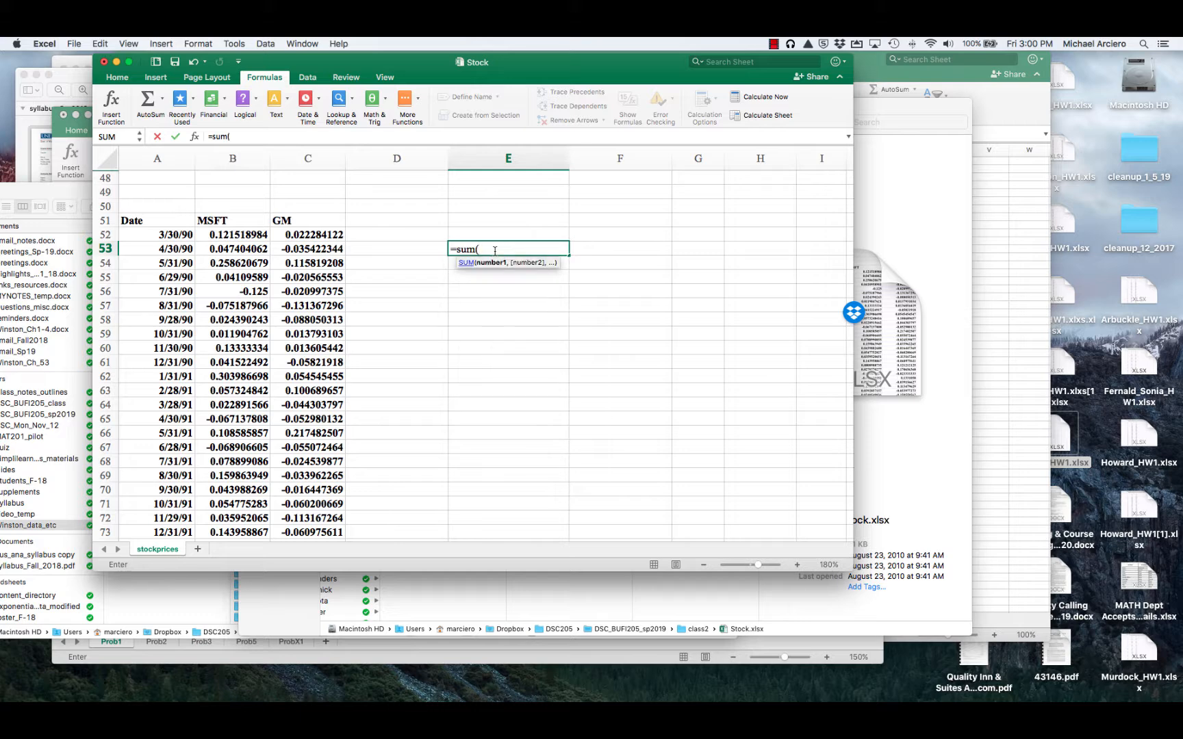
key("BackSpace")
key("BackSpace")
key("BackSpace")
key("BackSpace")
type("a")
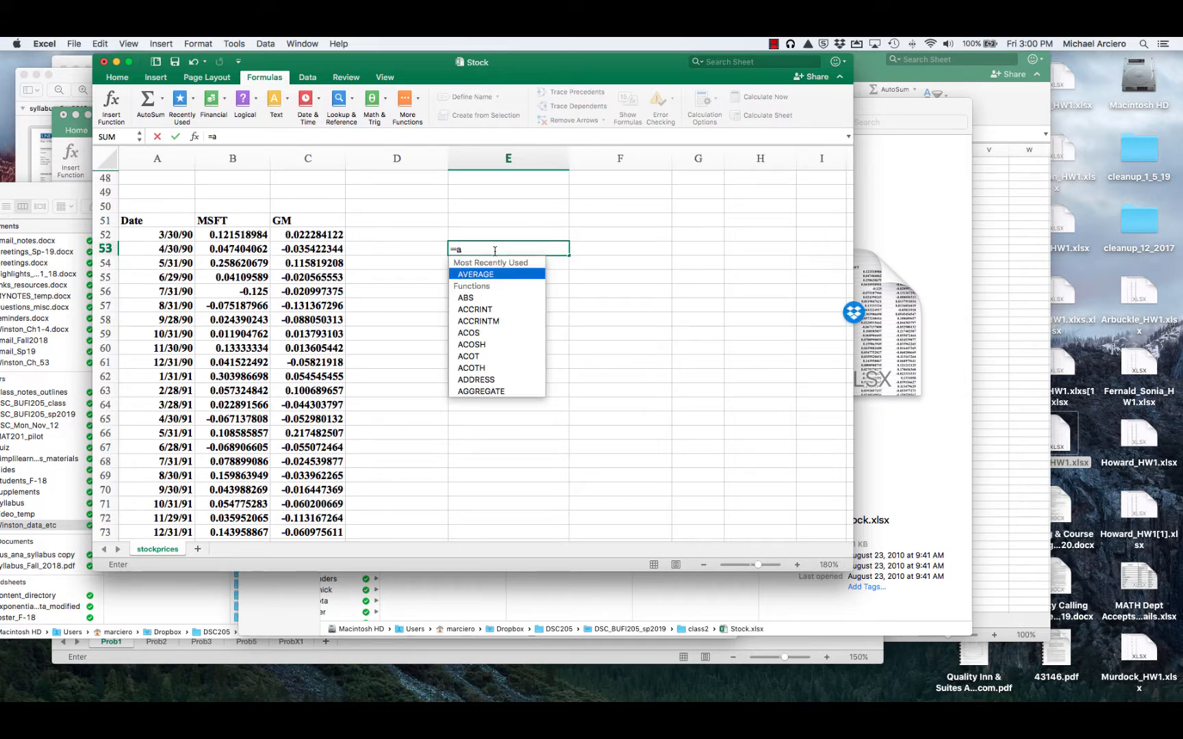
type("verage")
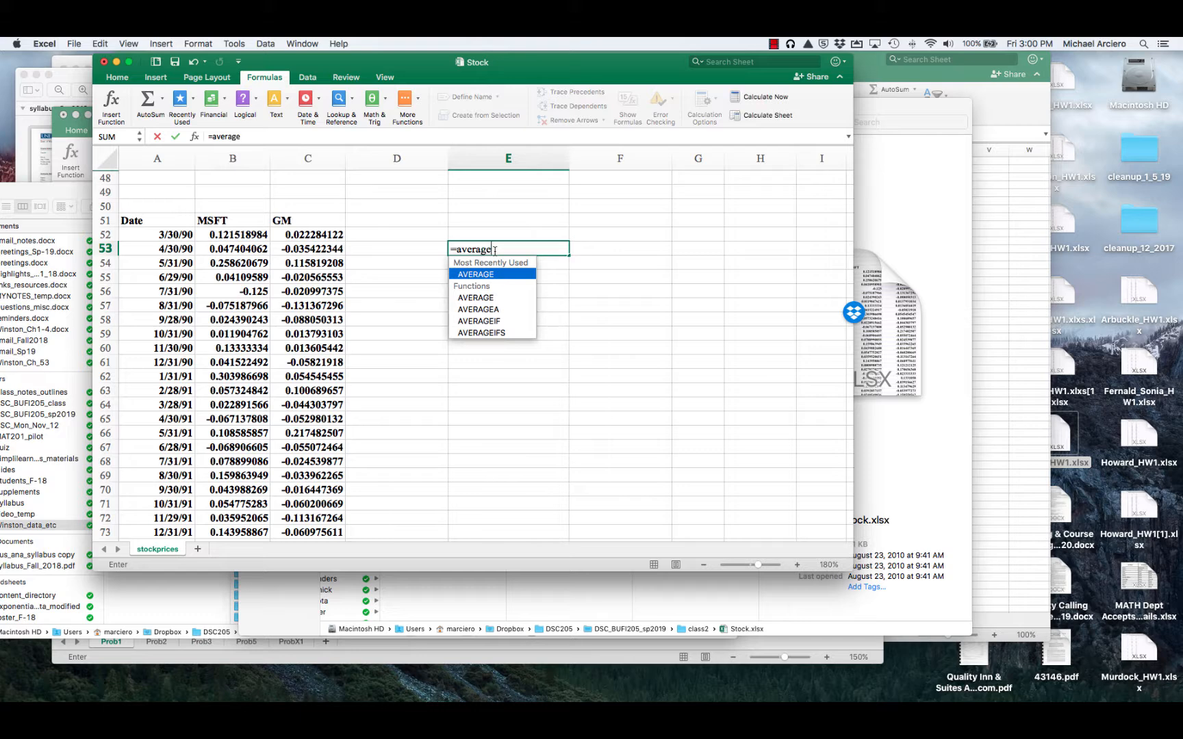
type("(")
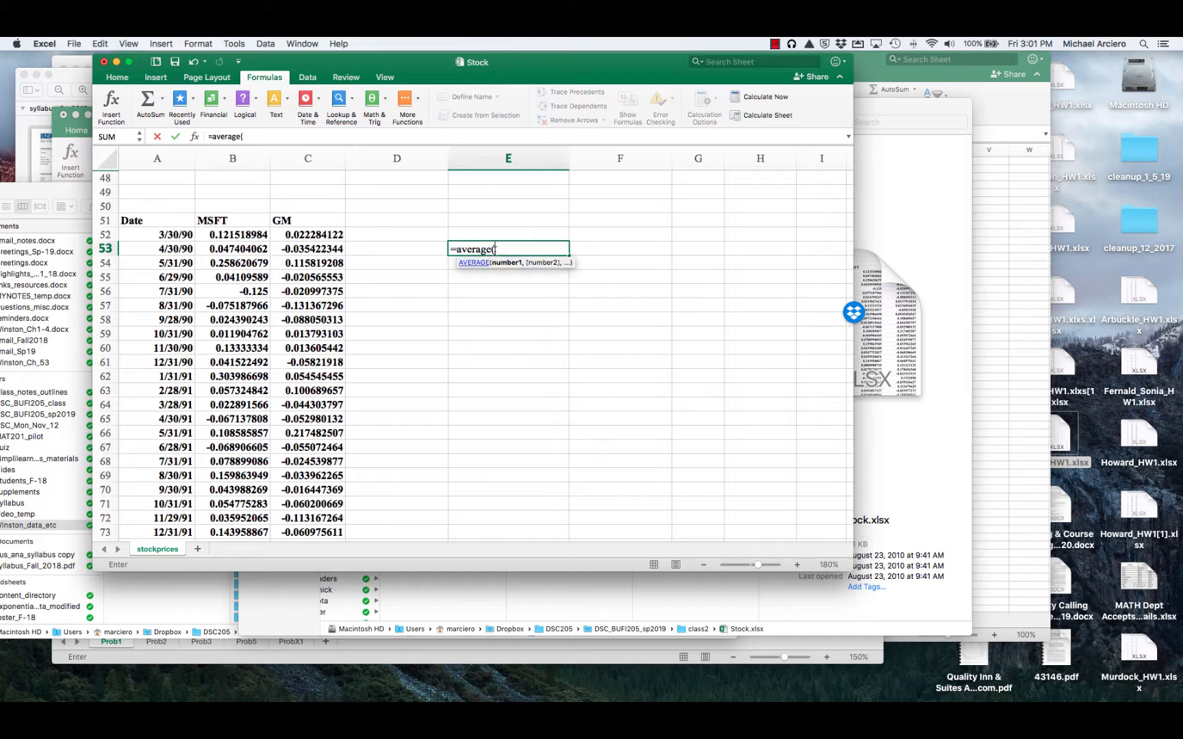
type("msft")
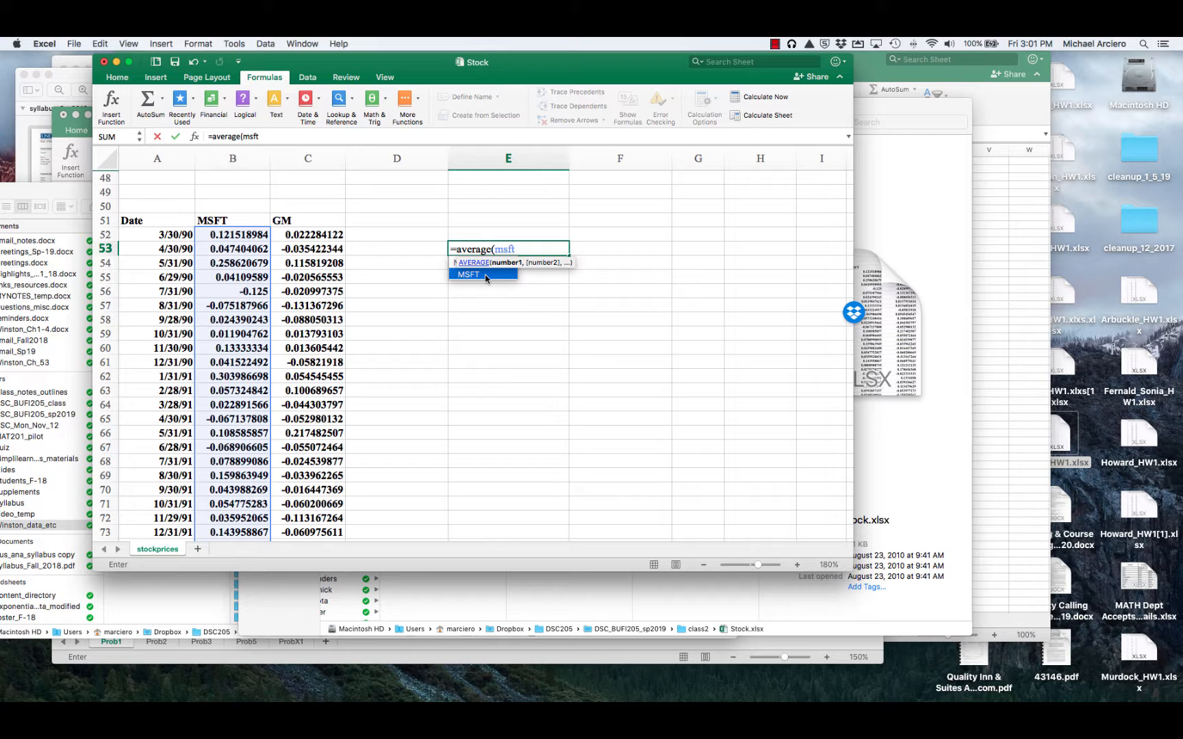
double_click(486, 275)
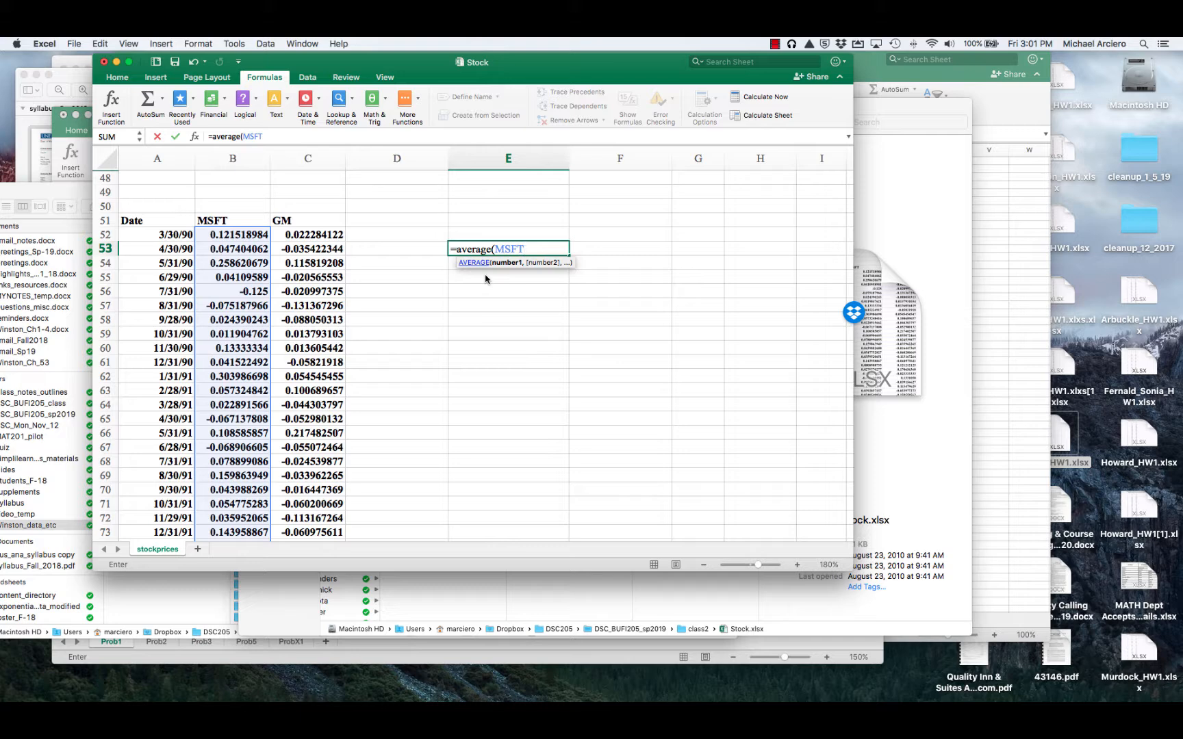
type(")")
key("Return")
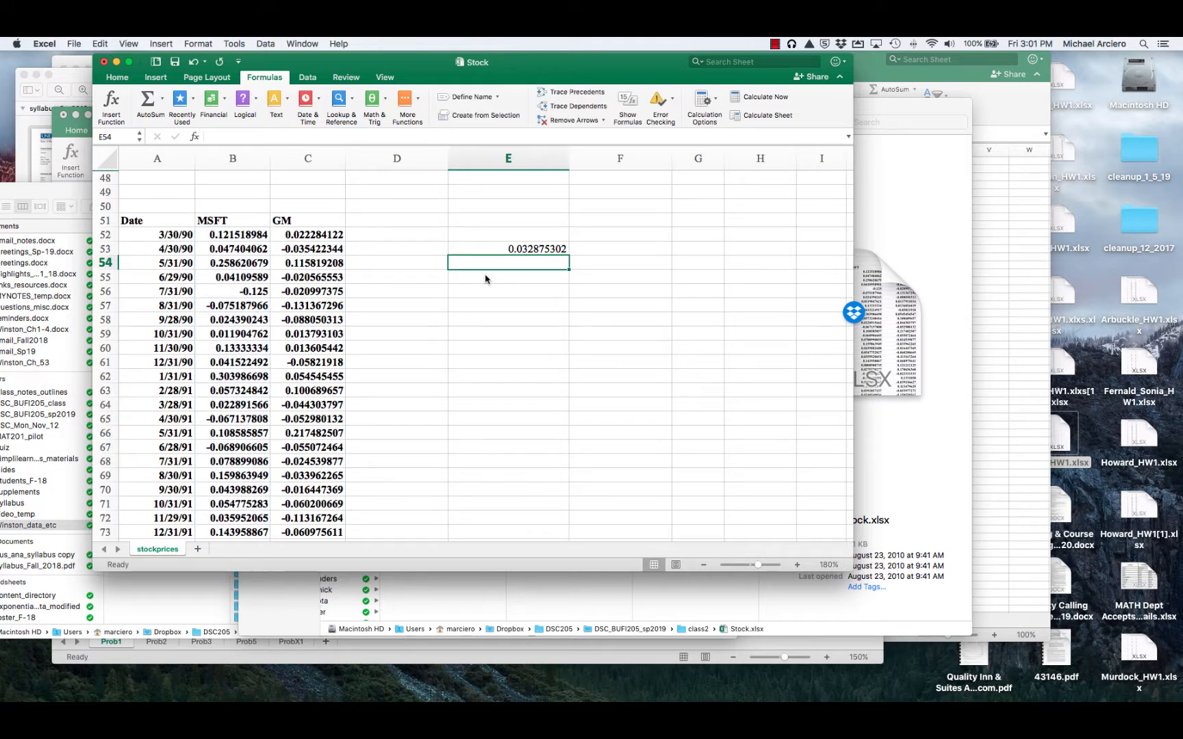
left_click(571, 309)
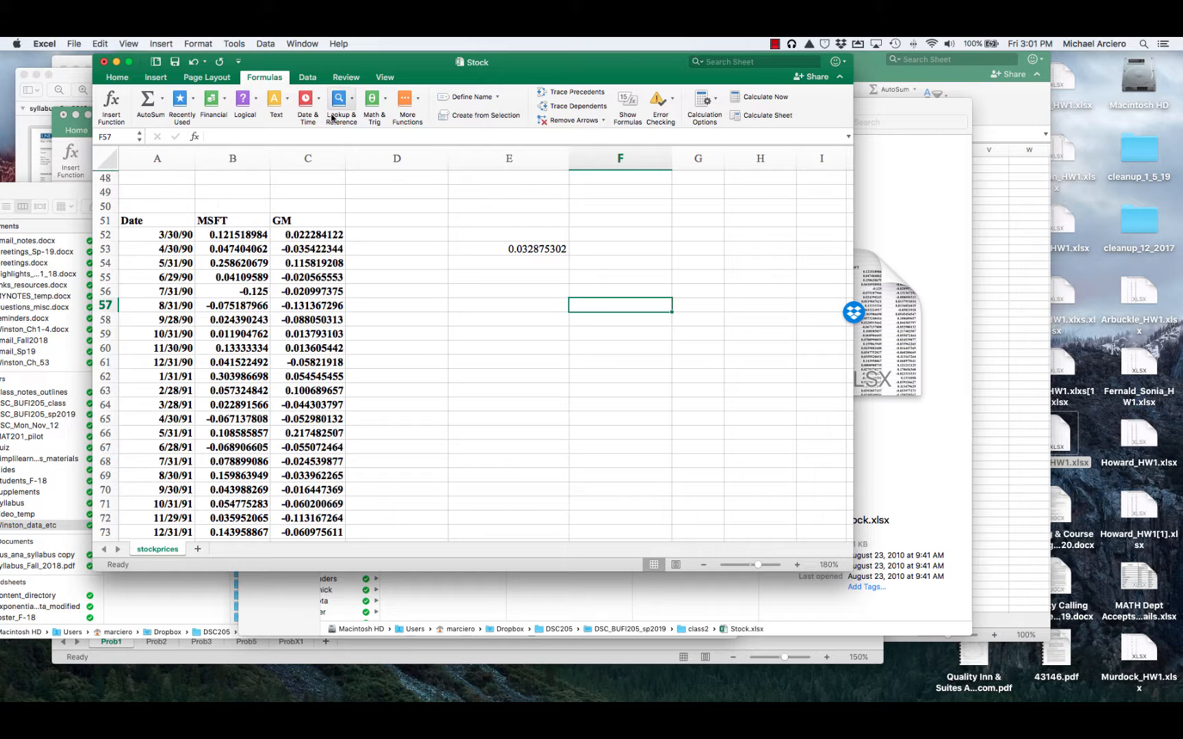
left_click(117, 80)
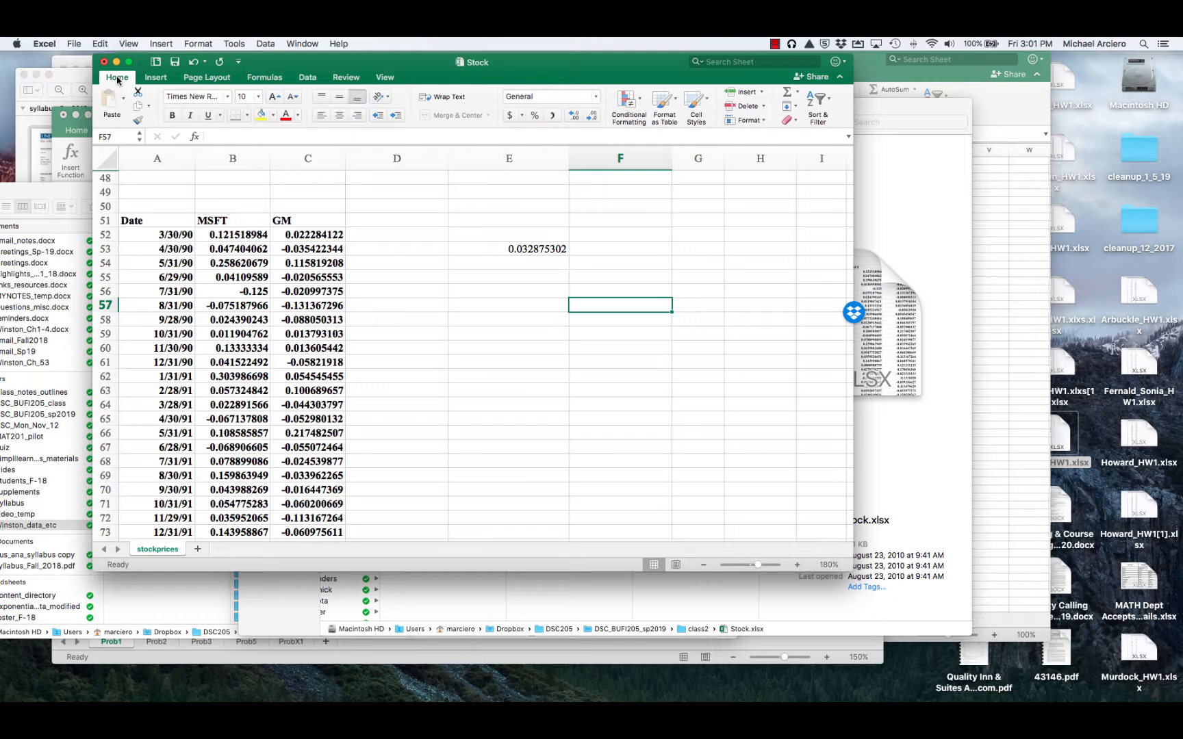
left_click(265, 81)
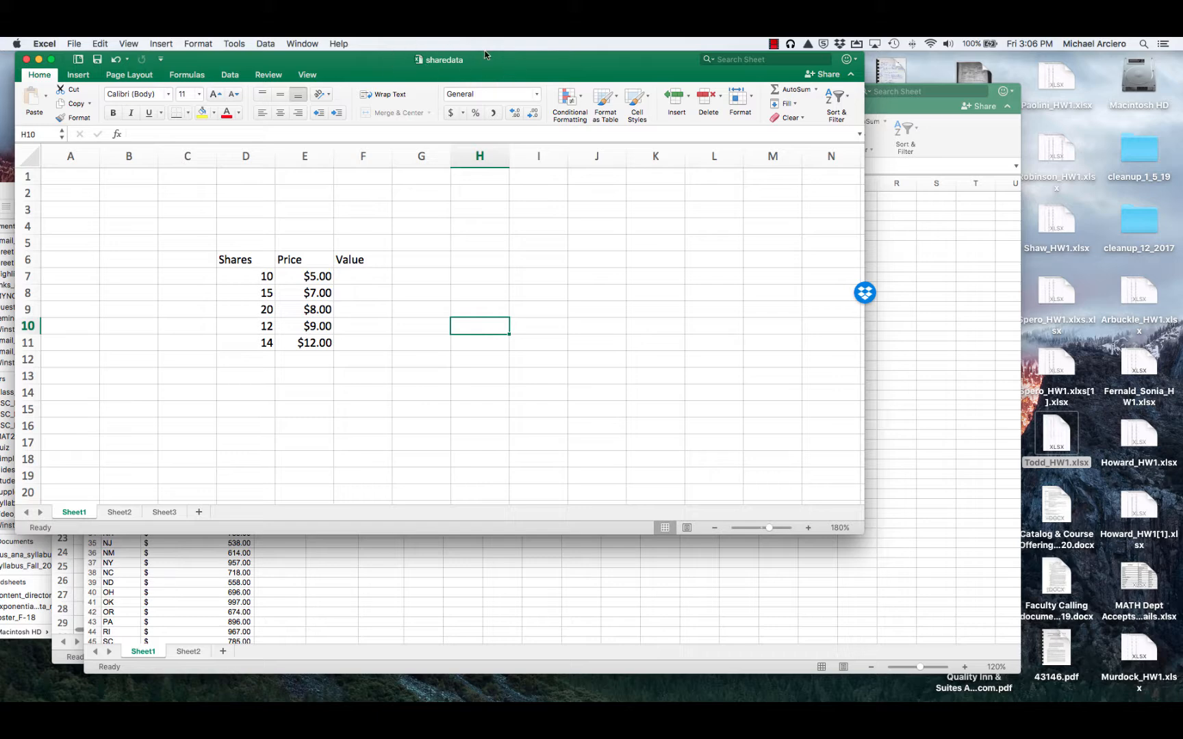
In the sharedata workbook, create range names for D6:E11 from its top row and select cell F7 under Value.
left_click_drag(243, 263, 326, 346)
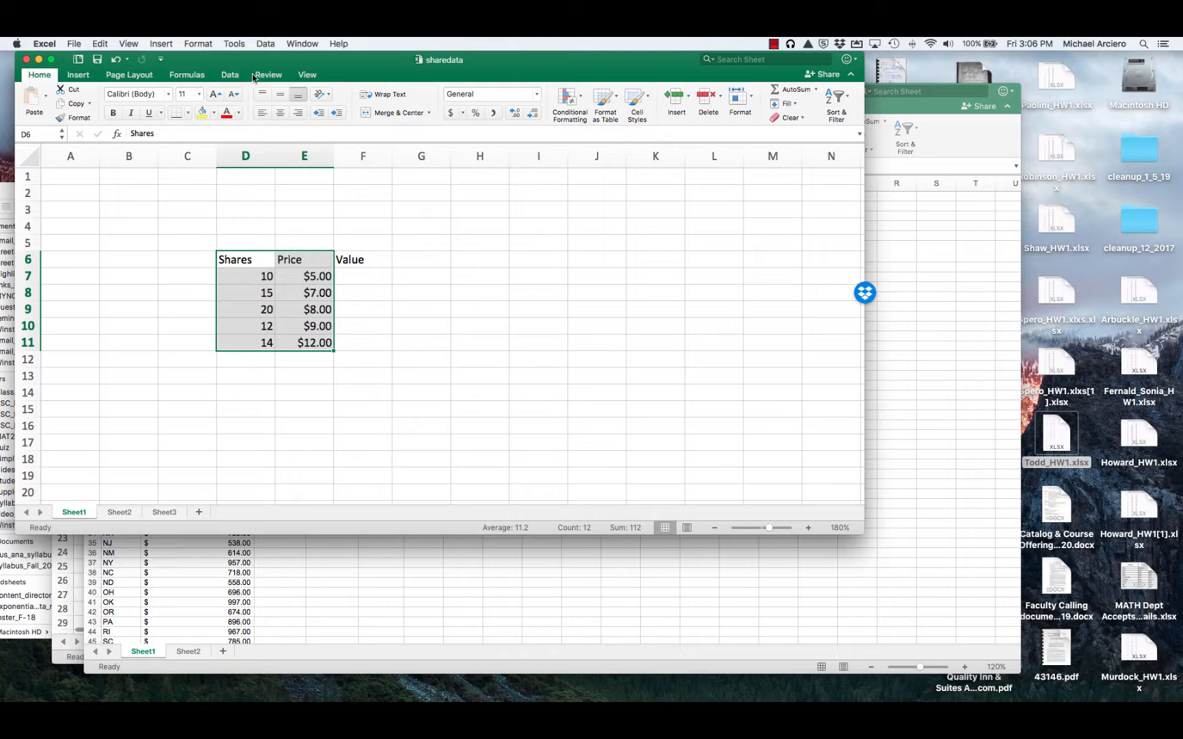
left_click(203, 77)
left_click(419, 114)
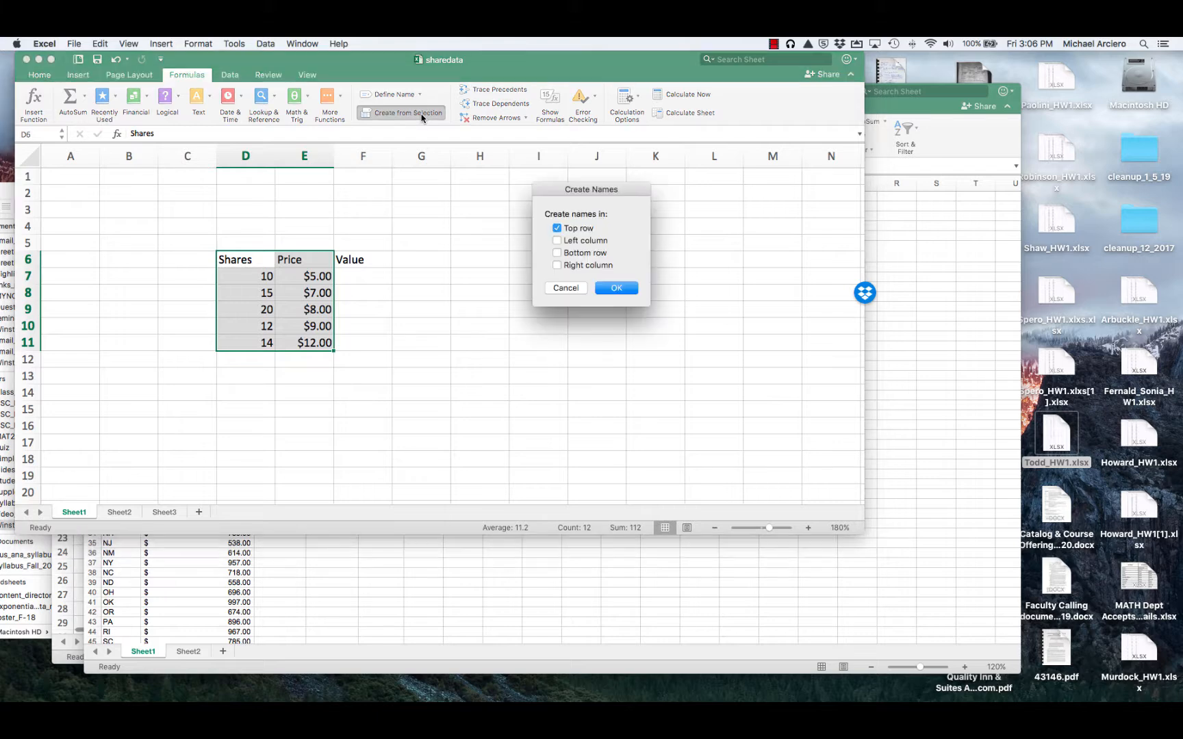
left_click(615, 289)
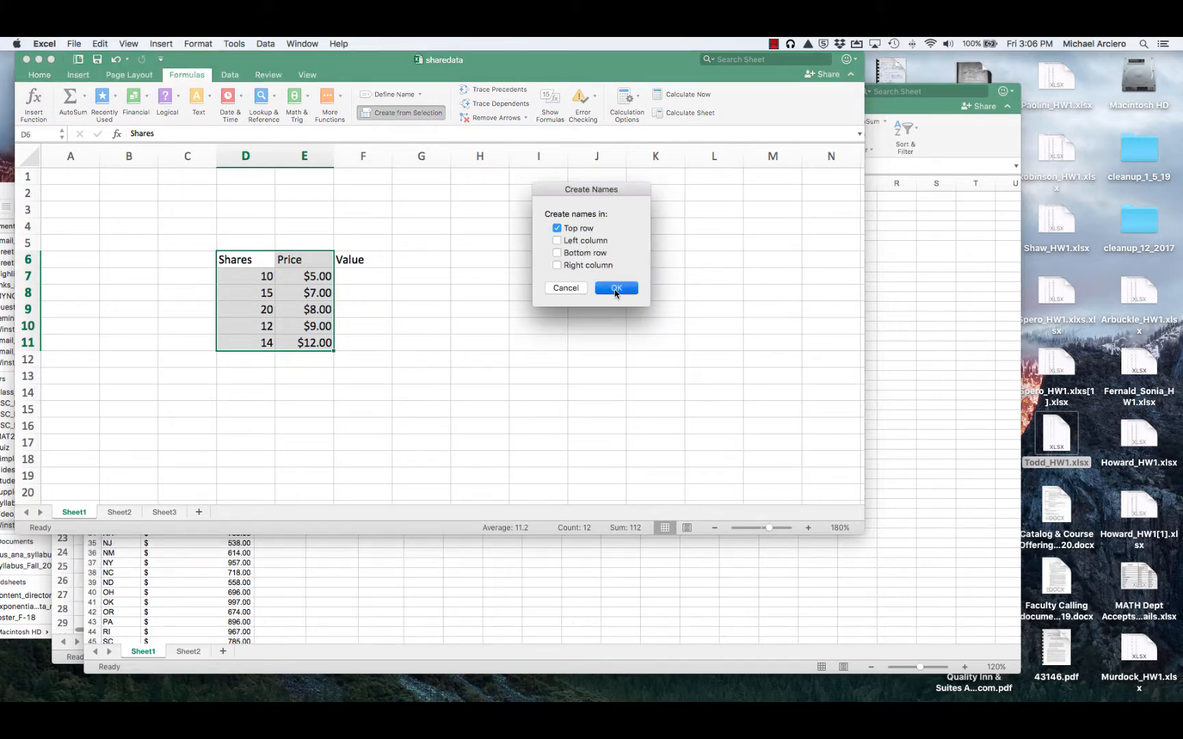
left_click(347, 280)
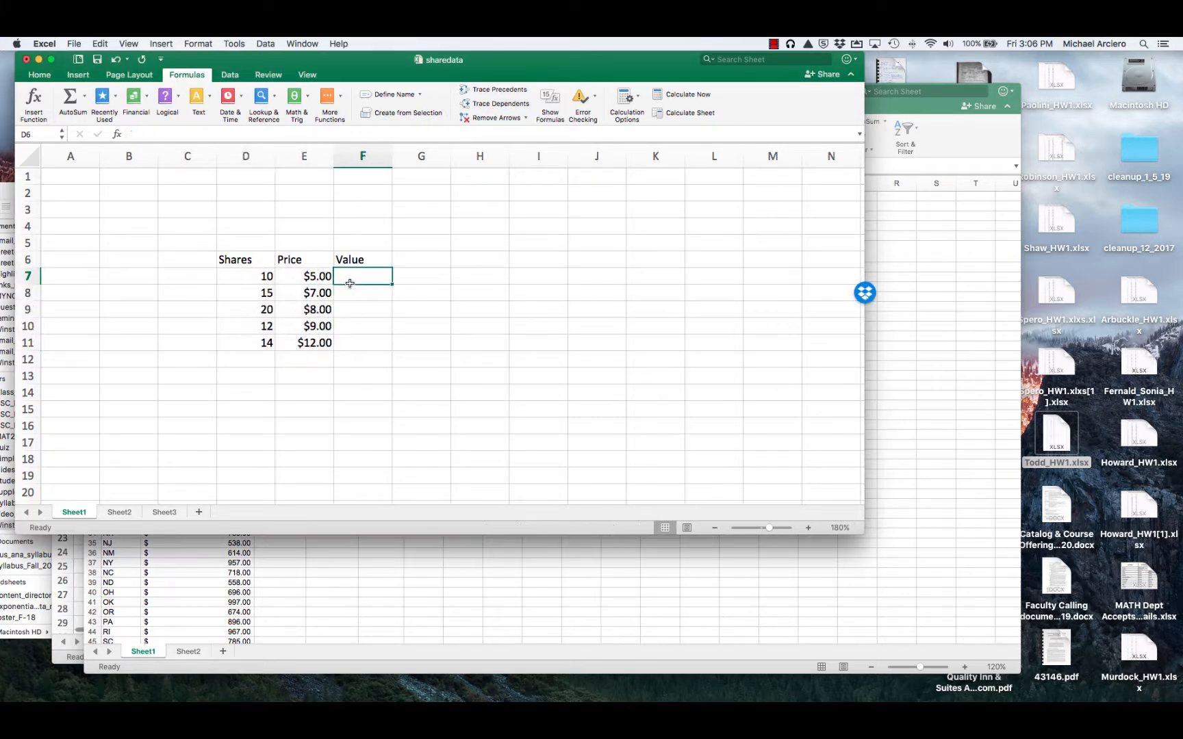
Select the Shares values in D7:D11 and the Price values in E7:E11 in turn to check their range names.
left_click(239, 259)
left_click_drag(256, 277, 263, 337)
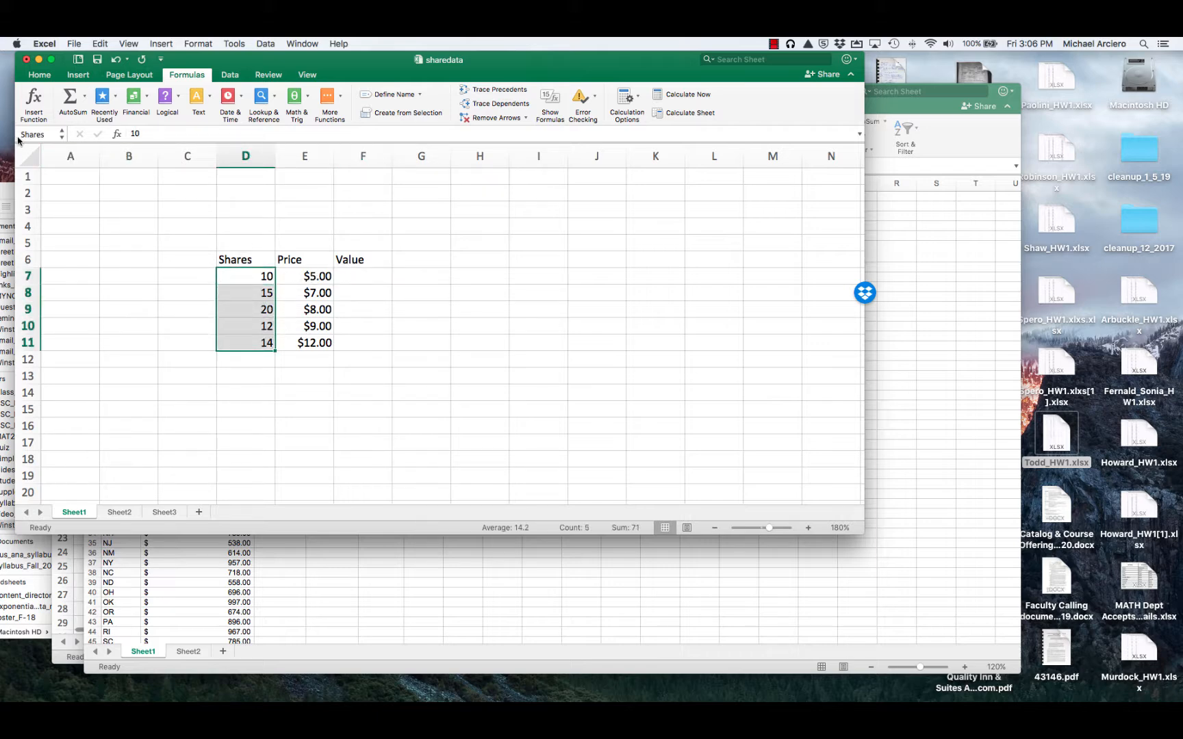
left_click_drag(321, 276, 323, 342)
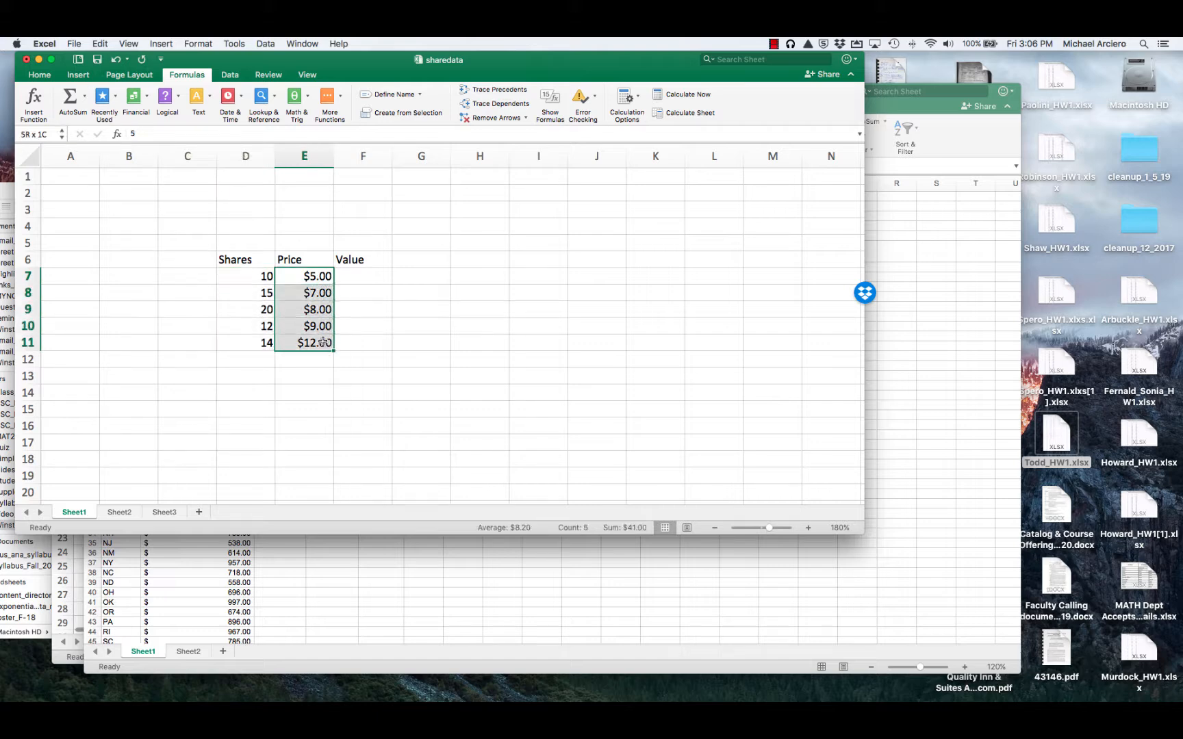
left_click(420, 306)
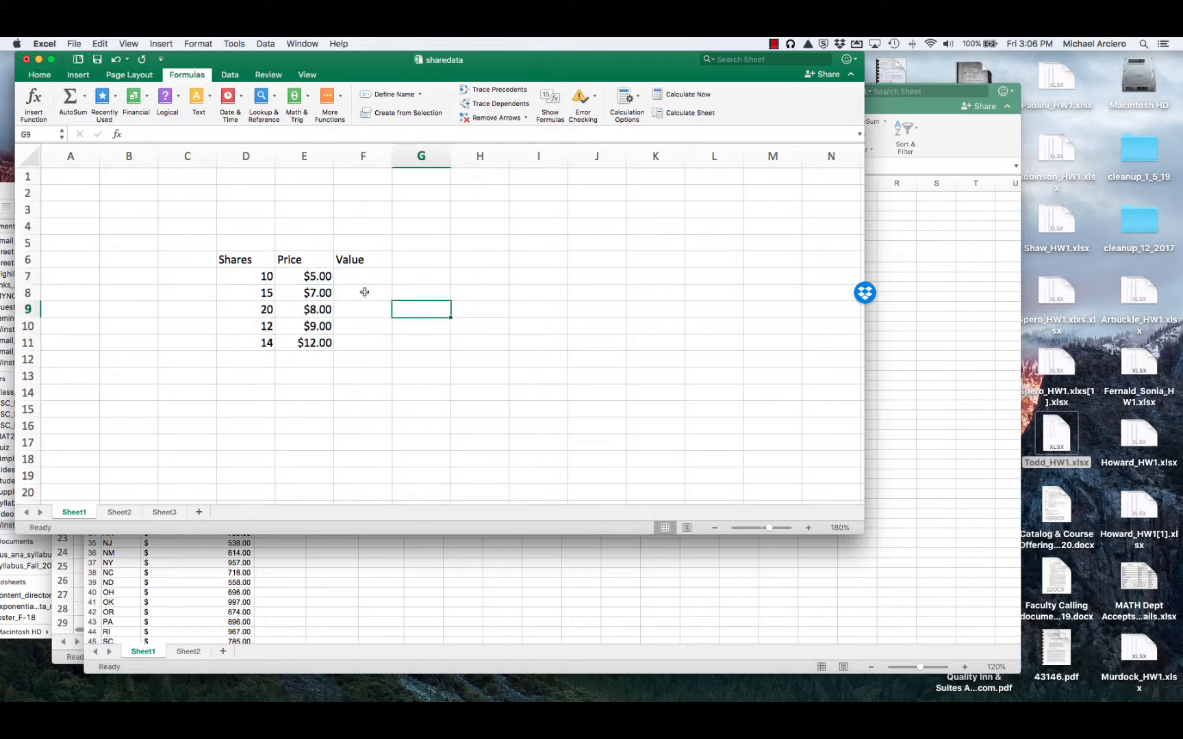
left_click(255, 275)
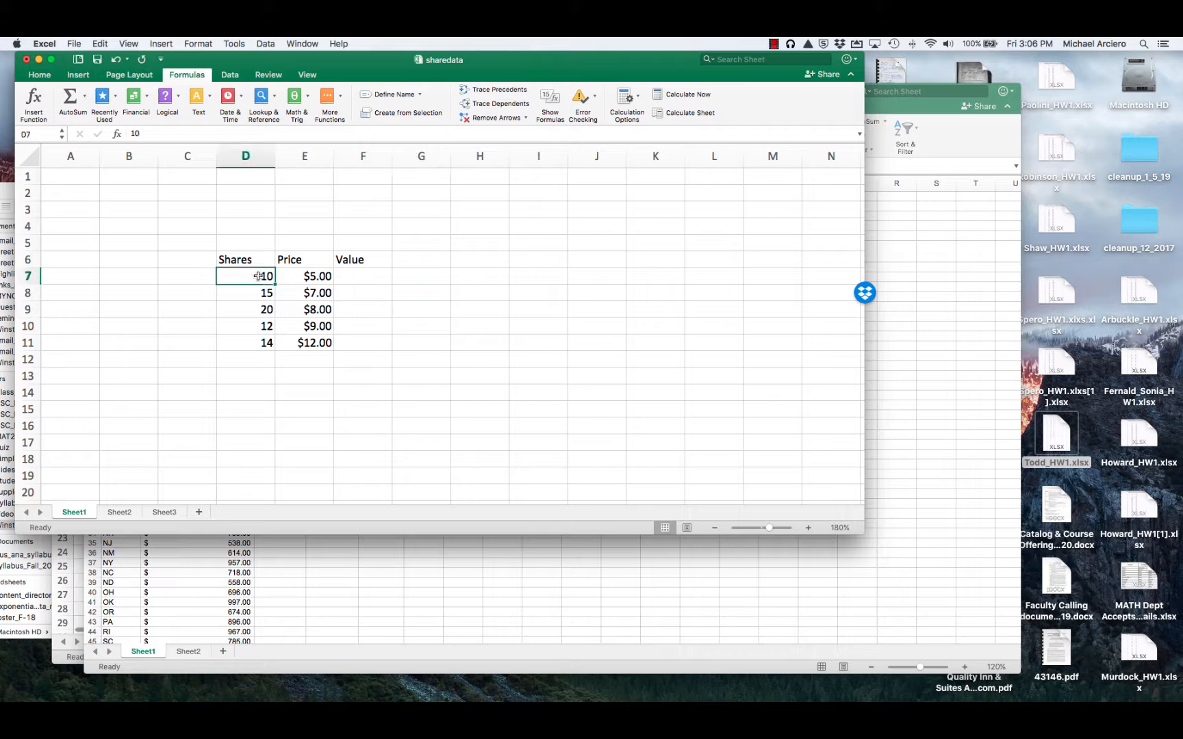
left_click(311, 279)
In cell F7, calculate the value by multiplying the two named ranges with the formula =shares*price.
left_click(377, 281)
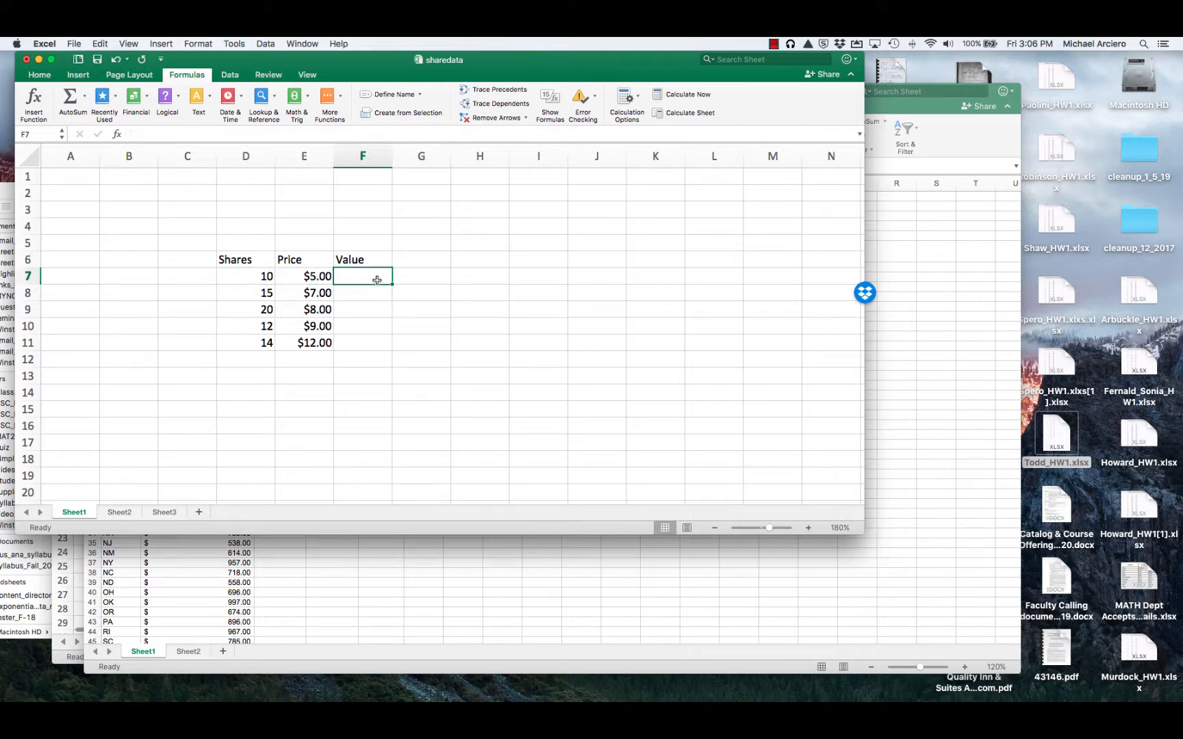
type("=shar")
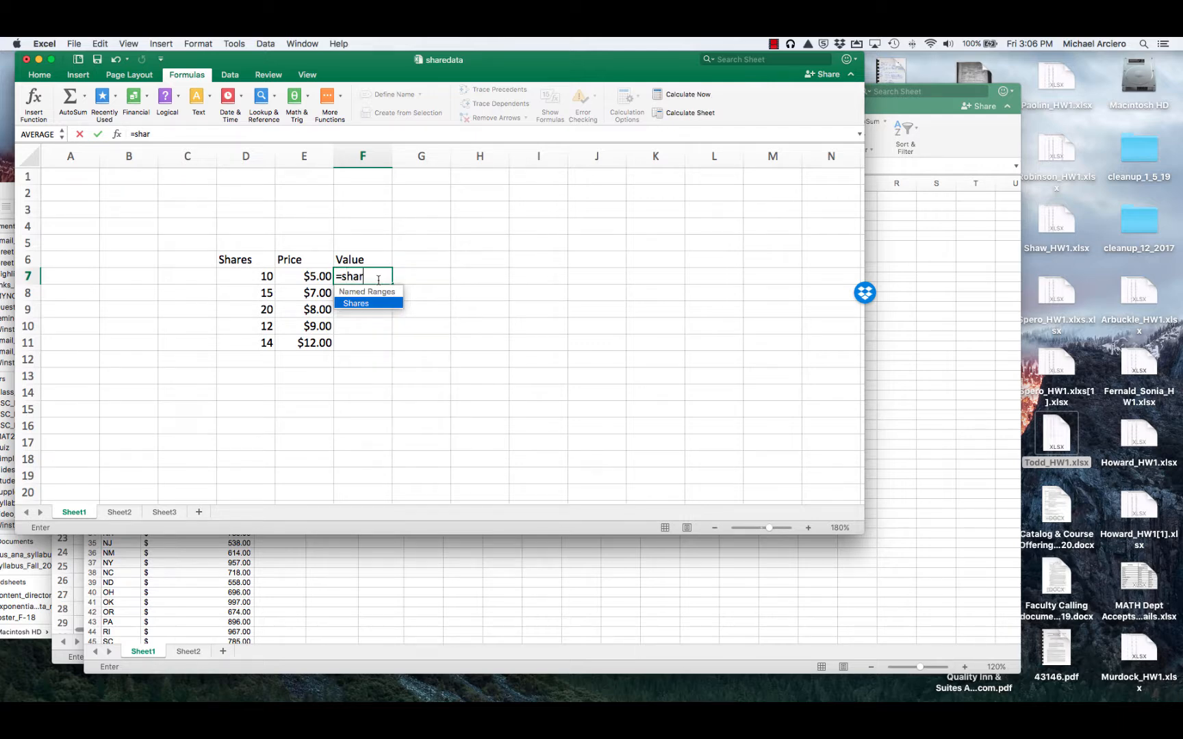
type("es")
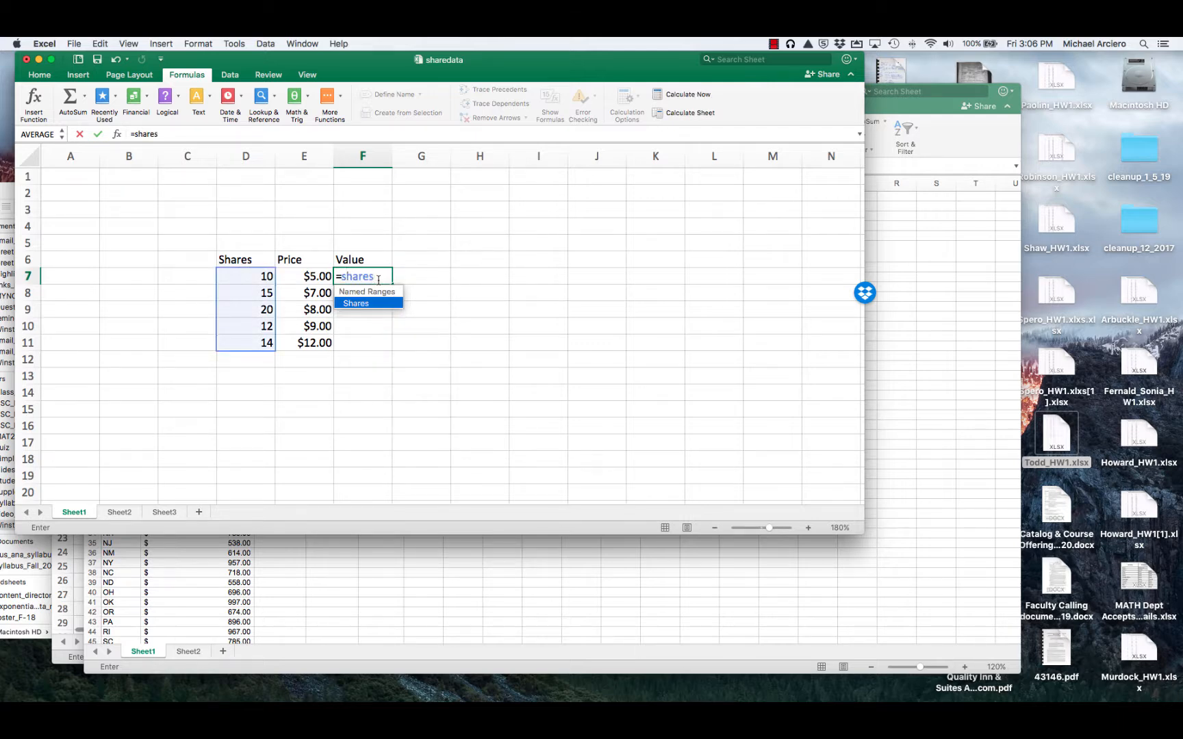
type("*")
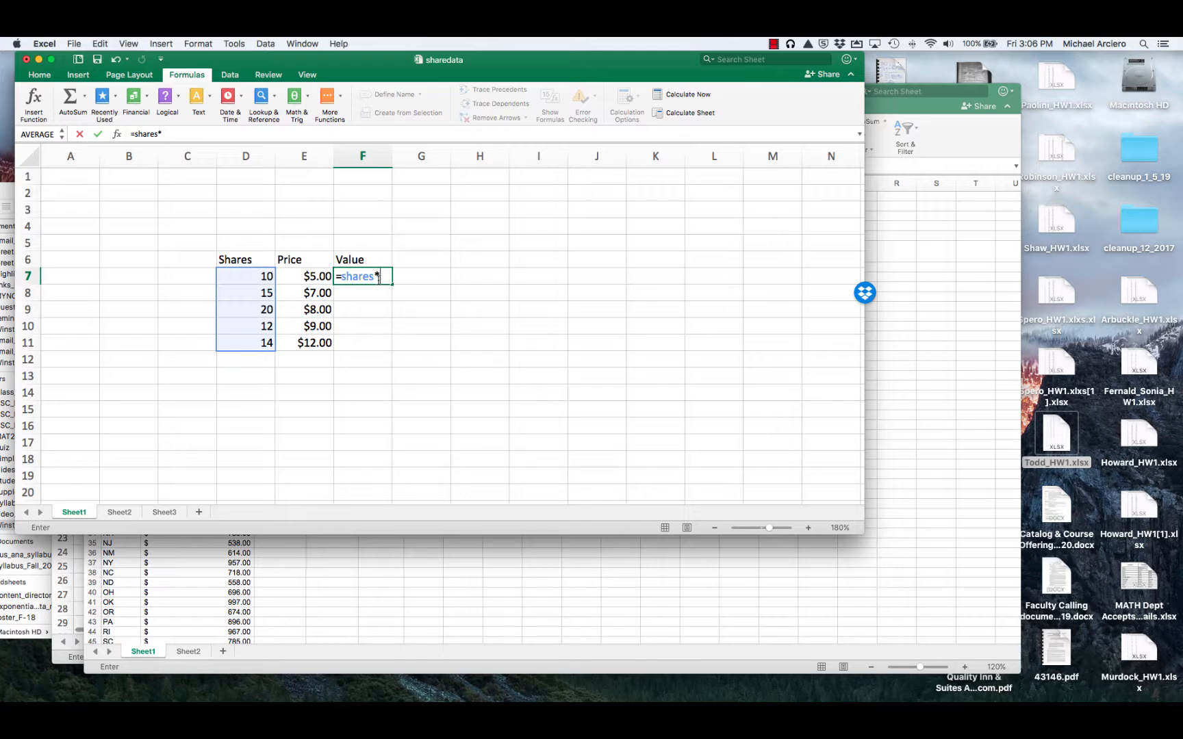
type("pr")
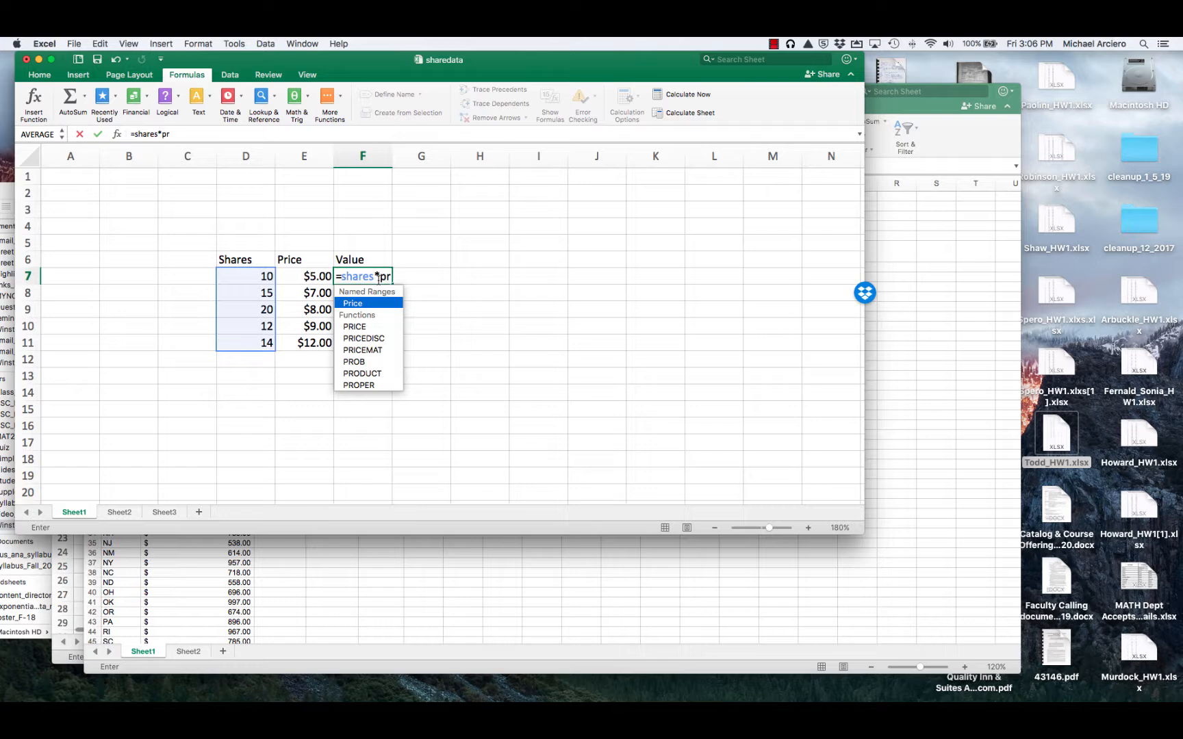
type("ice")
key("Return")
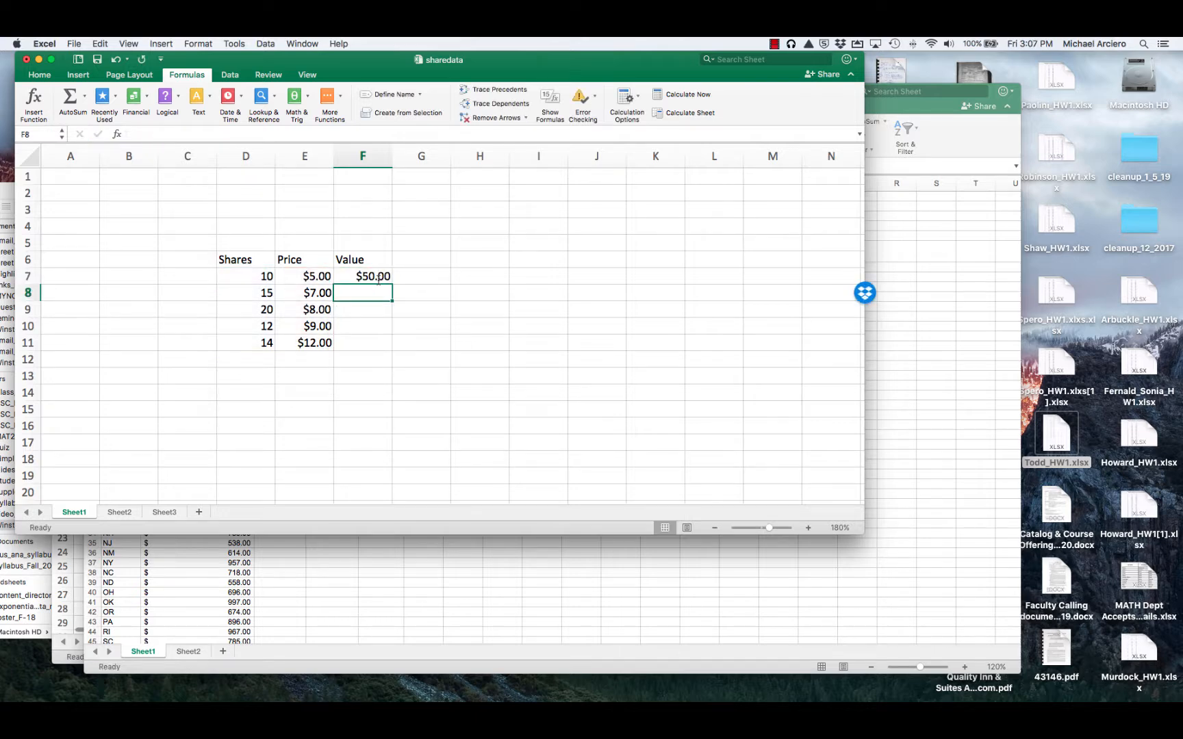
Fill the formula in F7 down the Value column through F11.
left_click(369, 275)
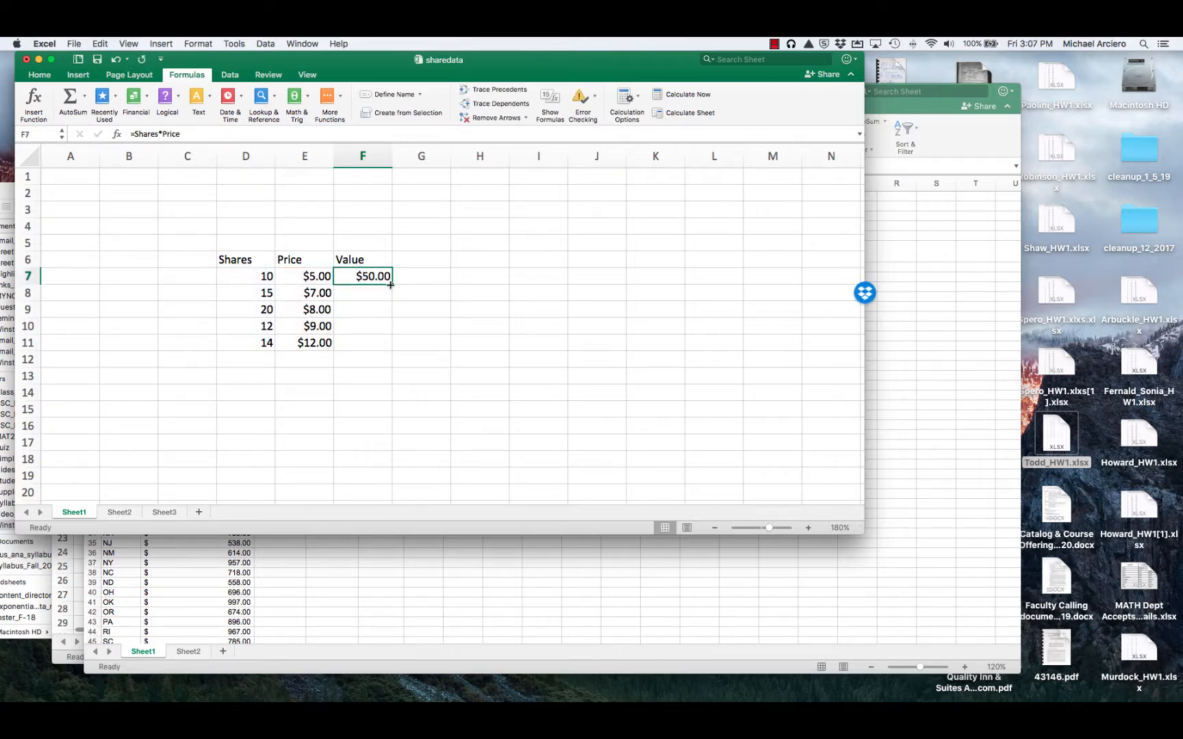
left_click_drag(390, 285, 383, 350)
left_click(600, 317)
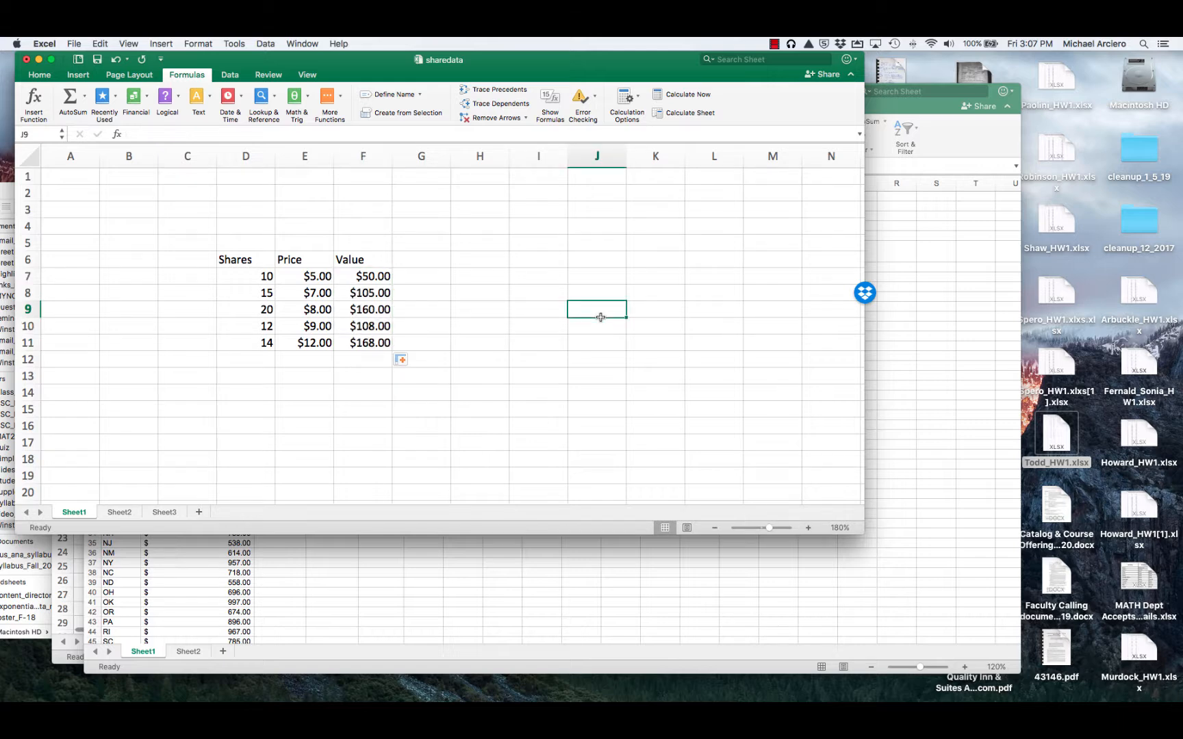